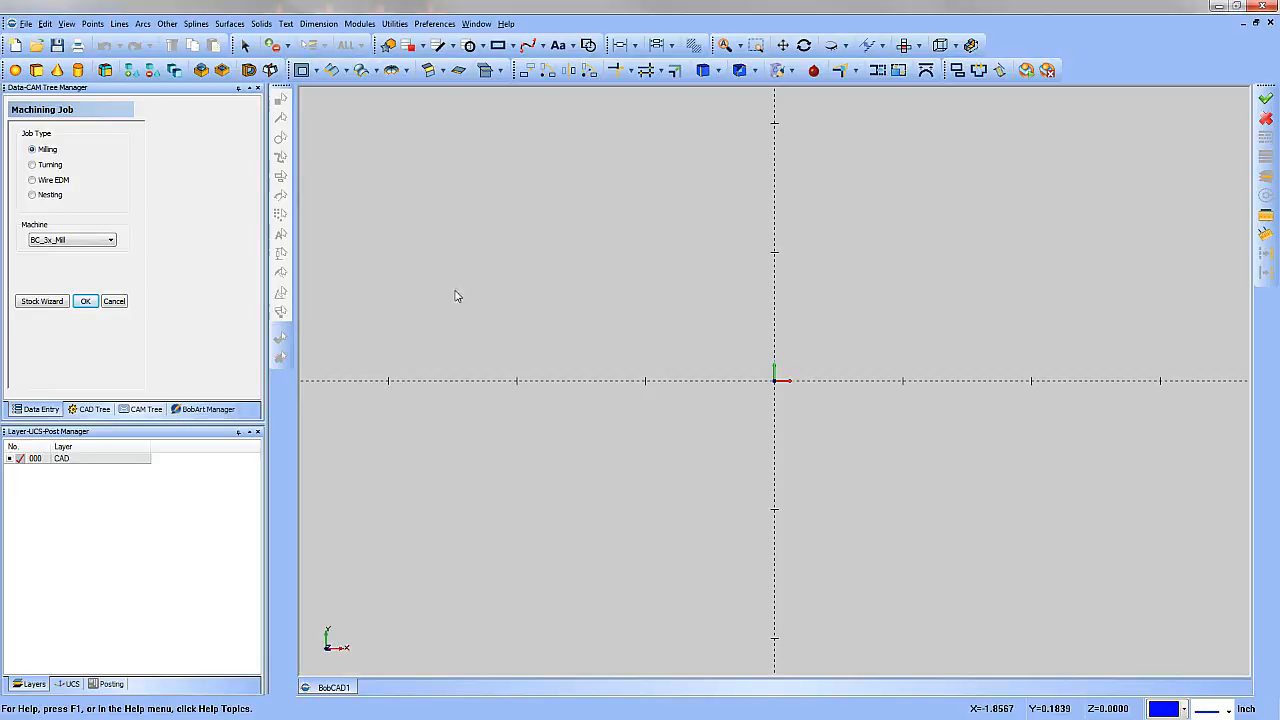
- Save the new file as 3XproExample in the V27 Demo Part Video Files folder
{"action": "left_click", "coordinate": [24, 23]}
{"action": "left_click", "coordinate": [40, 92]}
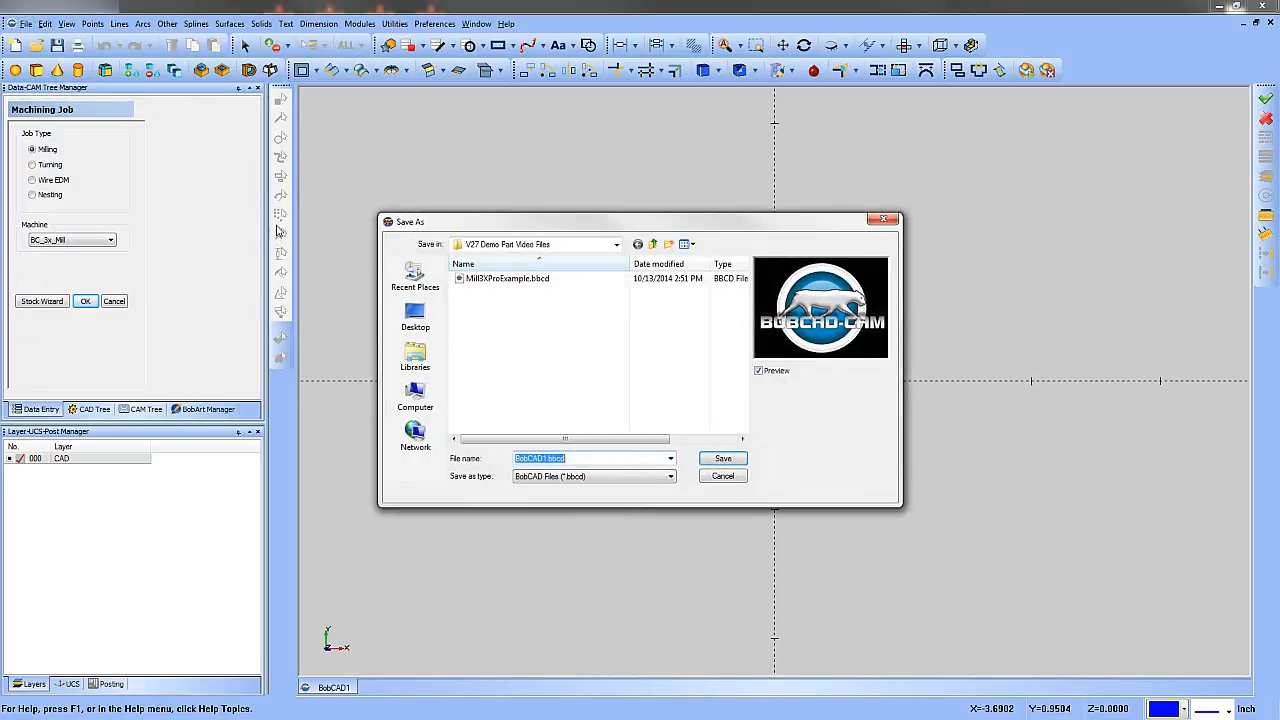
{"action": "key", "text": "BackSpace"}
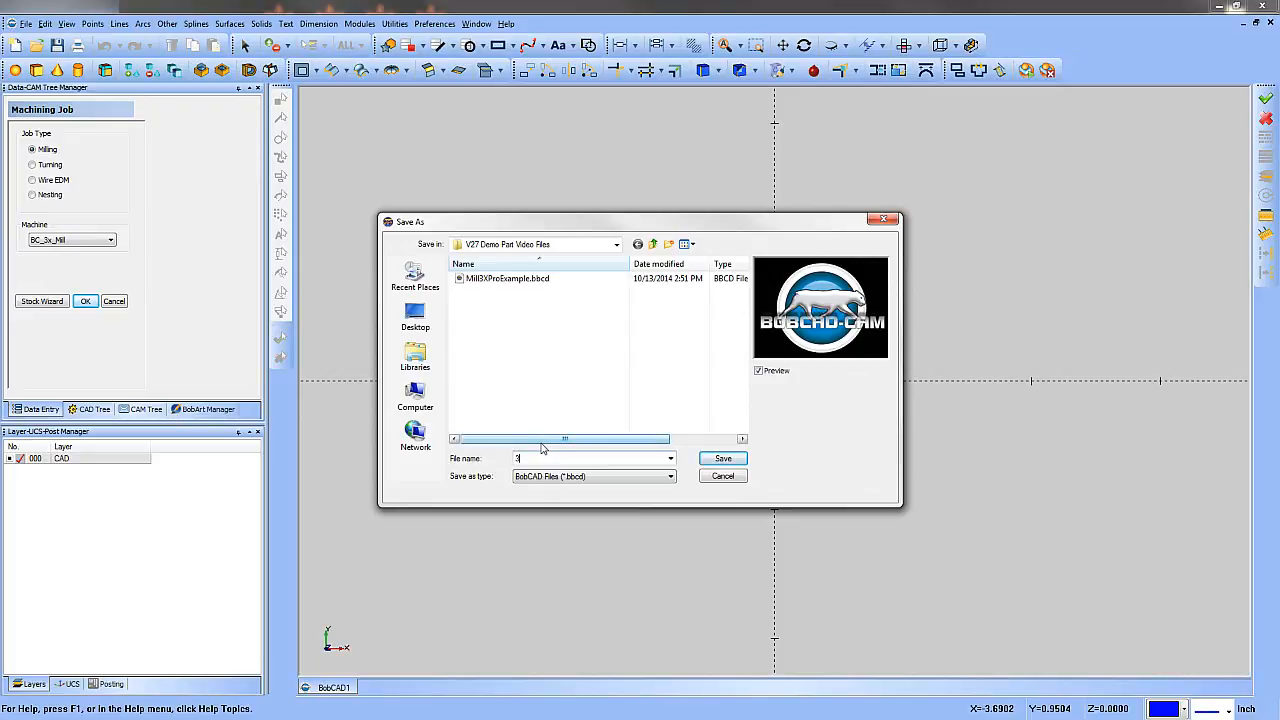
{"action": "type", "text": "3XproExample"}
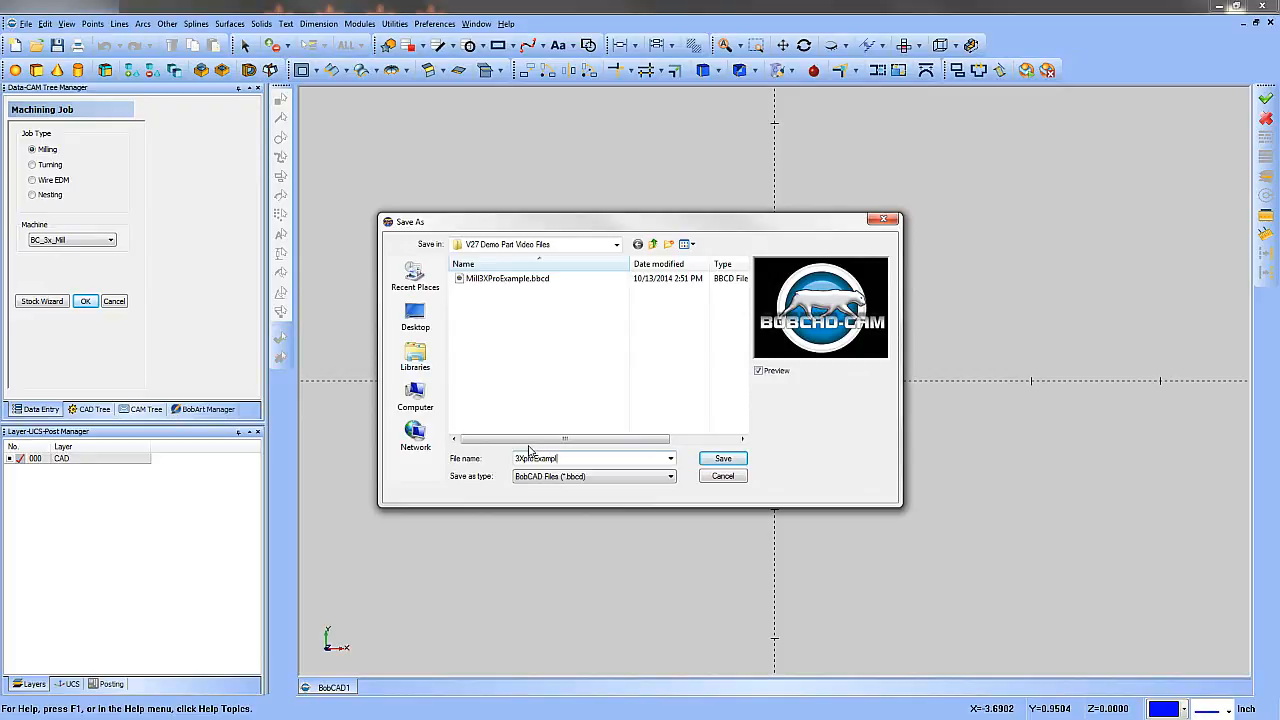
{"action": "left_click", "coordinate": [714, 462]}
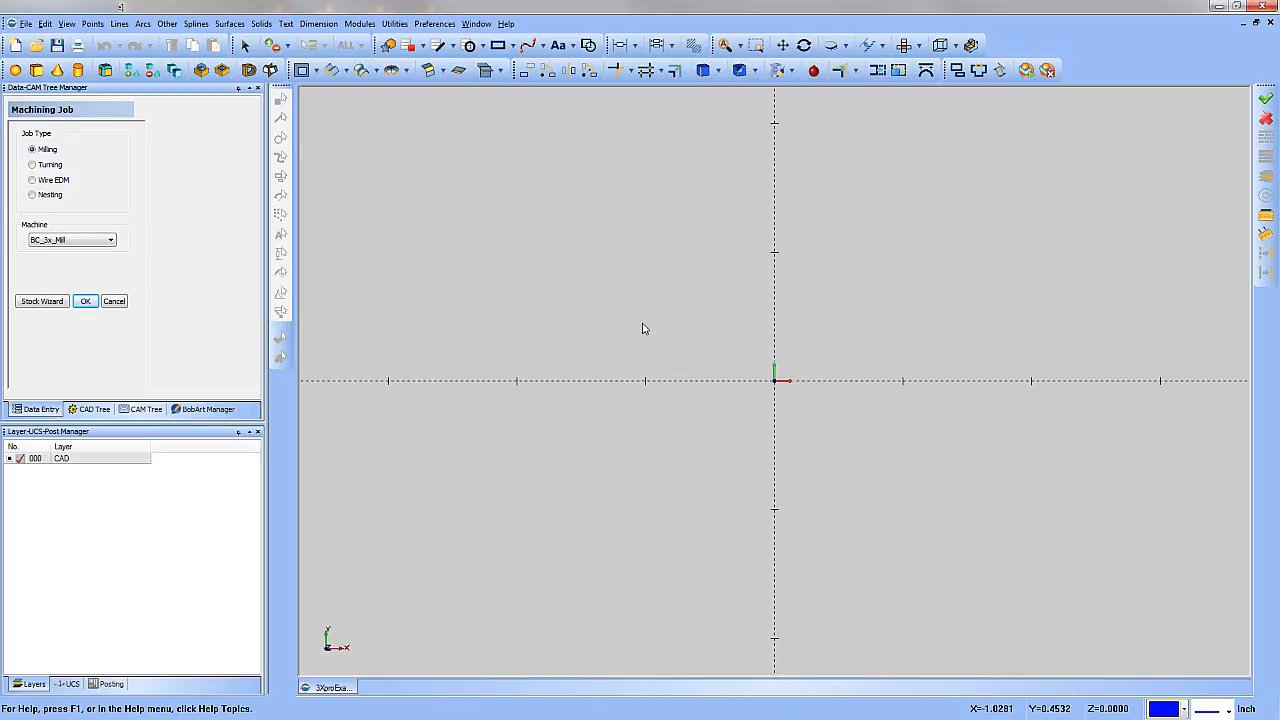
- Activate the Side (Y/Z) UCS and create a solid cylinder with radius 1, height 6.5 and origin Z -3.25
{"action": "left_click", "coordinate": [67, 684]}
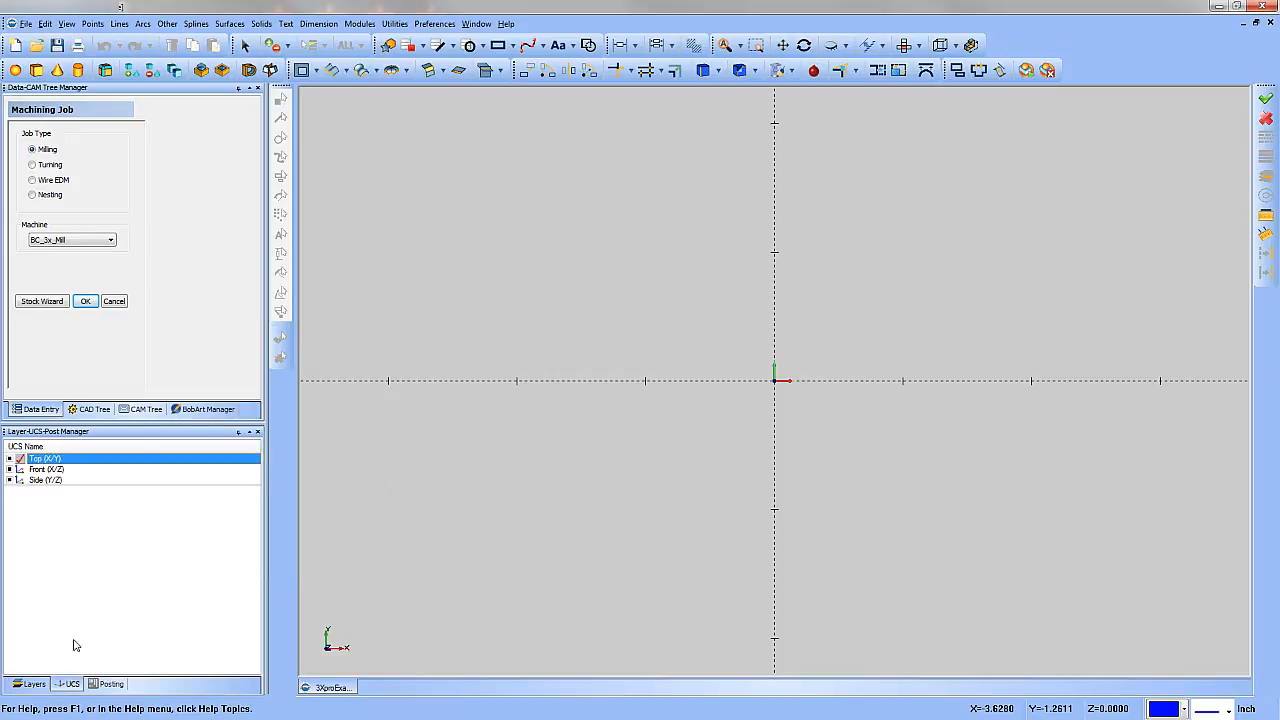
{"action": "left_click", "coordinate": [21, 482]}
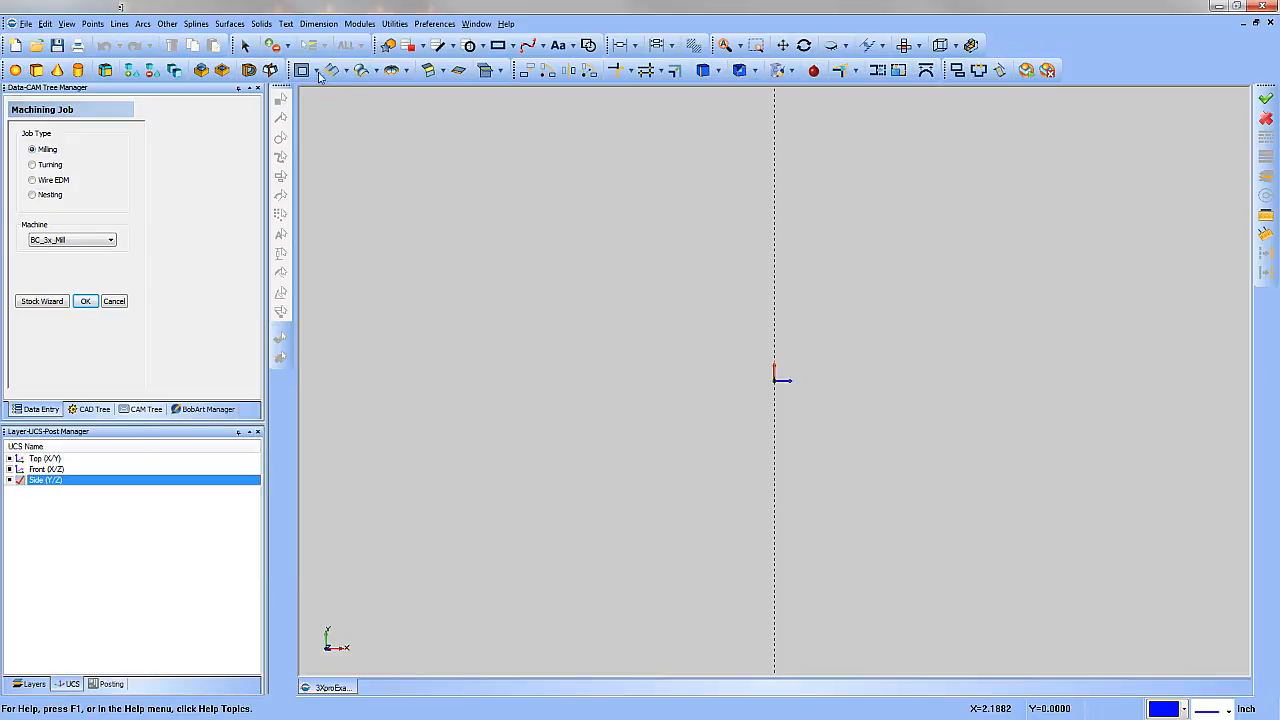
{"action": "left_click", "coordinate": [268, 26]}
{"action": "left_click", "coordinate": [282, 79]}
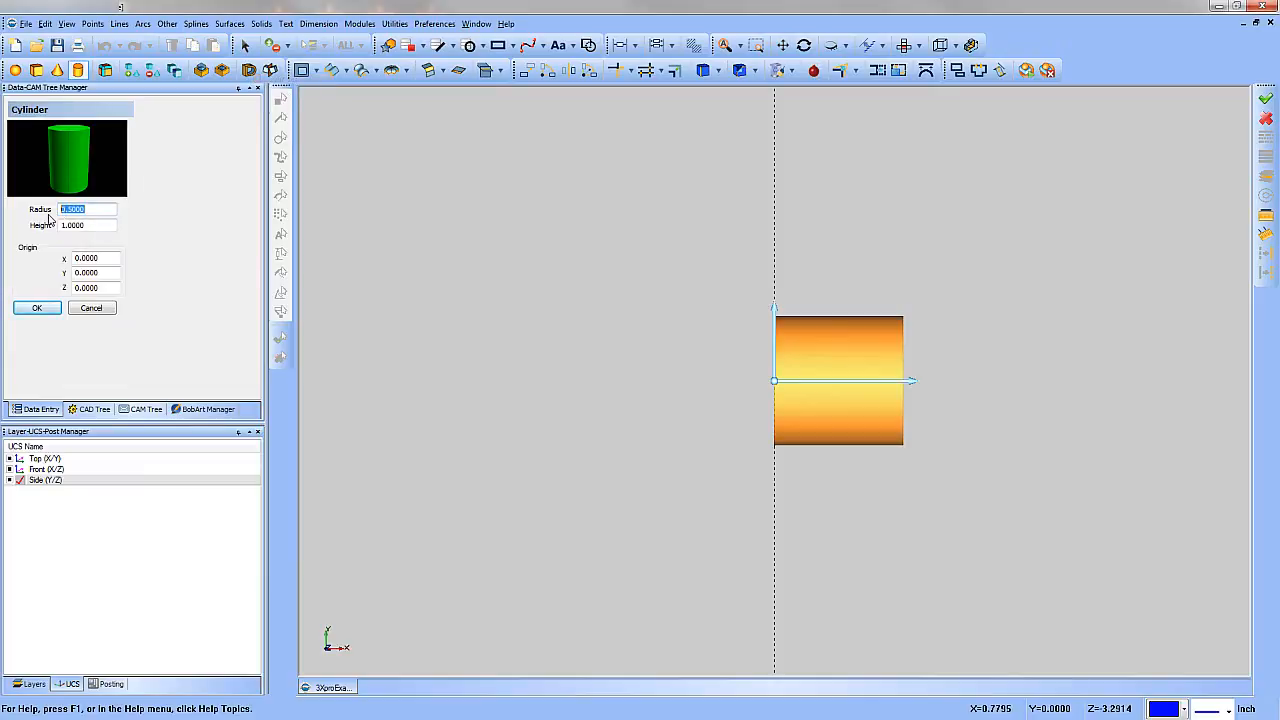
{"action": "type", "text": "1"}
{"action": "key", "text": "Tab"}
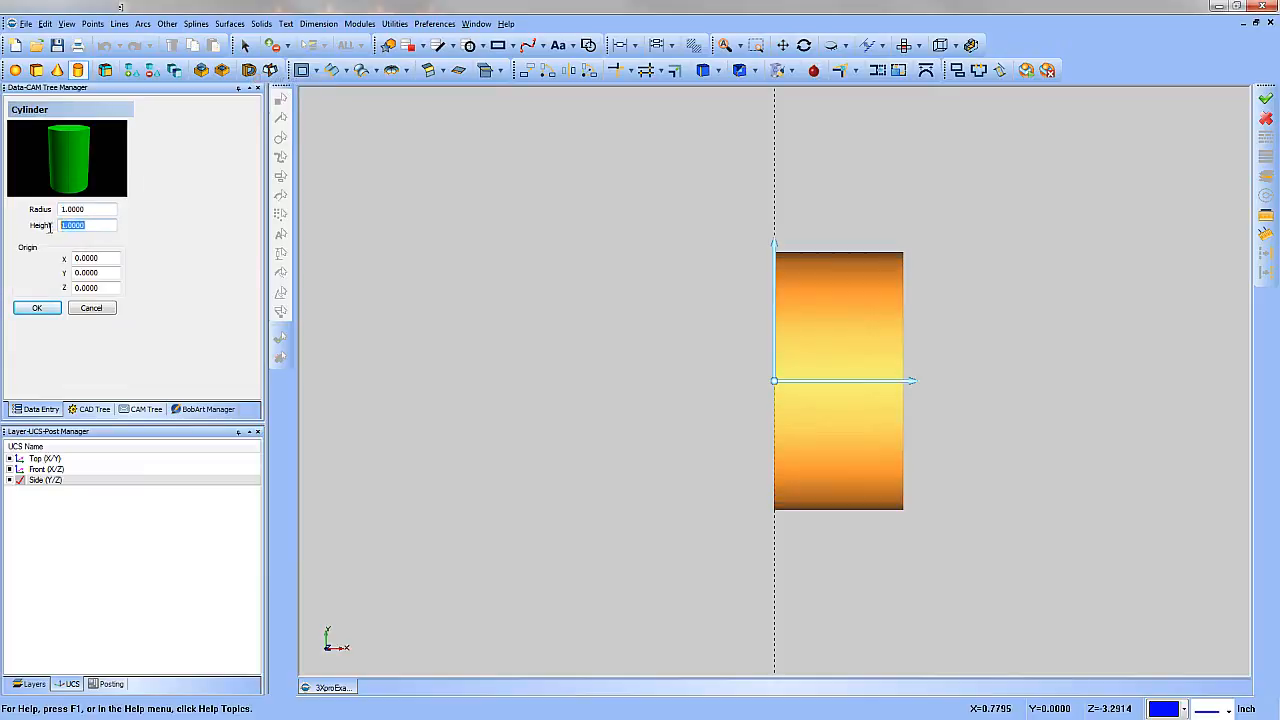
{"action": "type", "text": "6.5"}
{"action": "left_click", "coordinate": [105, 288]}
{"action": "left_click_drag", "start_coordinate": [82, 289], "coordinate": [65, 294]}
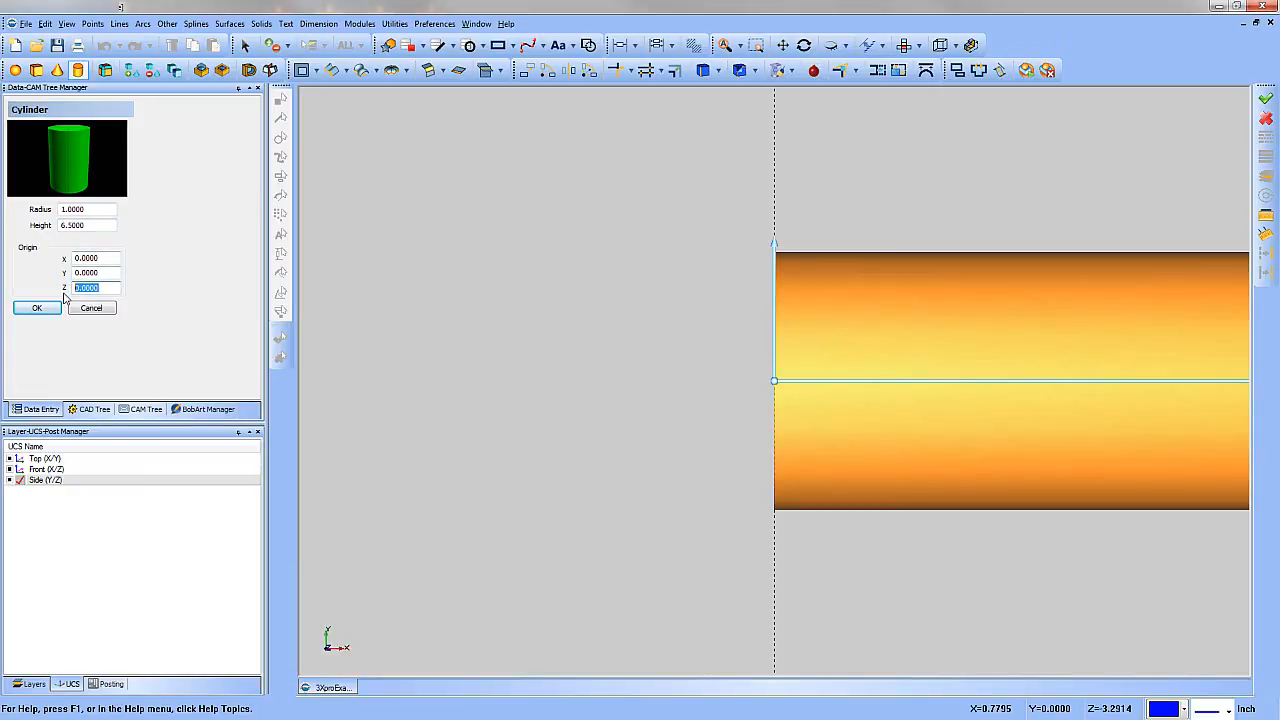
{"action": "type", "text": "-3.25"}
{"action": "left_click", "coordinate": [53, 313]}
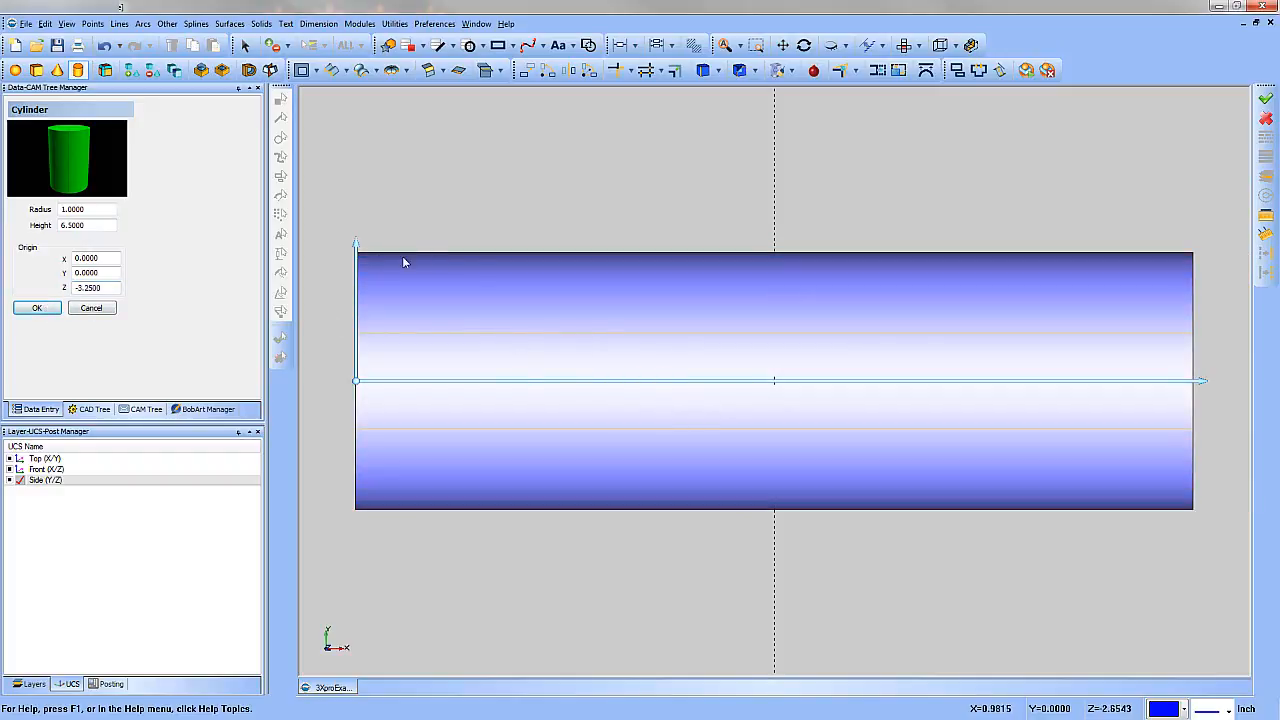
- Create an end flange cylinder with radius 1.25, height 0.5 and origin Z -3.25
{"action": "mouse_move", "coordinate": [357, 249]}
{"action": "left_mouse_down"}
{"action": "mouse_move", "coordinate": [360, 222]}
{"action": "mouse_move", "coordinate": [363, 234]}
{"action": "left_mouse_up"}
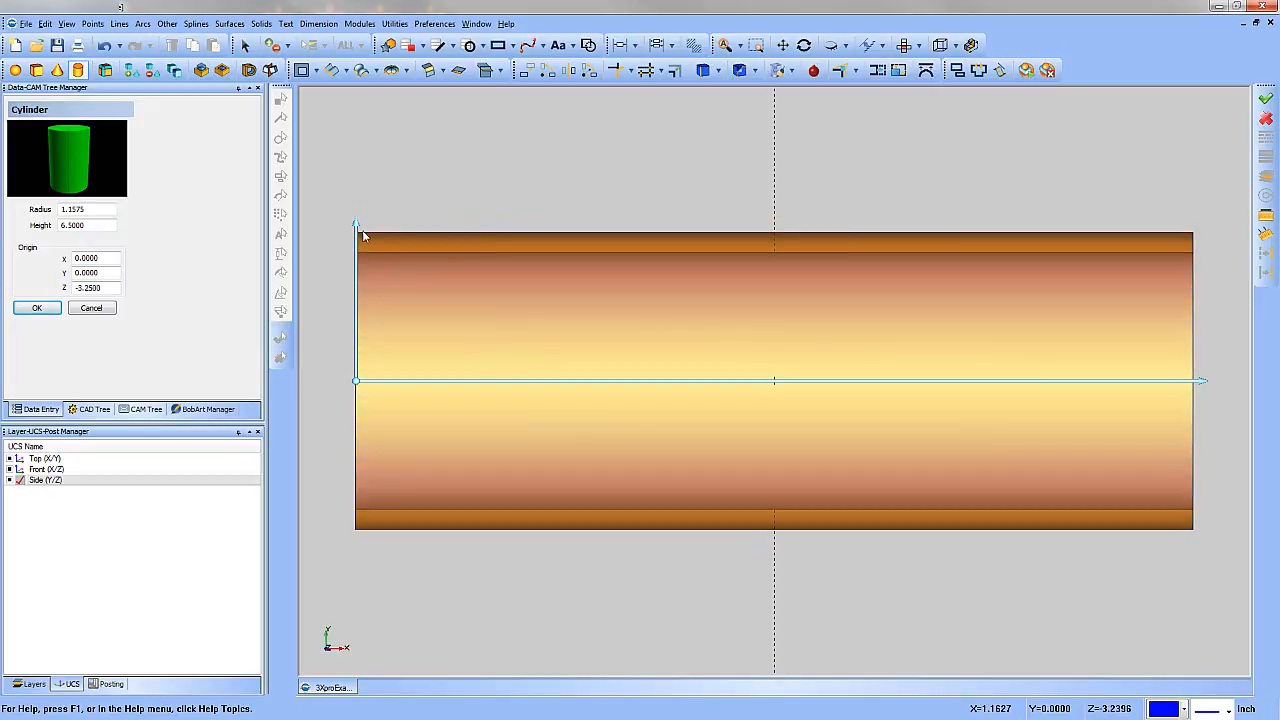
{"action": "left_click_drag", "start_coordinate": [1062, 388], "coordinate": [402, 413]}
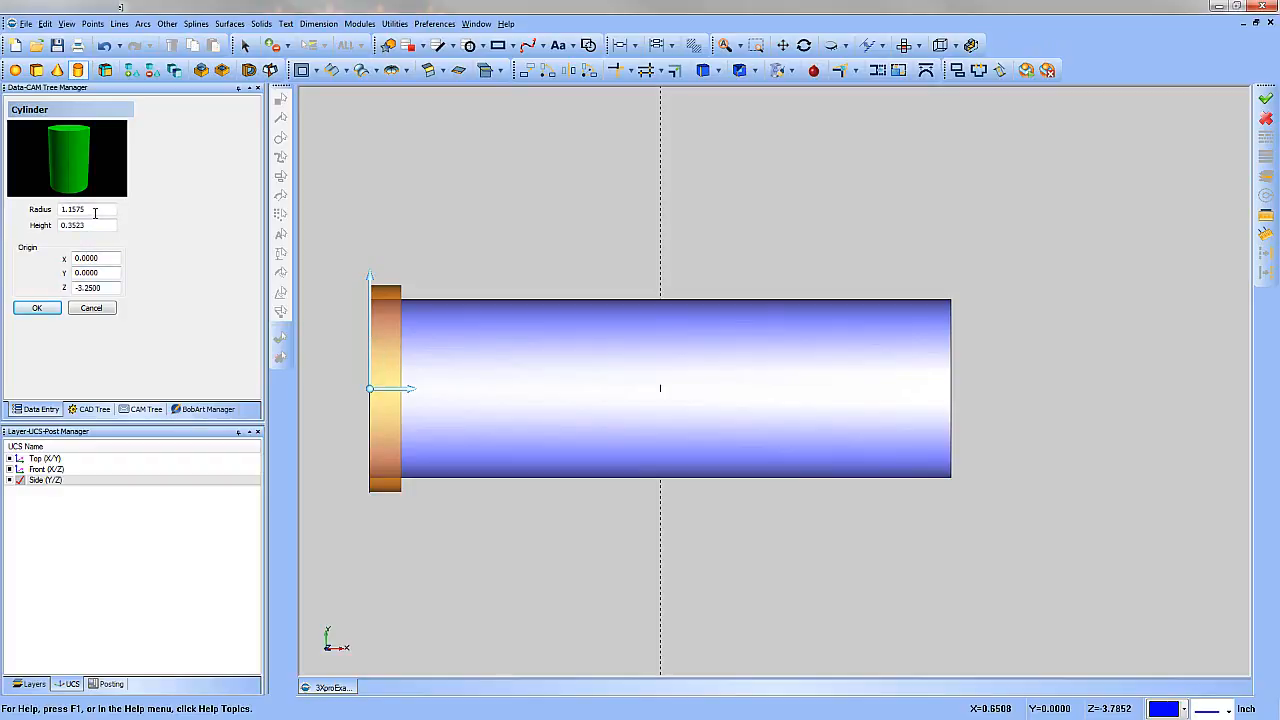
{"action": "left_click_drag", "start_coordinate": [93, 211], "coordinate": [49, 210]}
{"action": "type", "text": "1.25"}
{"action": "left_click_drag", "start_coordinate": [88, 225], "coordinate": [40, 221]}
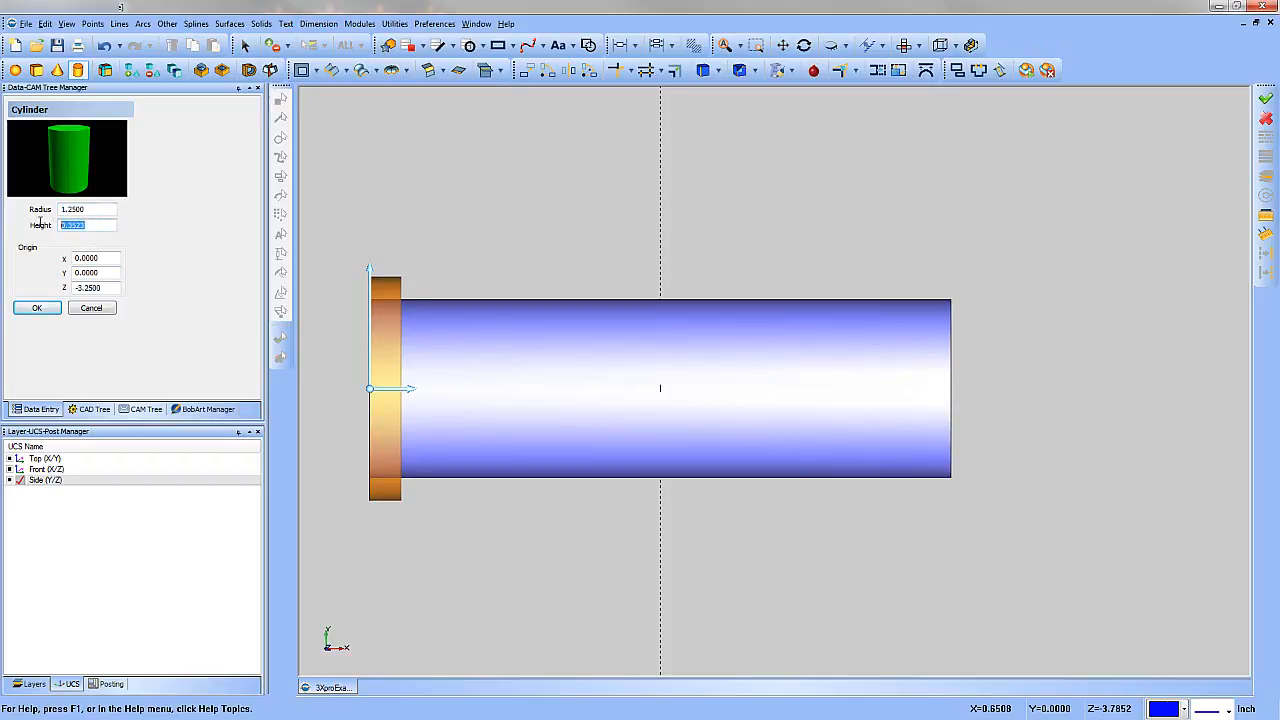
{"action": "type", "text": ".5"}
{"action": "left_click", "coordinate": [96, 258]}
{"action": "left_click", "coordinate": [36, 308]}
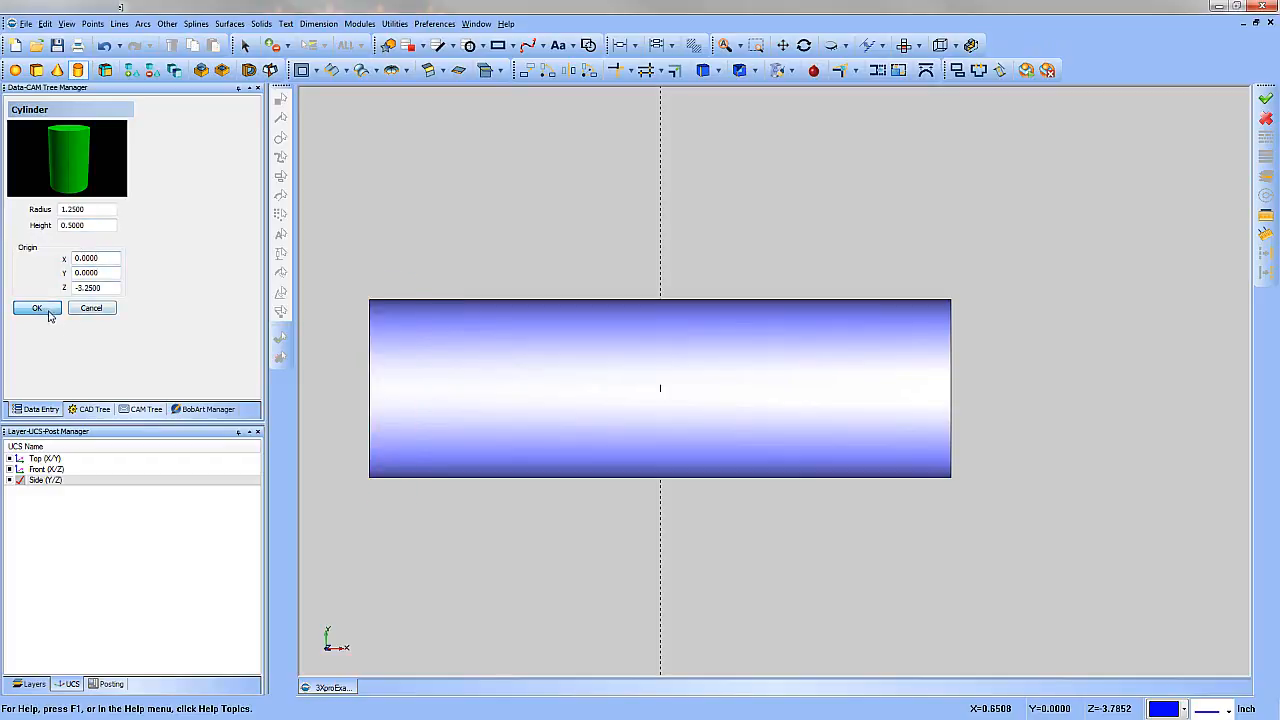
- Create a matching flange cylinder at the opposite end with radius 1.25, height 0.5 and origin X 0, Y 0, Z 2.75
{"action": "left_click", "coordinate": [370, 389]}
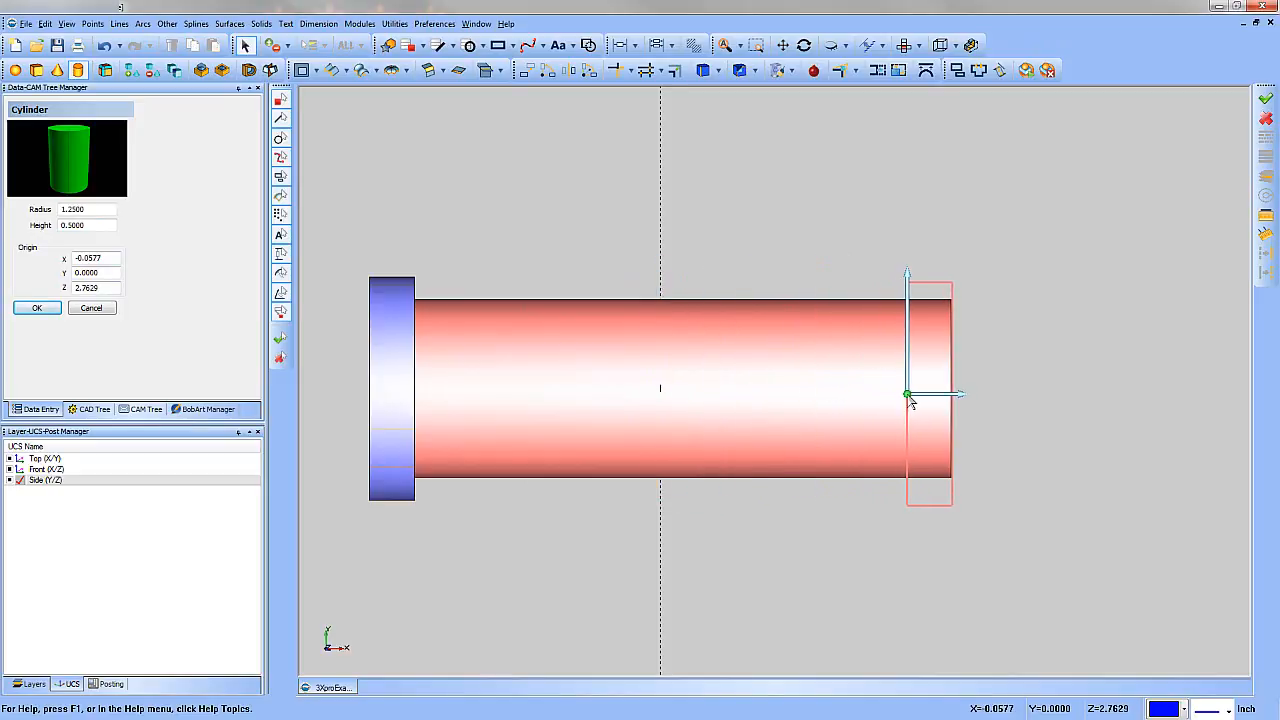
{"action": "left_click", "coordinate": [908, 395]}
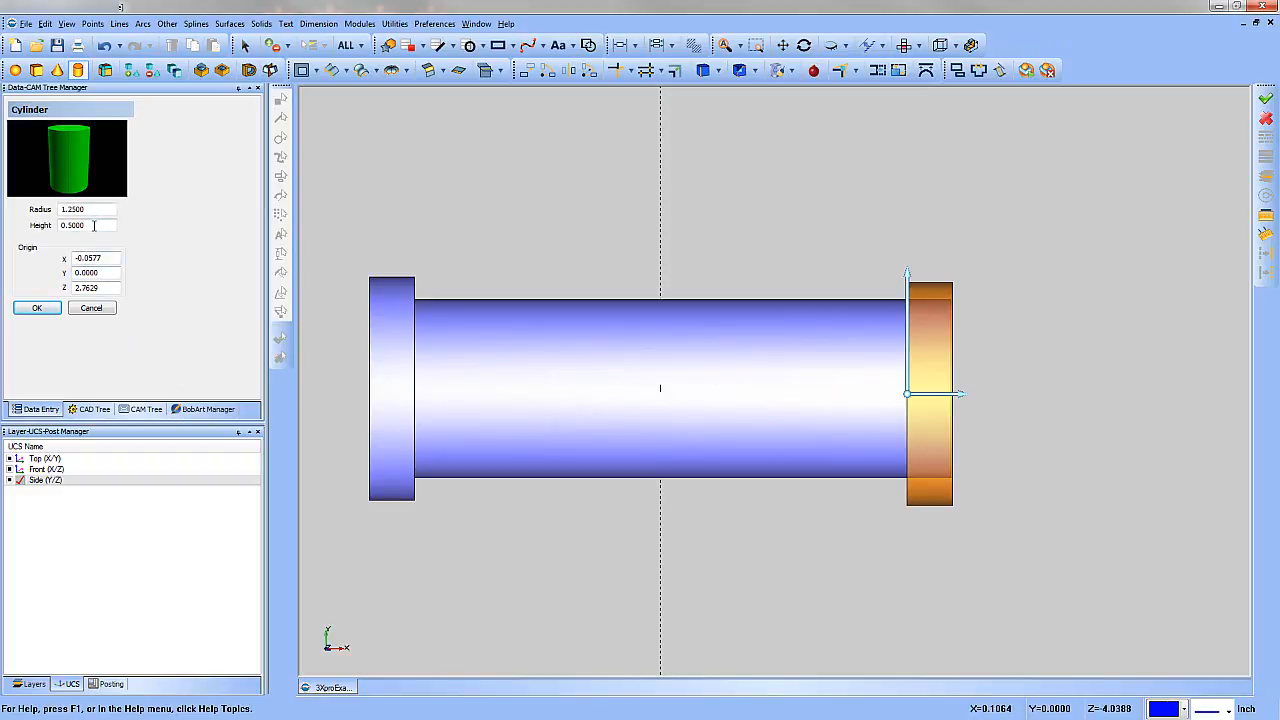
{"action": "left_click_drag", "start_coordinate": [106, 258], "coordinate": [68, 262]}
{"action": "type", "text": "0"}
{"action": "key", "text": "Tab"}
{"action": "key", "text": "Tab"}
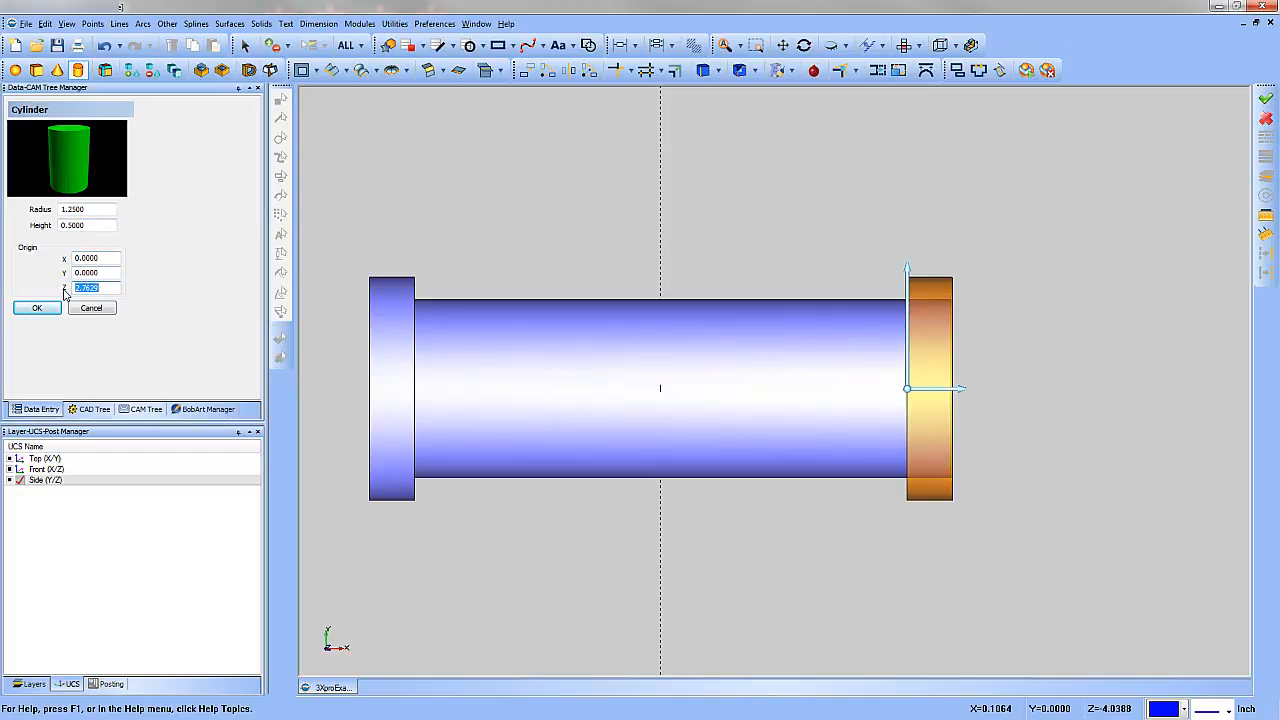
{"action": "type", "text": "2.75"}
{"action": "left_click", "coordinate": [53, 313]}
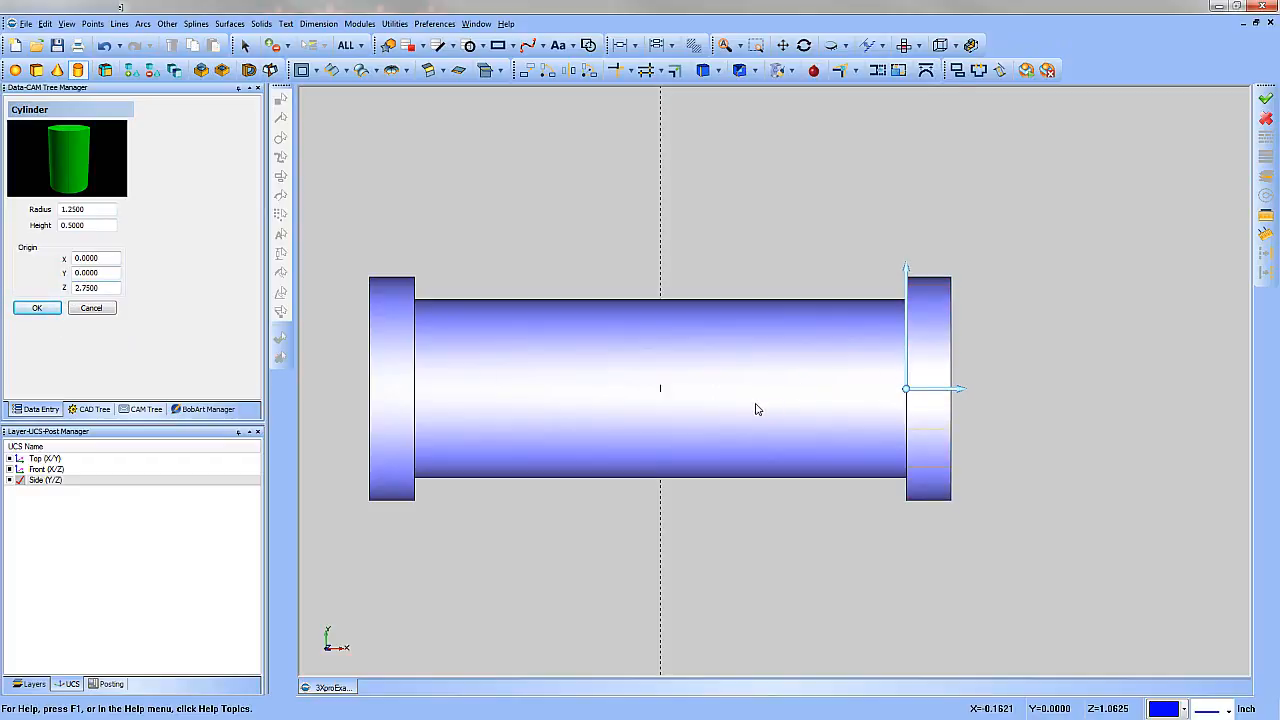
{"action": "left_click", "coordinate": [107, 312]}
- Expand the Solids group of the part and highlight Solid 3 to identify it in the model
{"action": "left_click", "coordinate": [48, 121]}
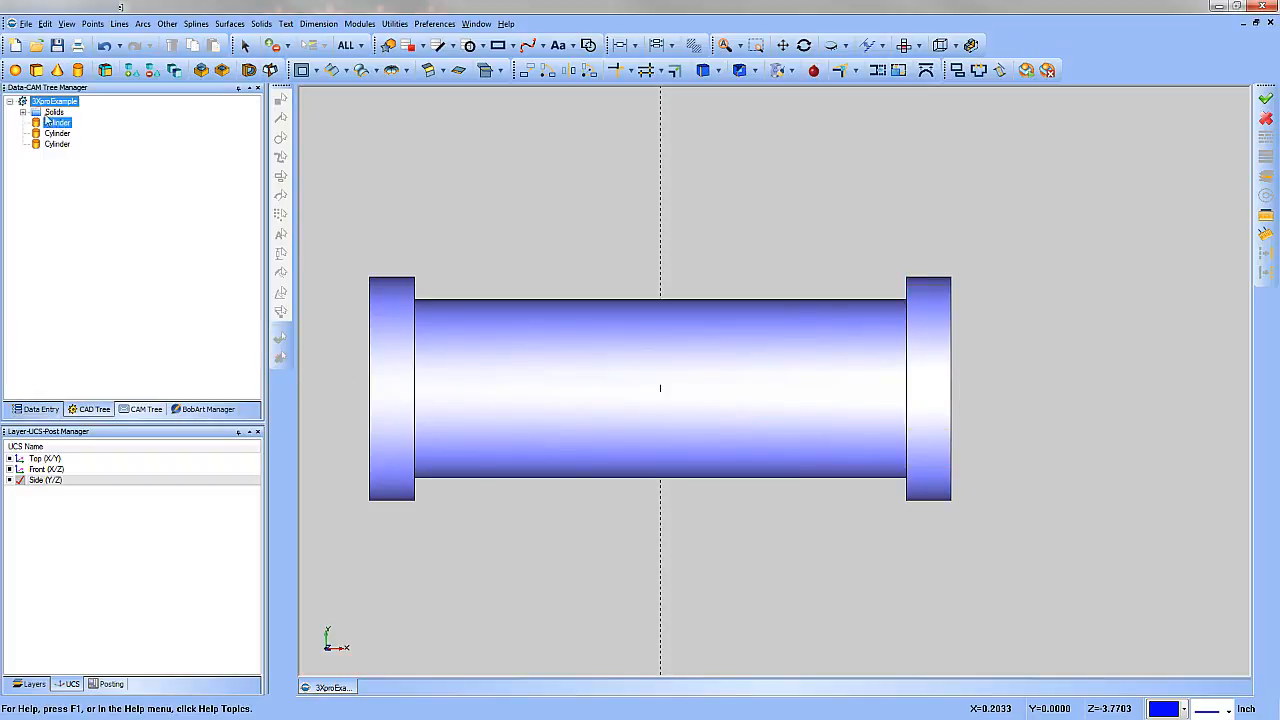
{"action": "left_click", "coordinate": [23, 112]}
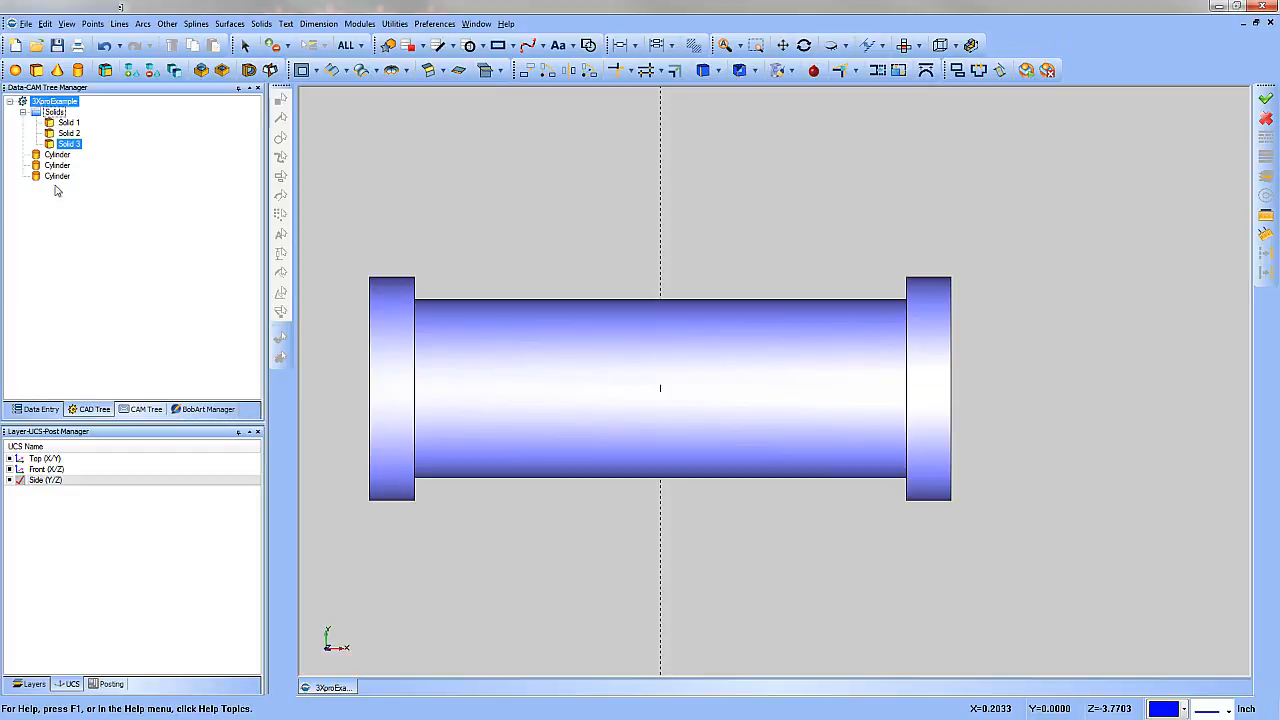
{"action": "left_click", "coordinate": [69, 145]}
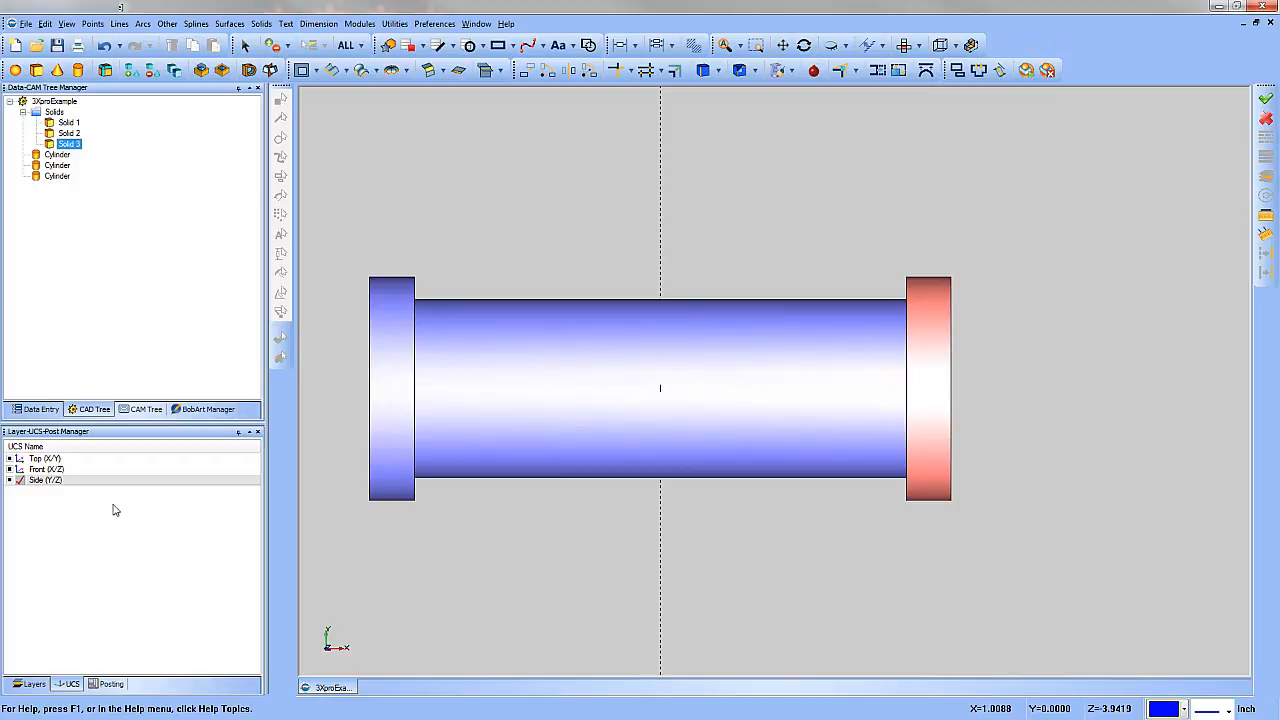
- Add a new layer named Wireframe and make it the active layer
{"action": "left_click", "coordinate": [30, 684]}
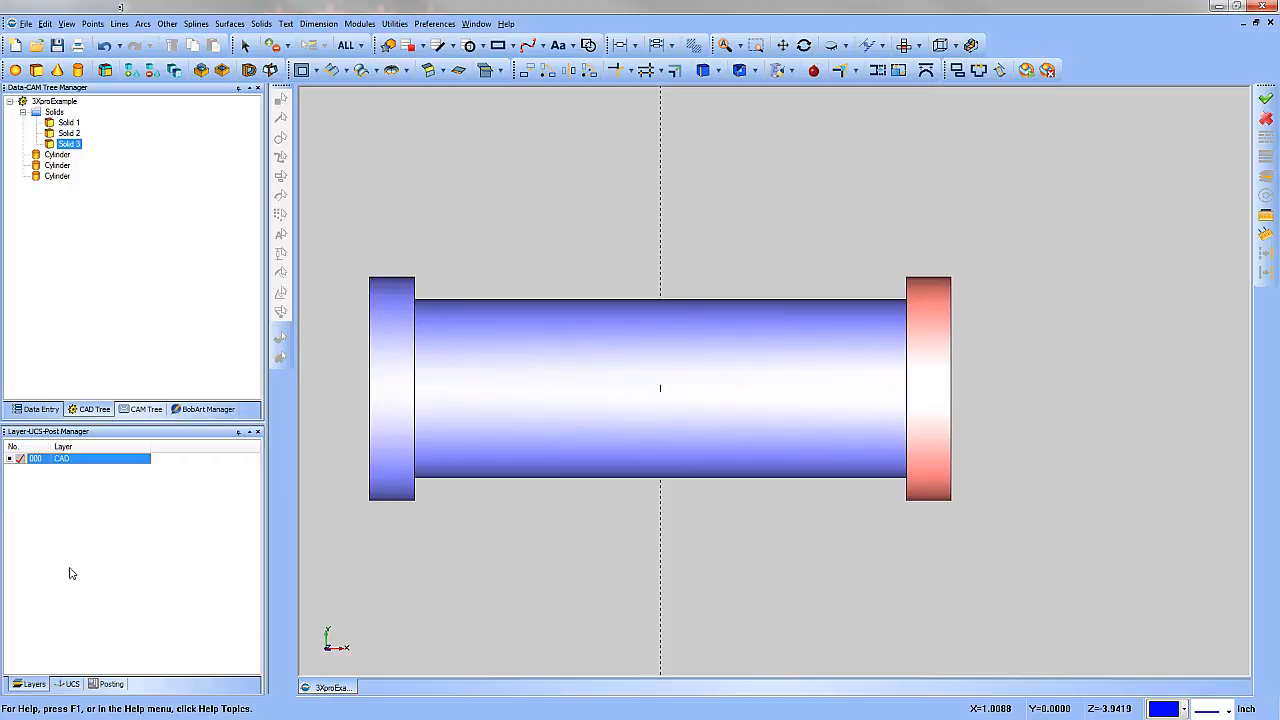
{"action": "right_click", "coordinate": [69, 501]}
{"action": "left_click", "coordinate": [118, 509]}
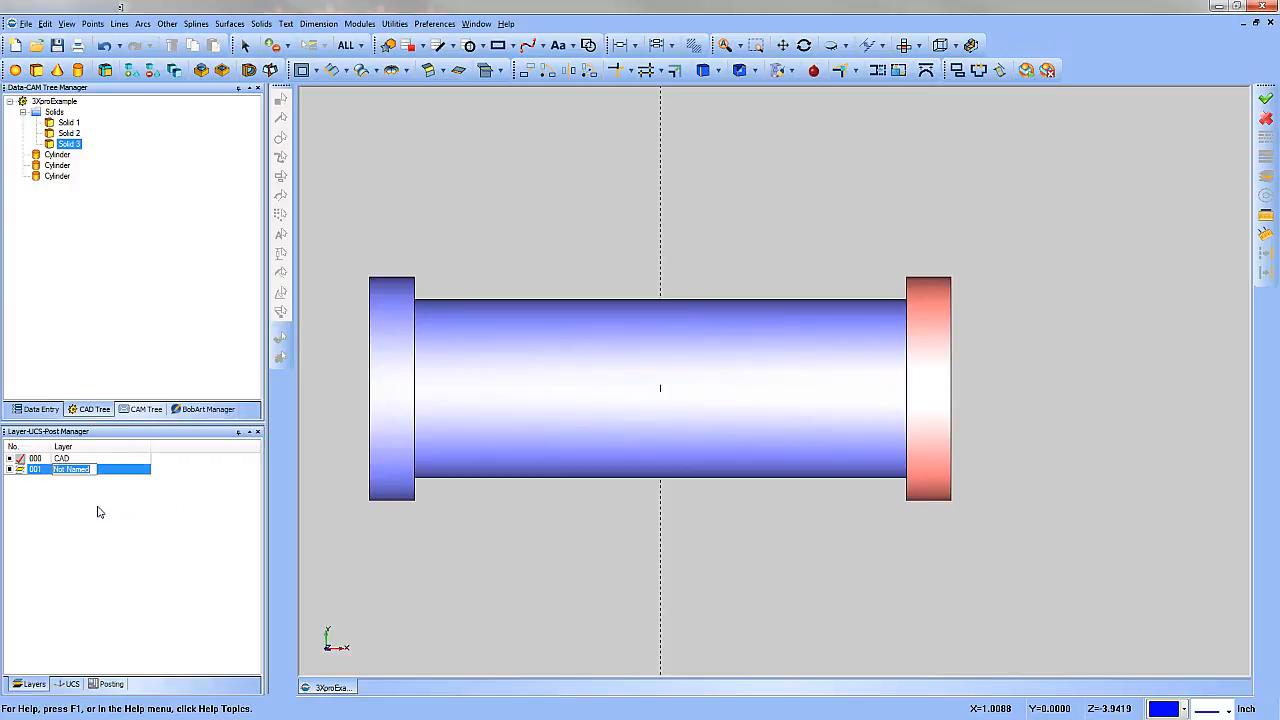
{"action": "type", "text": "Wireframe"}
{"action": "key", "text": "Return"}
{"action": "right_click", "coordinate": [80, 474]}
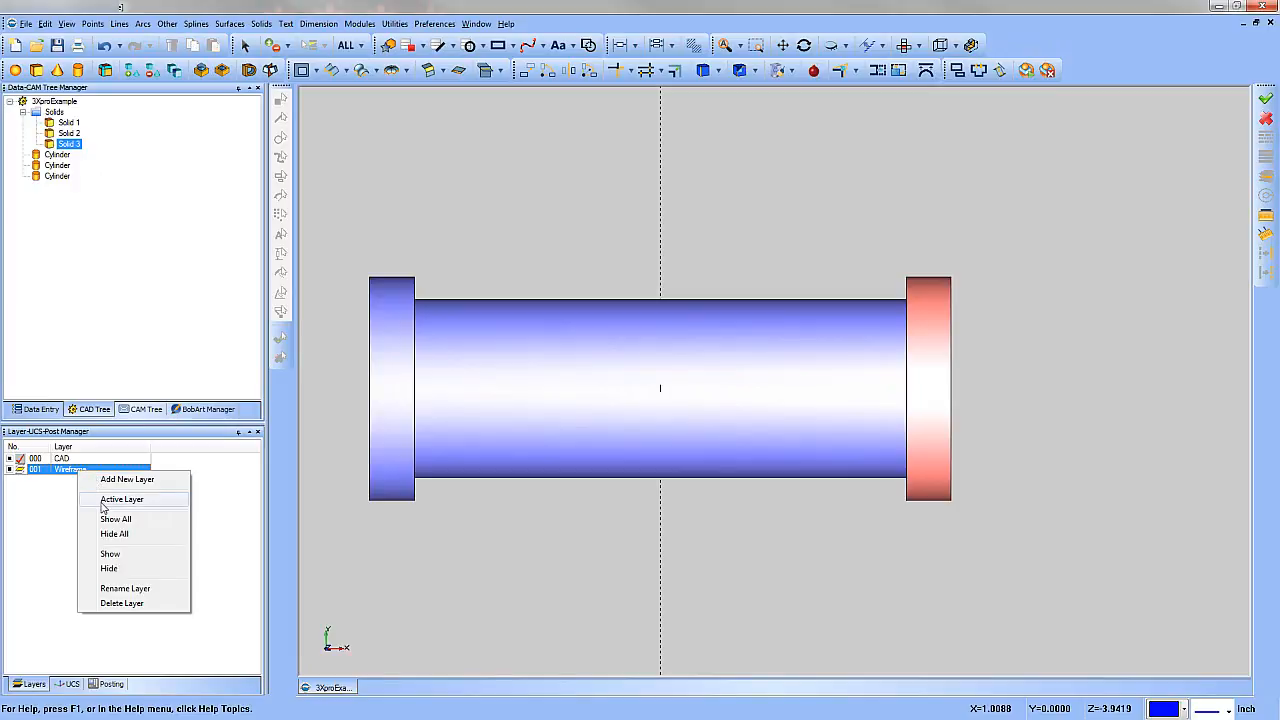
{"action": "left_click", "coordinate": [101, 500]}
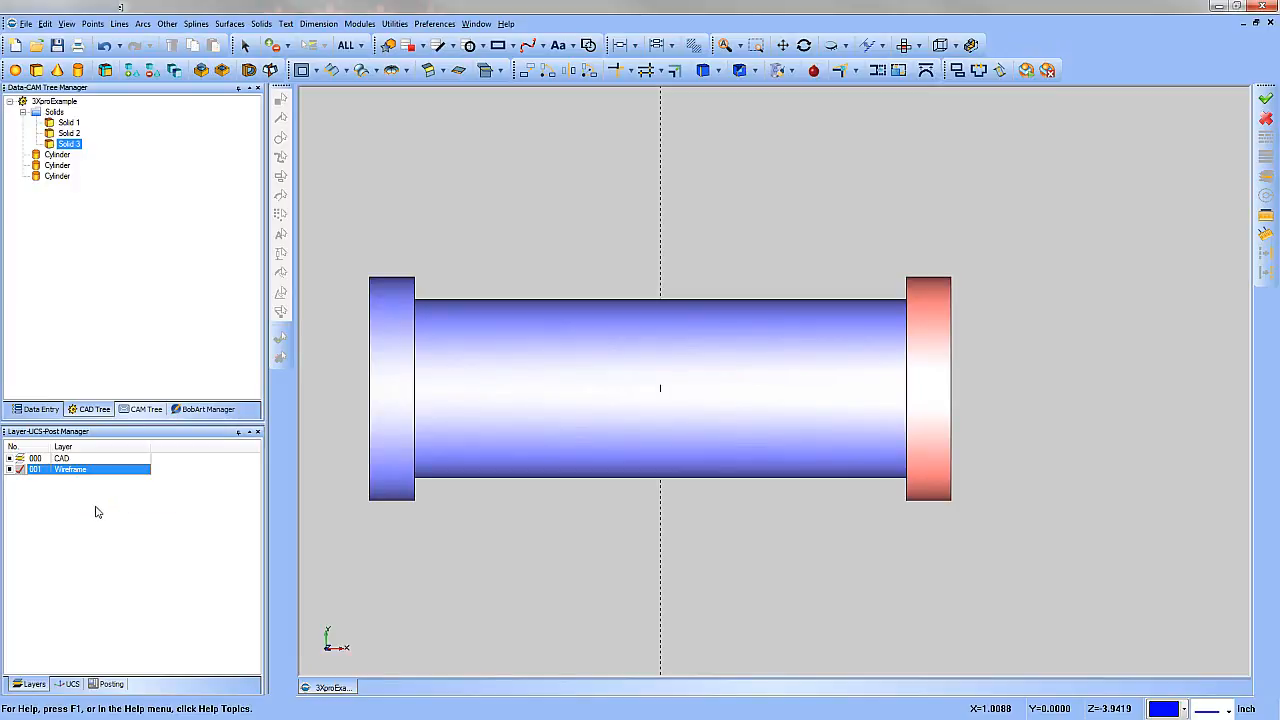
- Draw a full circle around the shaft with centre Z -1.25 and radius 1.375
{"action": "key", "text": "ctrl+z"}
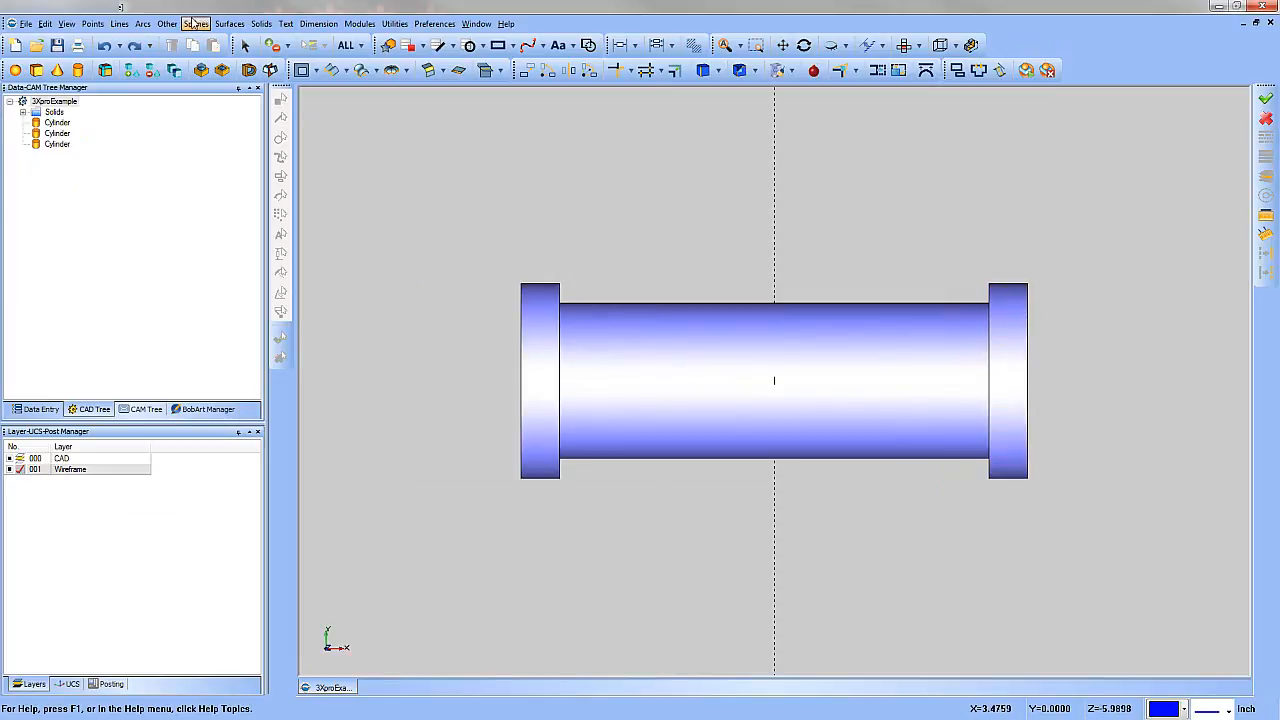
{"action": "left_click", "coordinate": [143, 23]}
{"action": "left_click", "coordinate": [175, 51]}
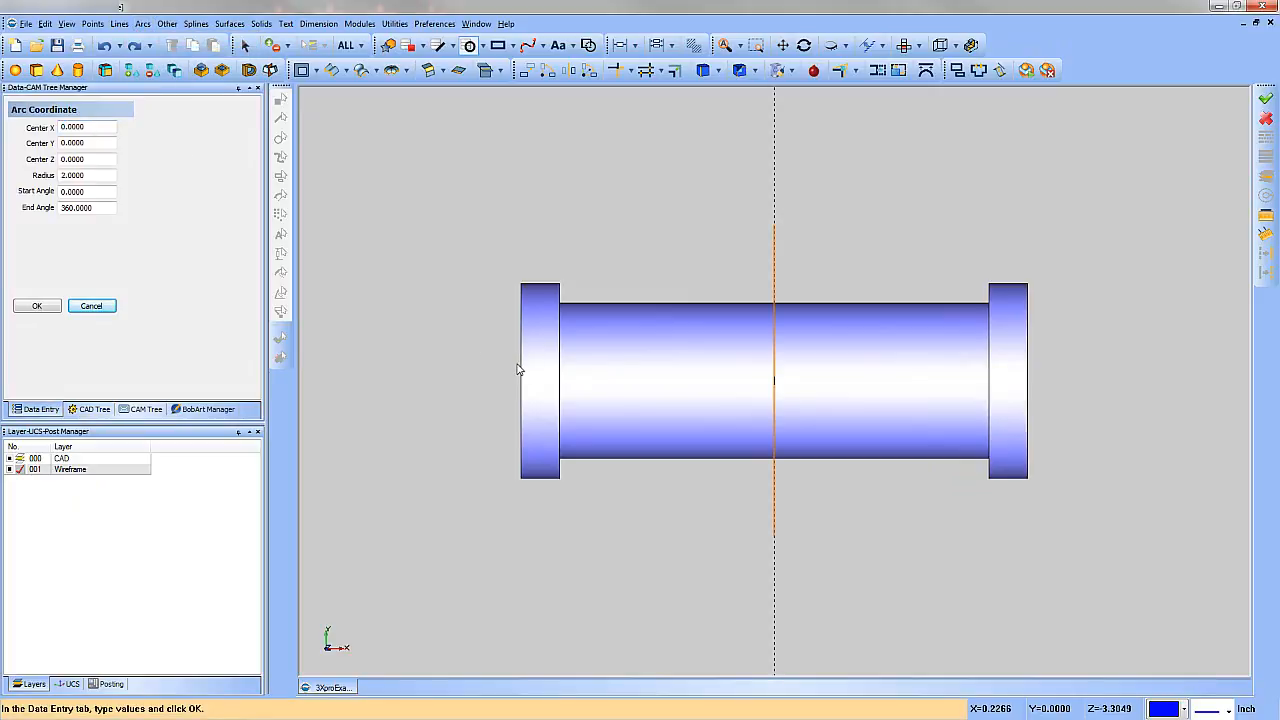
{"action": "key", "text": "Home"}
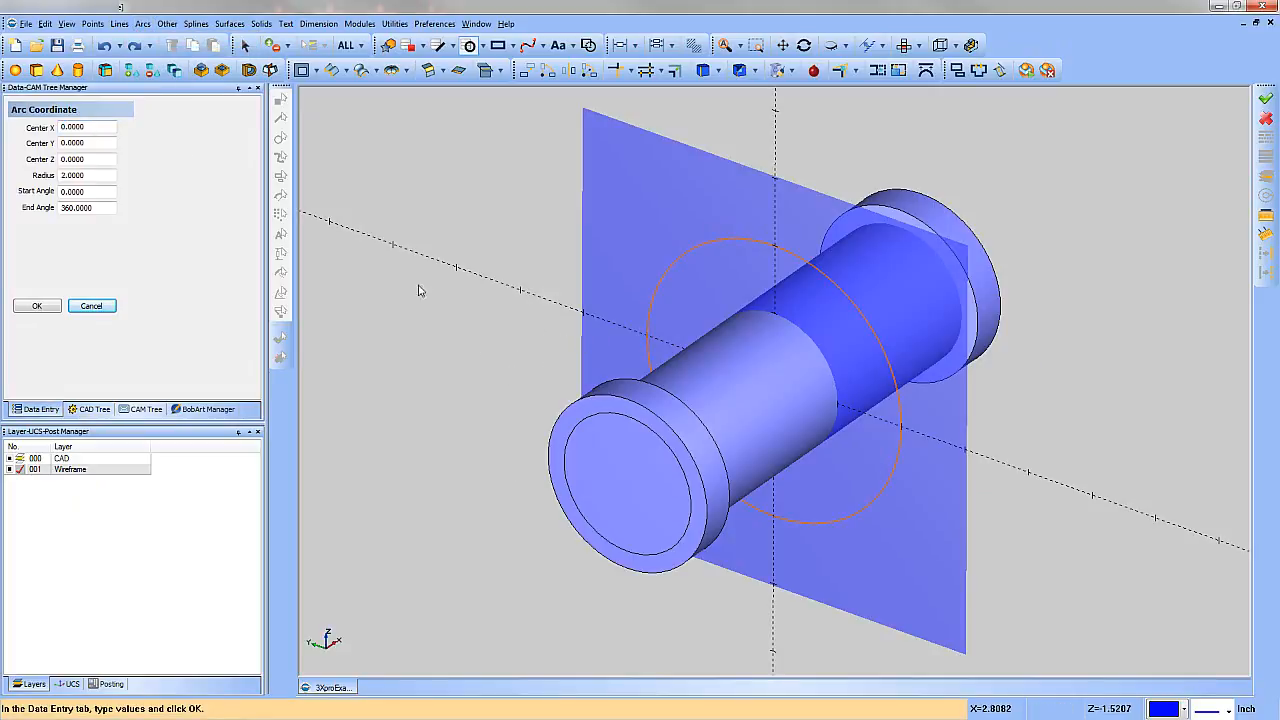
{"action": "double_click", "coordinate": [92, 156]}
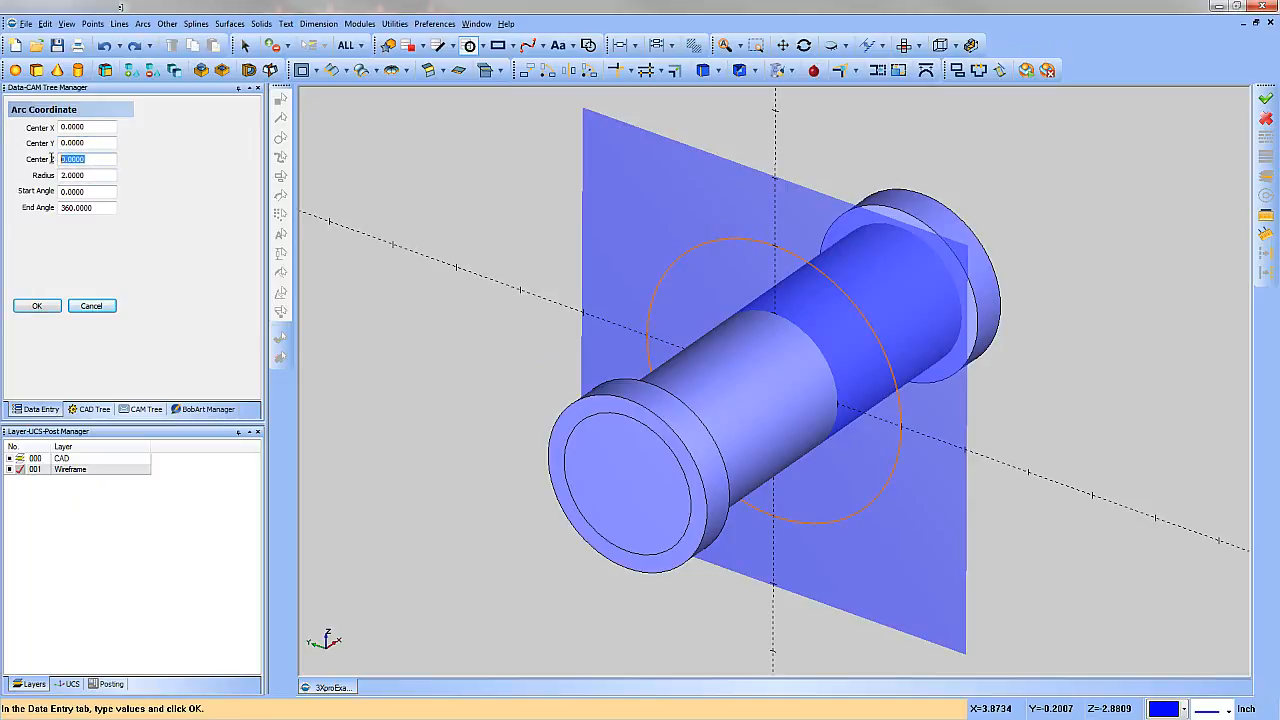
{"action": "type", "text": "-1.25"}
{"action": "double_click", "coordinate": [90, 175]}
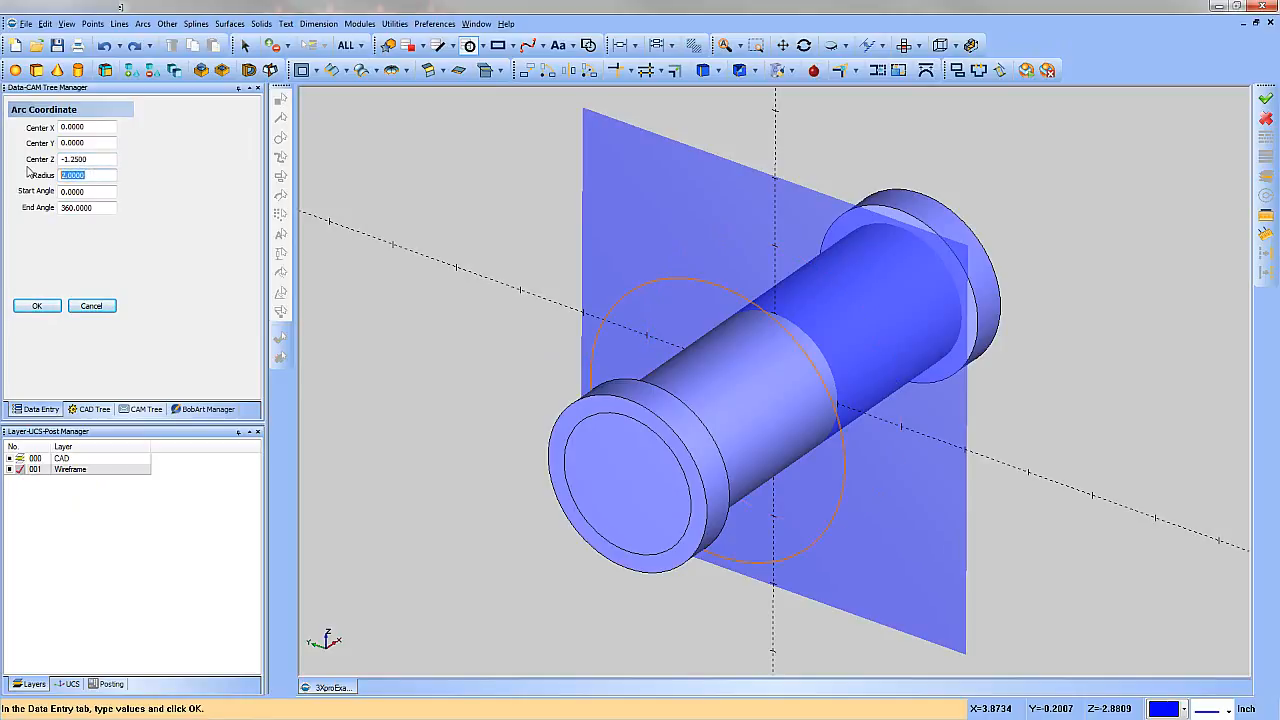
{"action": "type", "text": "1.375"}
{"action": "left_click", "coordinate": [98, 192]}
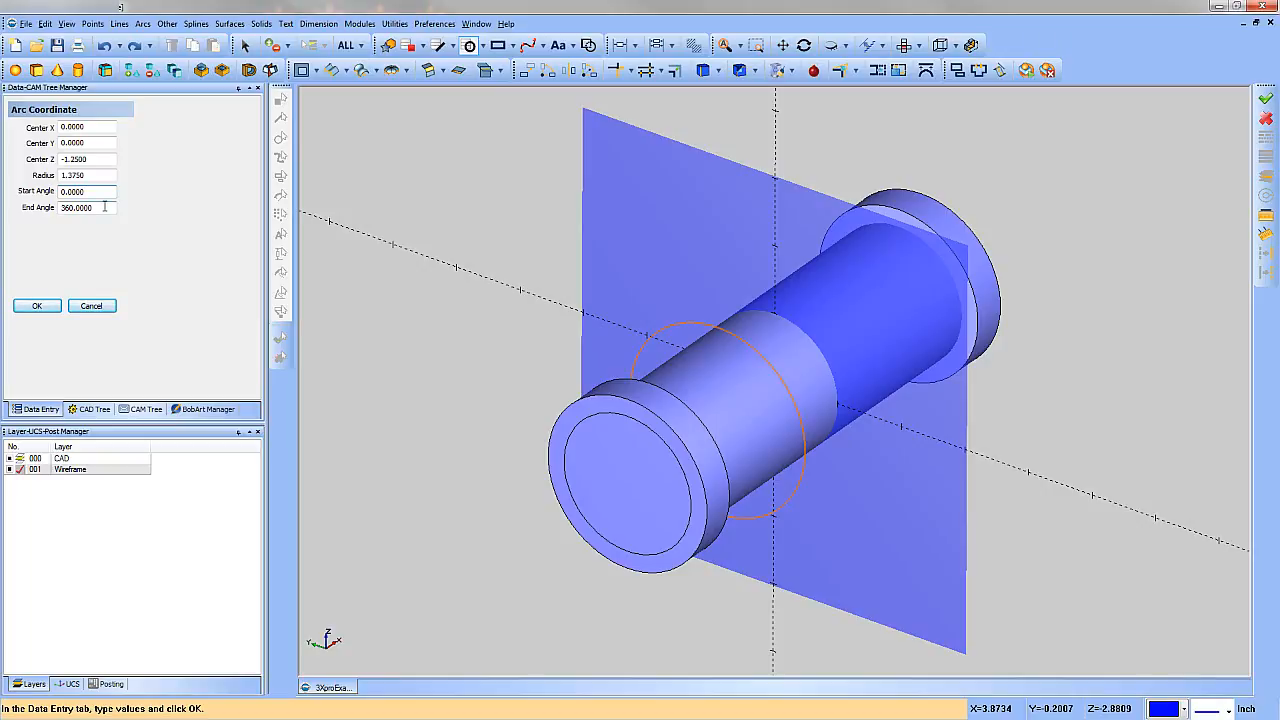
{"action": "left_click", "coordinate": [40, 307]}
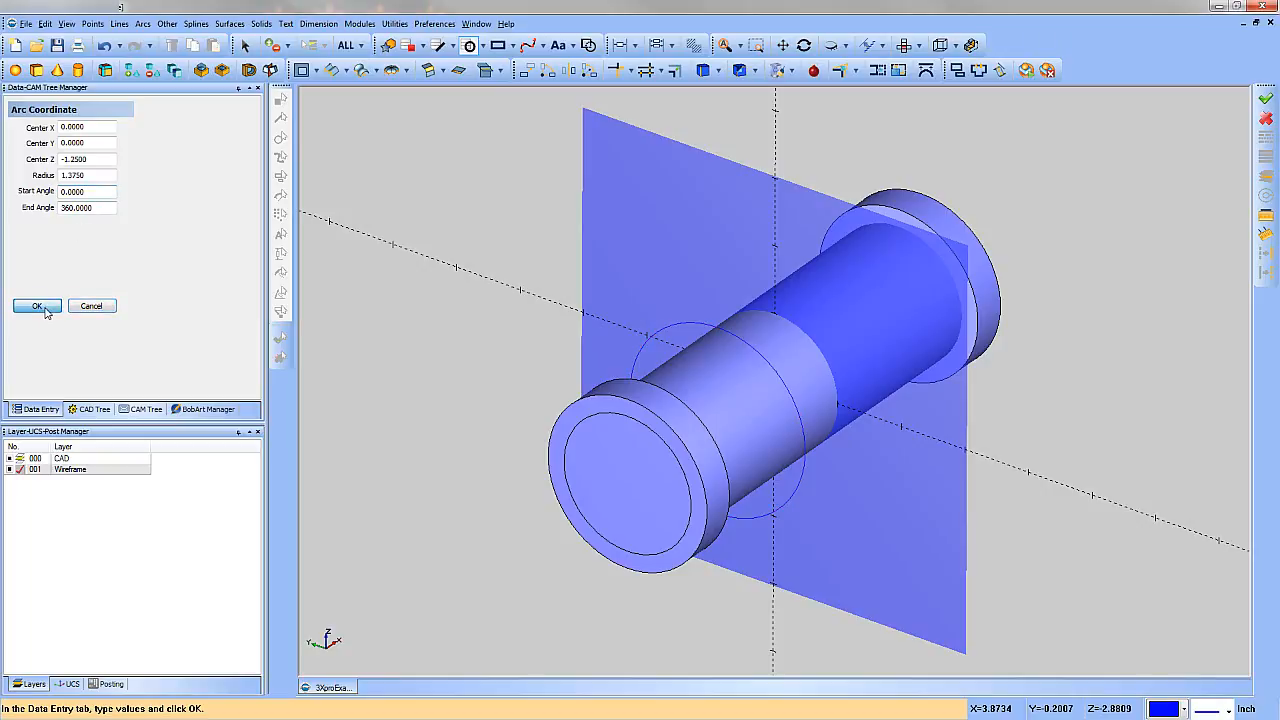
{"action": "left_click", "coordinate": [106, 311]}
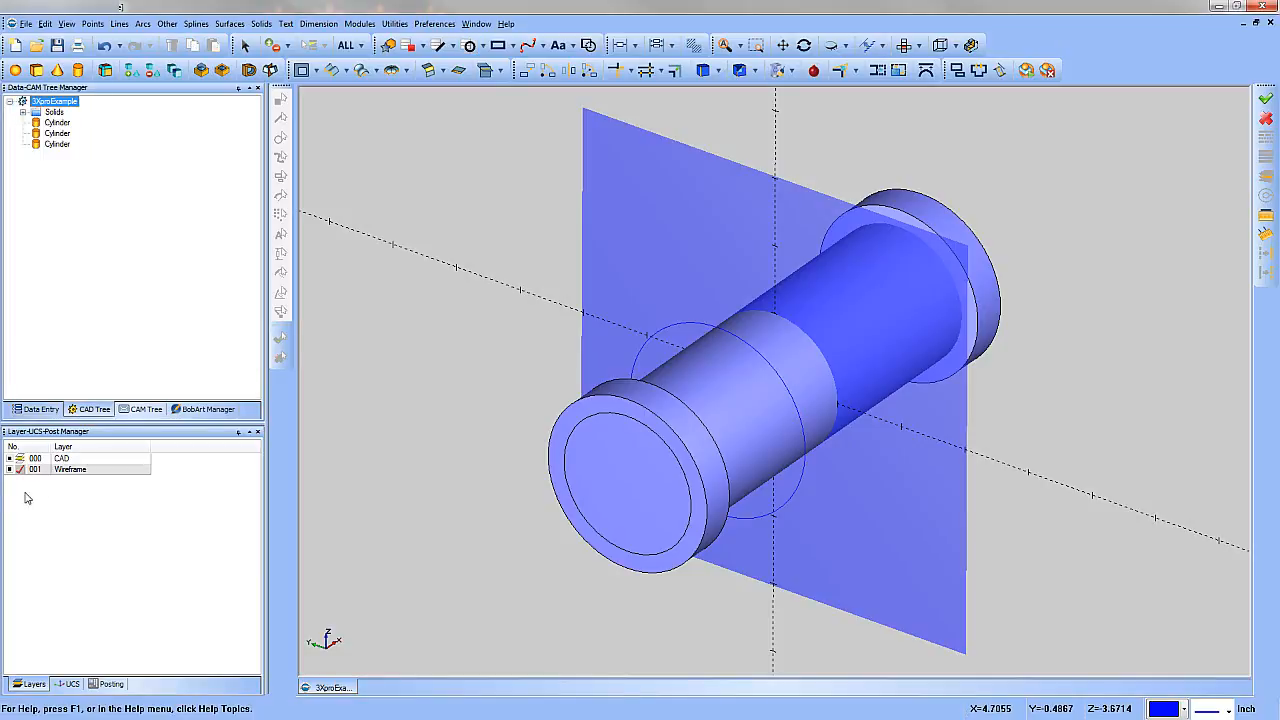
- Toggle the Wireframe layer's visibility off and back on
{"action": "left_click", "coordinate": [18, 461]}
{"action": "left_click", "coordinate": [10, 469]}
{"action": "left_click", "coordinate": [10, 469]}
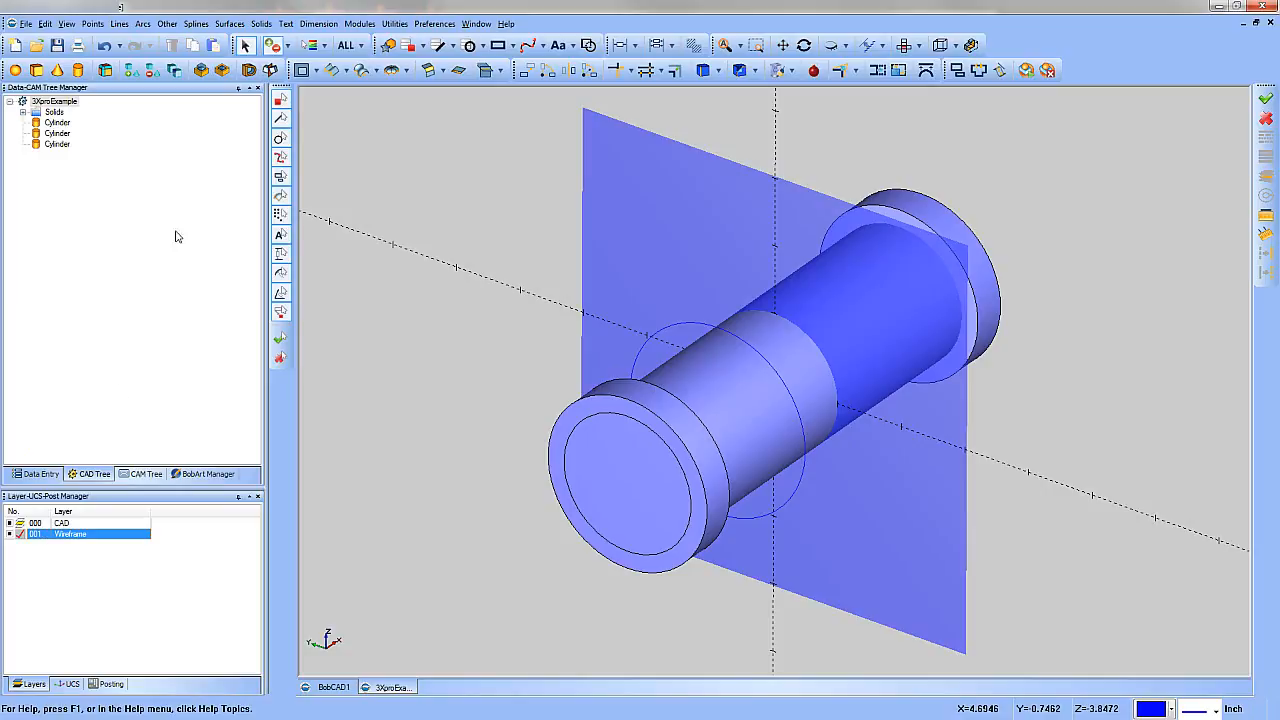
- Start an Extrude Boss on the circle around the shaft with a positive-direction distance of 0.375 and draft angle of 10
{"action": "left_click", "coordinate": [263, 23]}
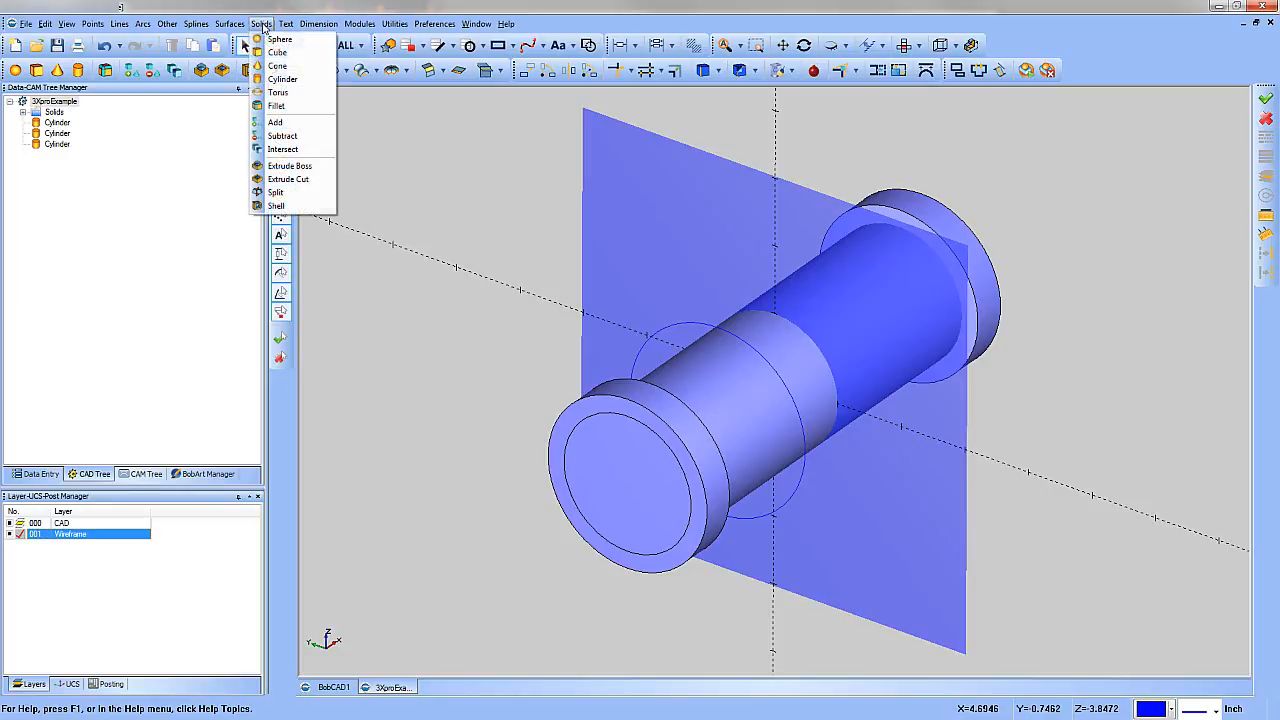
{"action": "left_click", "coordinate": [290, 166]}
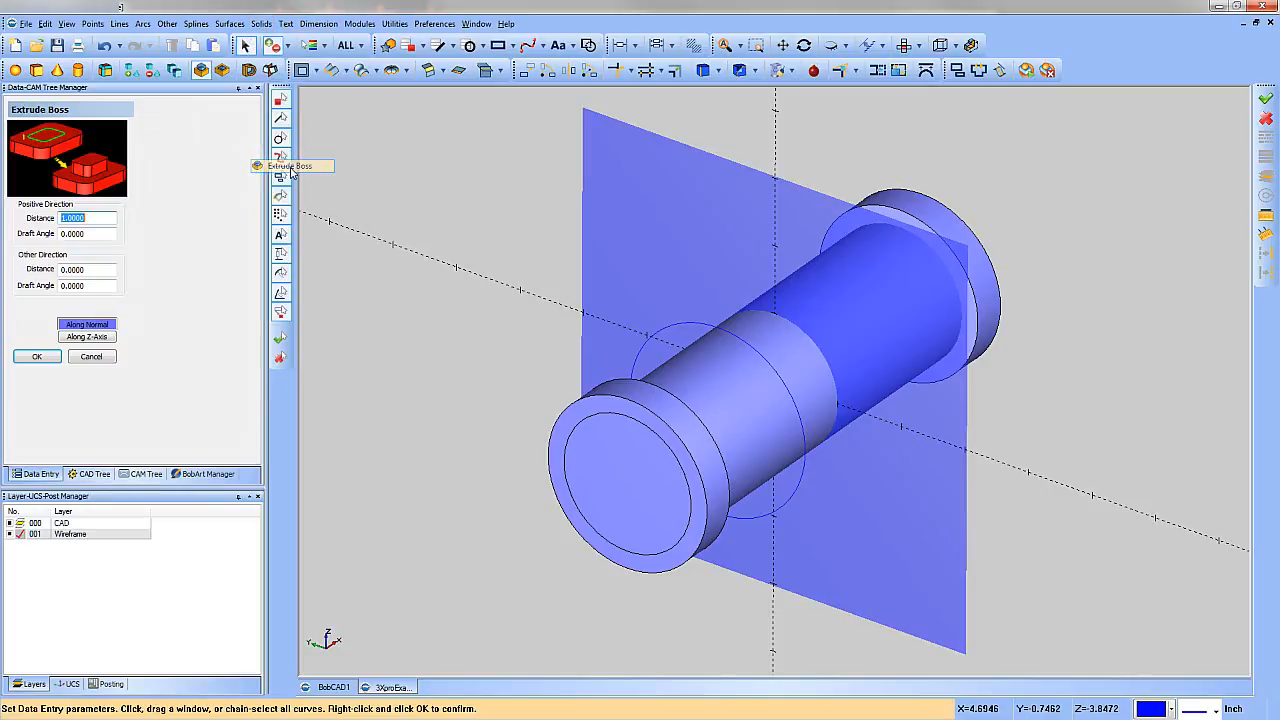
{"action": "left_click", "coordinate": [672, 336]}
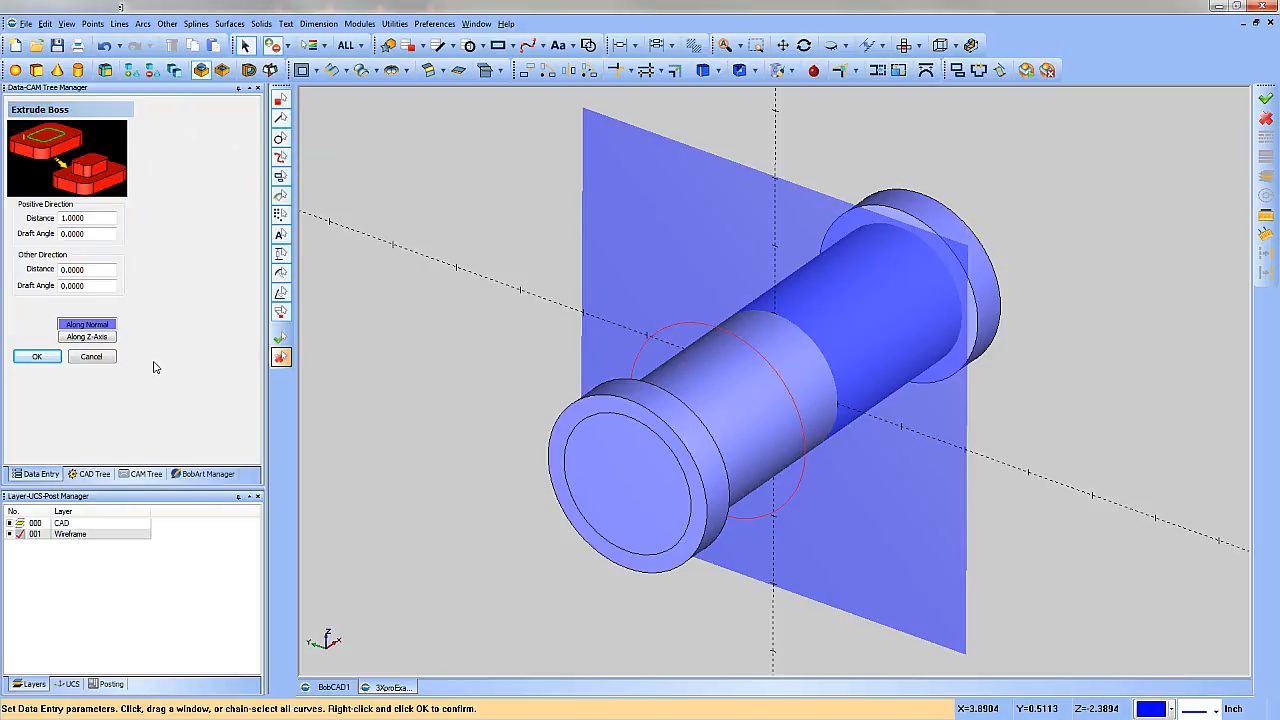
{"action": "left_click", "coordinate": [37, 357]}
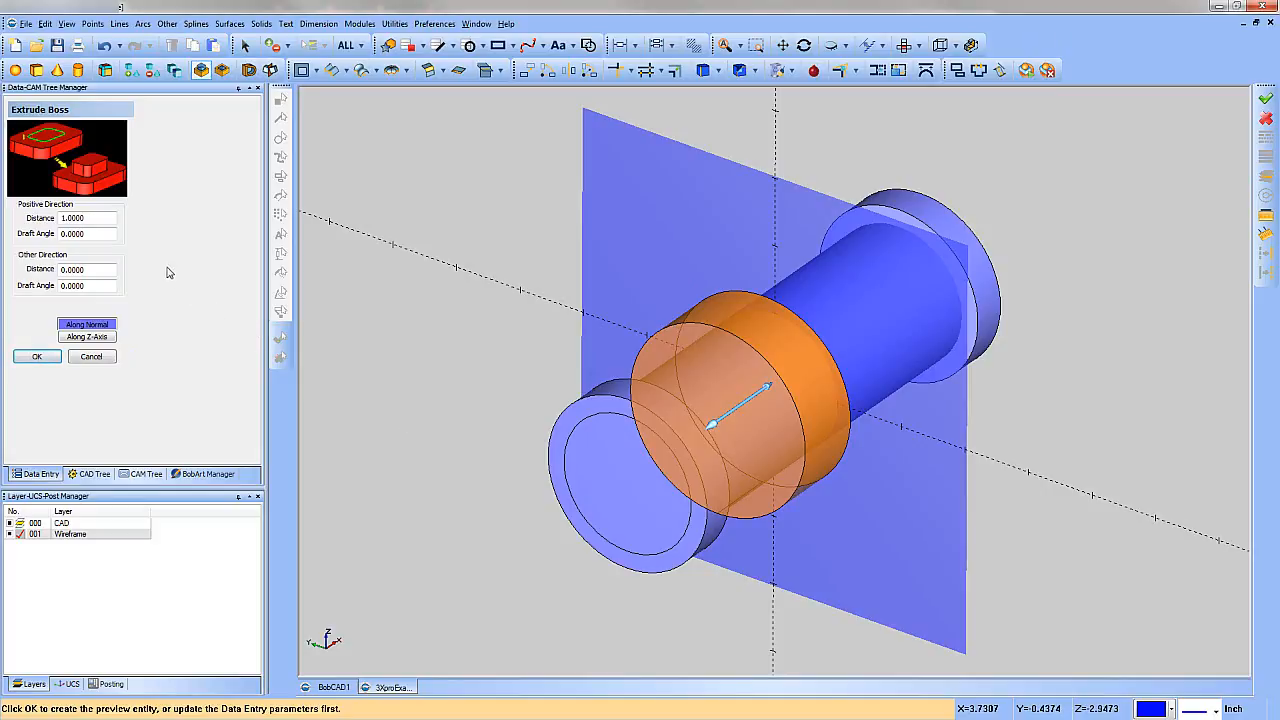
{"action": "left_click_drag", "start_coordinate": [112, 218], "coordinate": [59, 235]}
{"action": "type", "text": "."}
{"action": "type", "text": "375"}
{"action": "type", "text": "10"}
- Set the boss's other direction to distance 0.375 and draft angle 10, along normal, and create the tapered collar
{"action": "left_click", "coordinate": [87, 270]}
{"action": "left_click_drag", "start_coordinate": [90, 270], "coordinate": [52, 287]}
{"action": "type", "text": ".37510"}
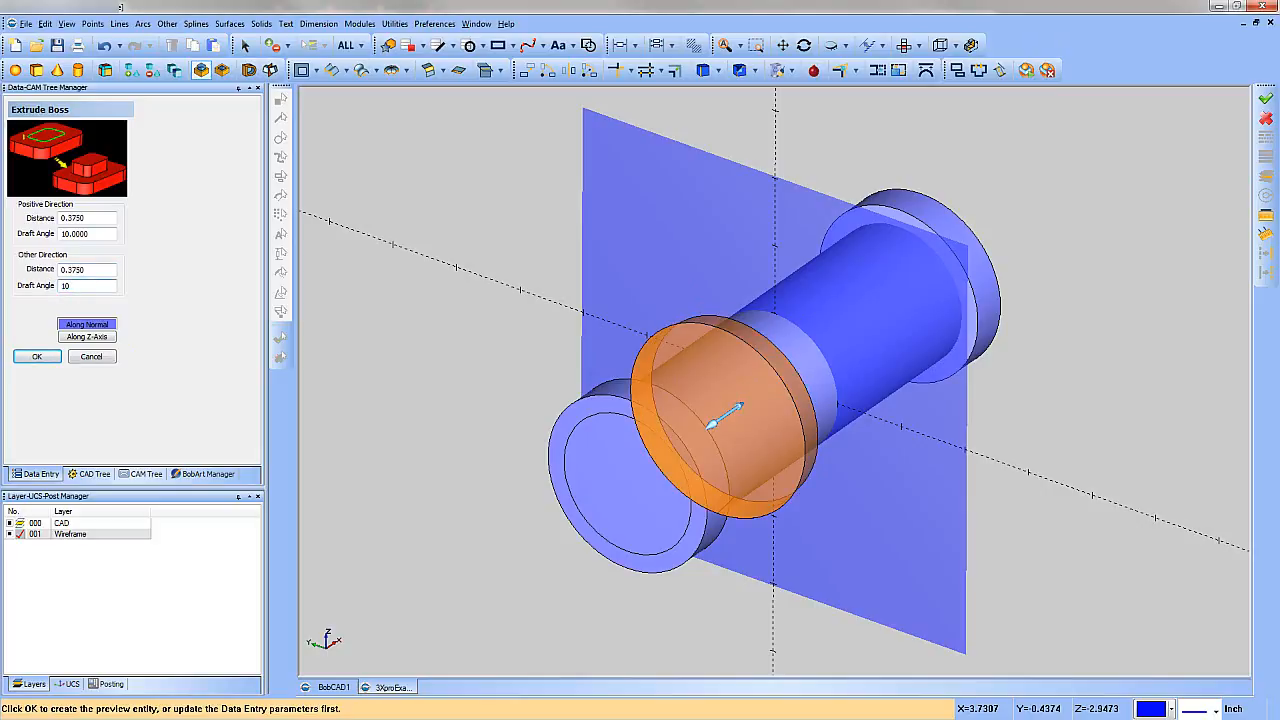
{"action": "key", "text": "Return"}
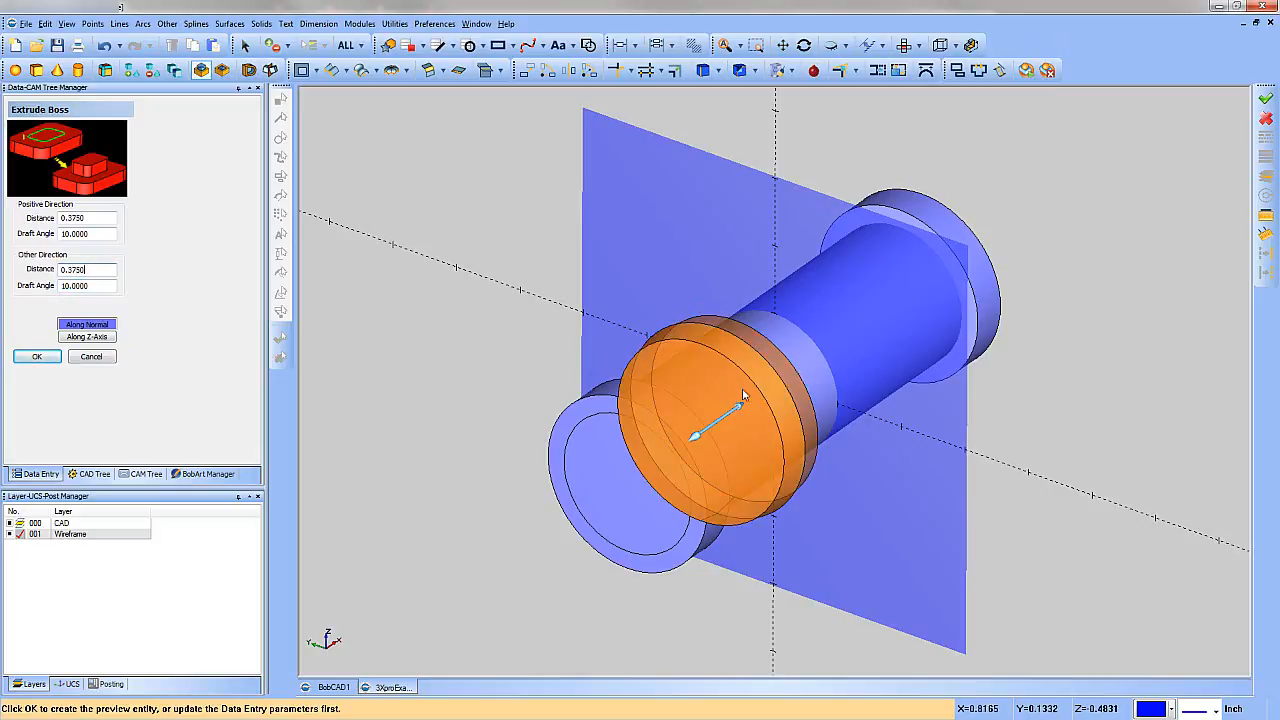
{"action": "middle_click_drag", "start_coordinate": [797, 441], "coordinate": [466, 406]}
{"action": "left_click", "coordinate": [39, 361]}
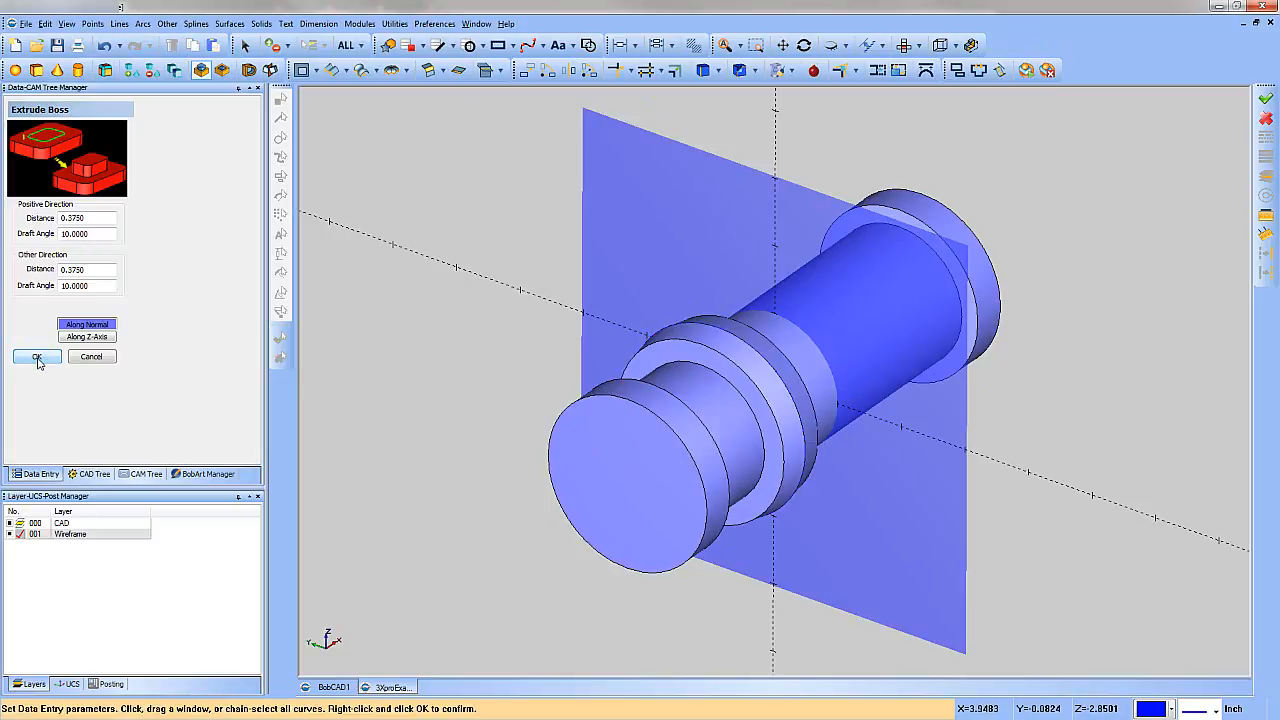
{"action": "left_click", "coordinate": [91, 357]}
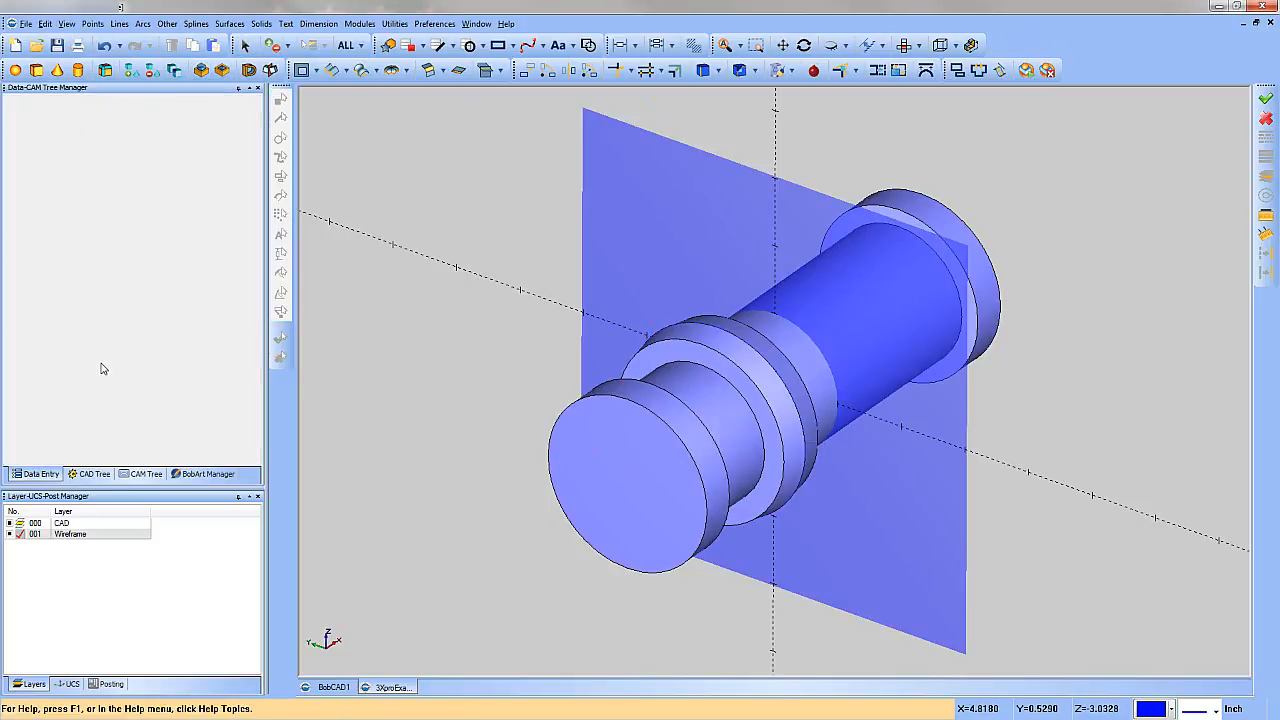
- Make the CAD layer active and hide the Wireframe layer
{"action": "left_click", "coordinate": [624, 374]}
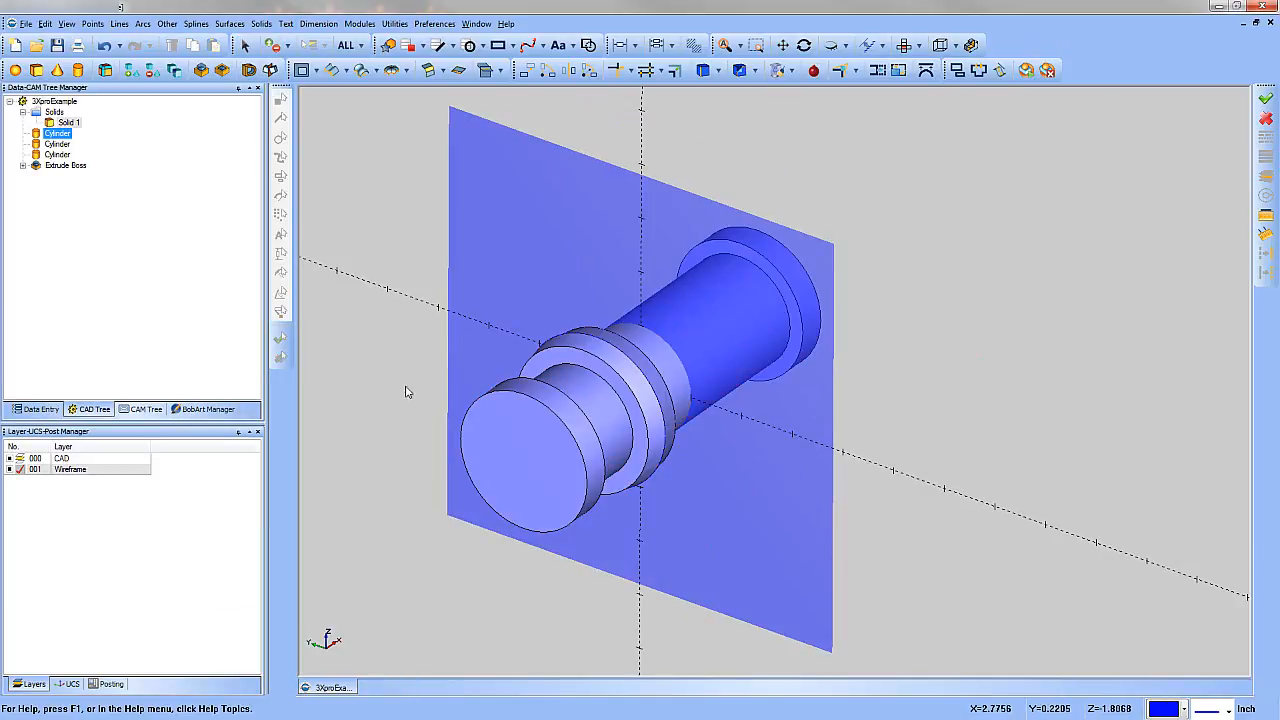
{"action": "left_click", "coordinate": [21, 459]}
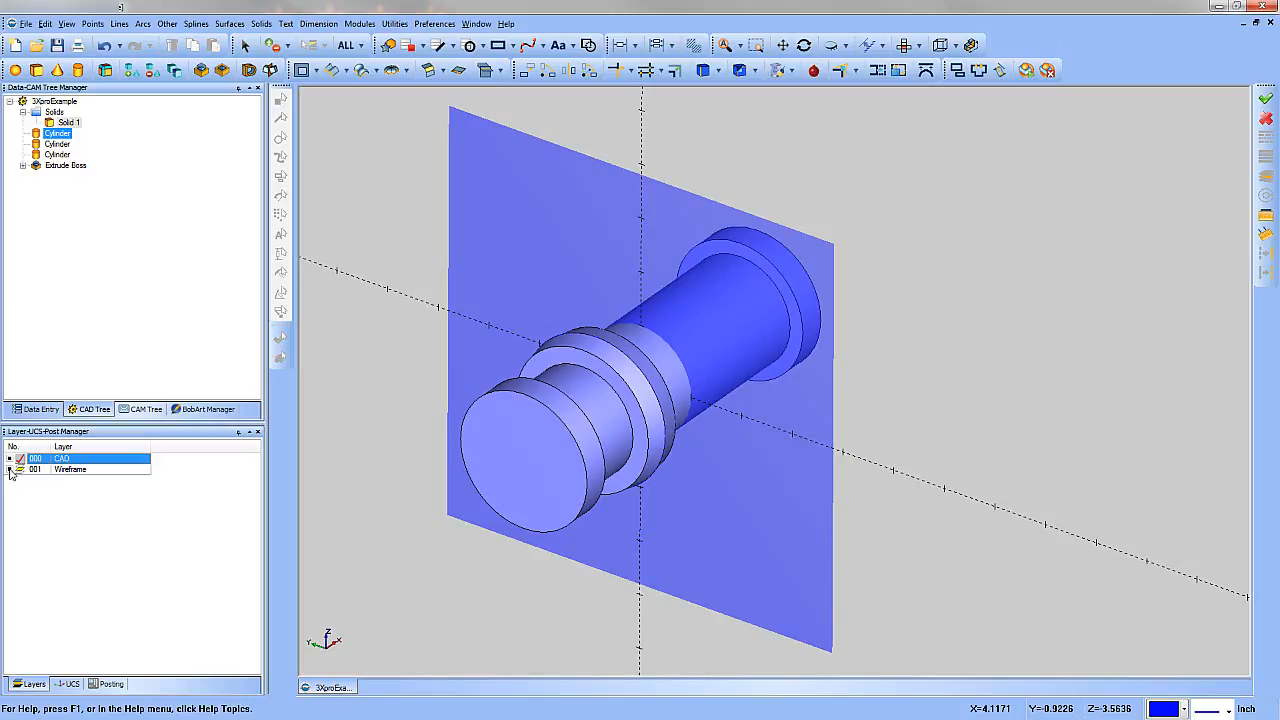
{"action": "left_click", "coordinate": [12, 472]}
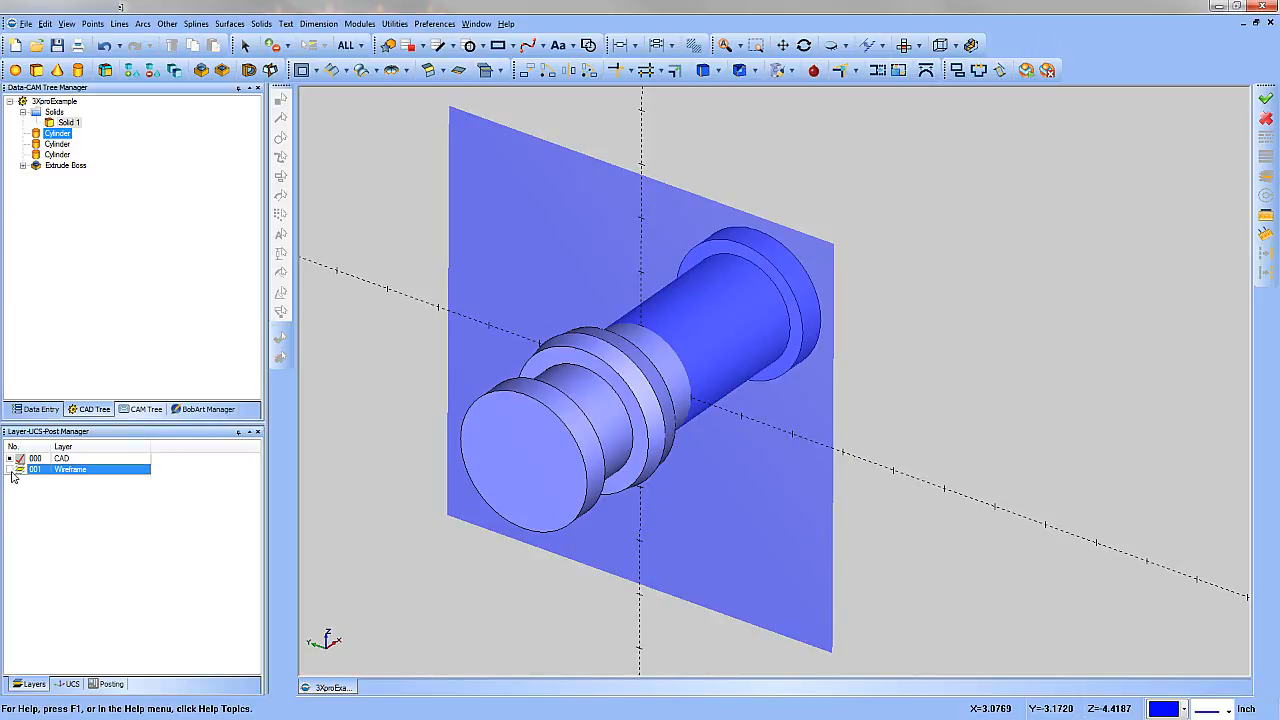
- Activate the Front (X/Z) coordinate system and look at the part from above
{"action": "left_click", "coordinate": [66, 684]}
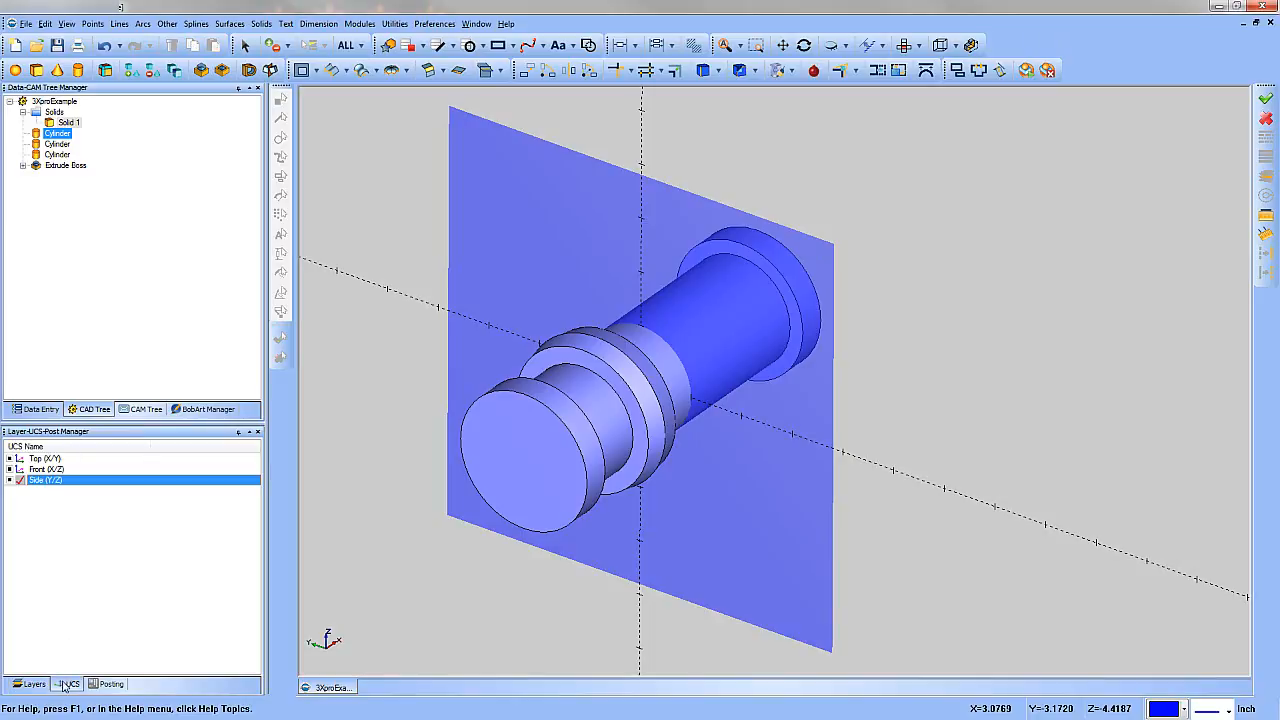
{"action": "left_click", "coordinate": [18, 470]}
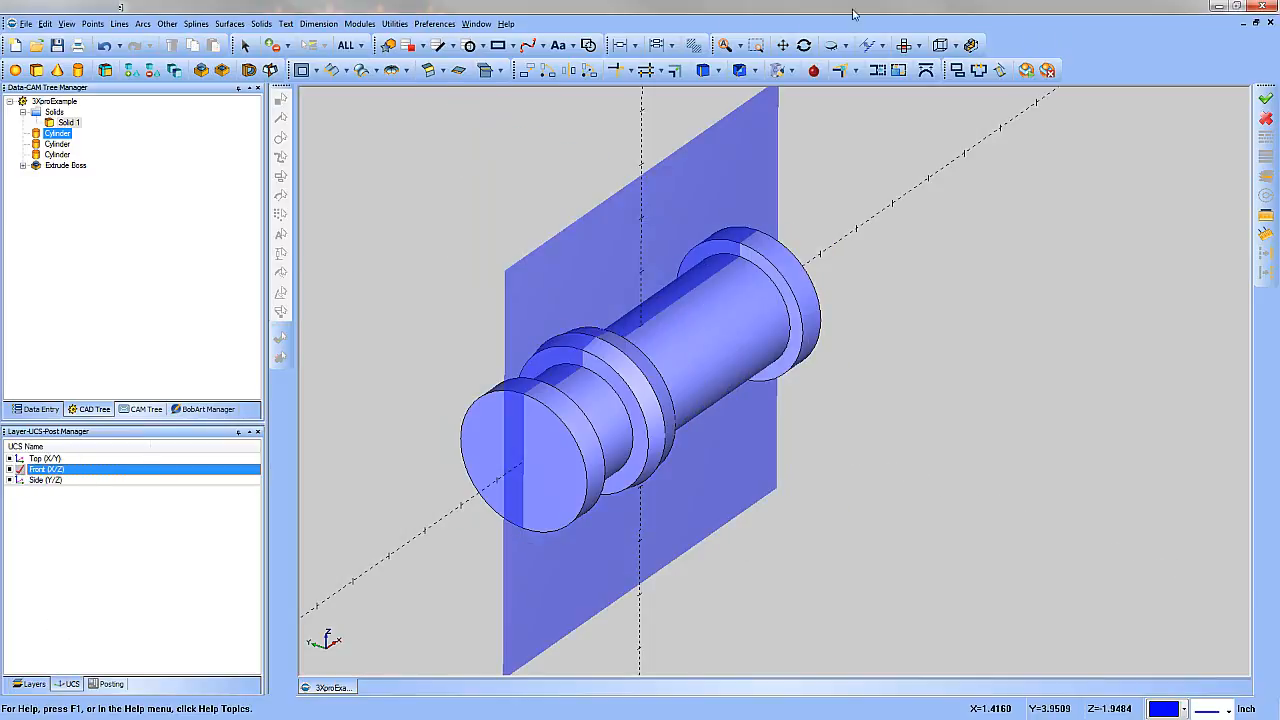
{"action": "left_click", "coordinate": [903, 46]}
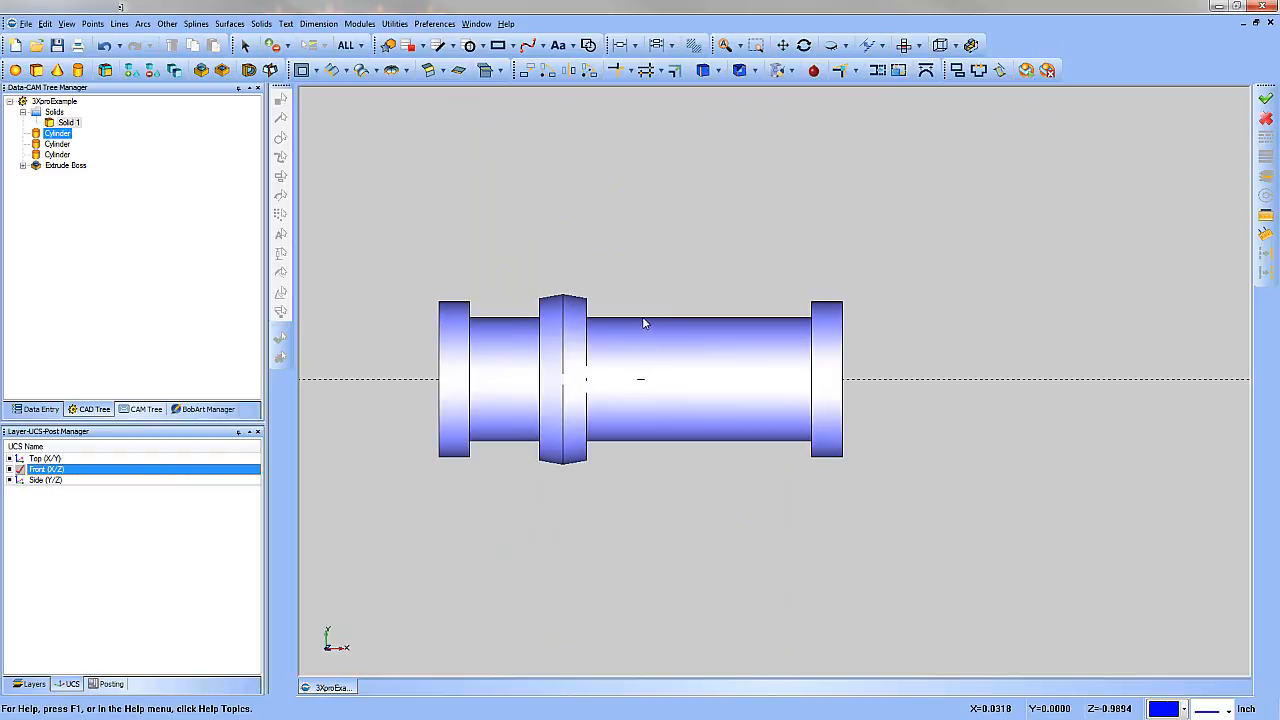
{"action": "left_click", "coordinate": [660, 298]}
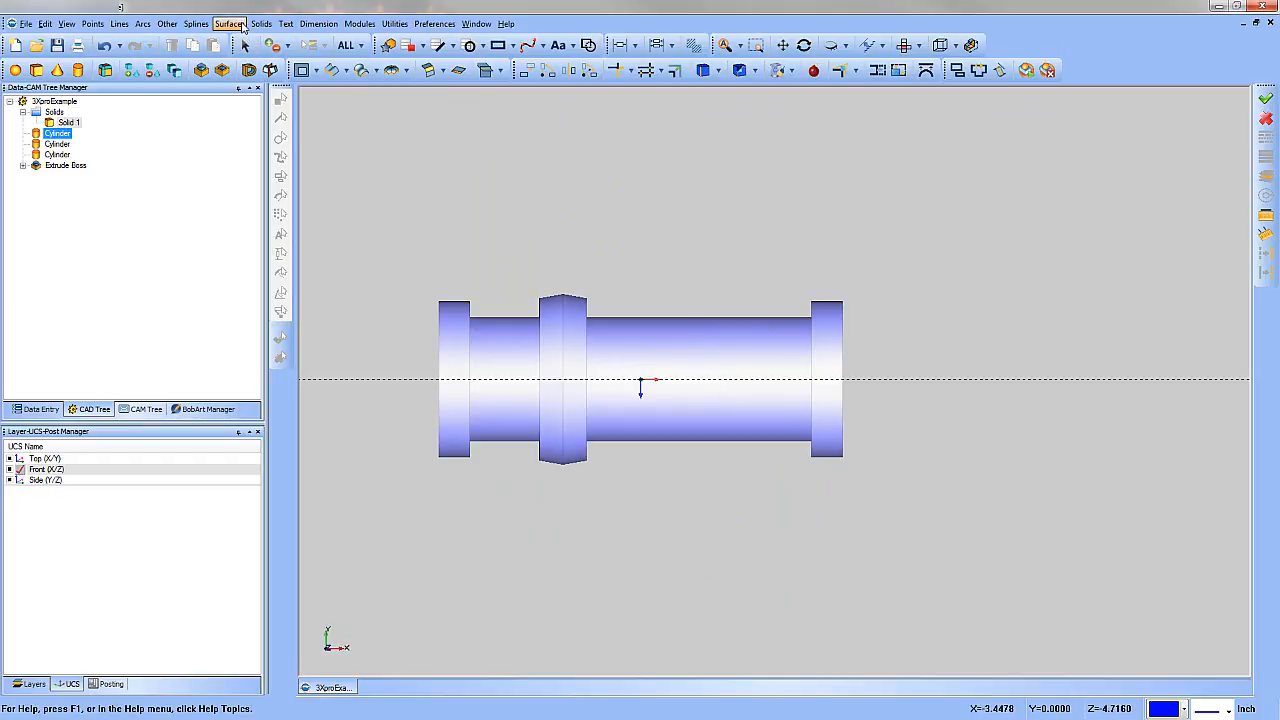
- Create a solid cylinder crossing the shaft with radius 0.75, height 4.5 and origin X 1, Y 0, Z -2.25
{"action": "left_click", "coordinate": [260, 24]}
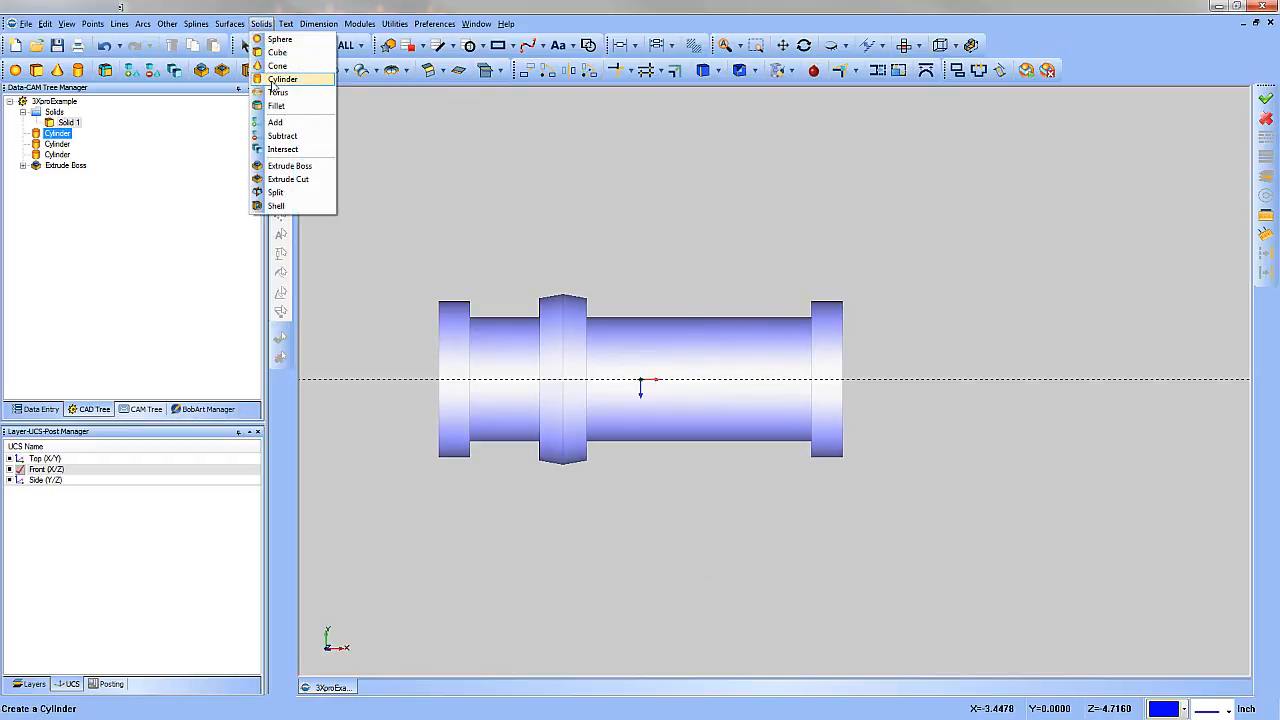
{"action": "left_click", "coordinate": [274, 86]}
{"action": "left_click_drag", "start_coordinate": [97, 209], "coordinate": [50, 211]}
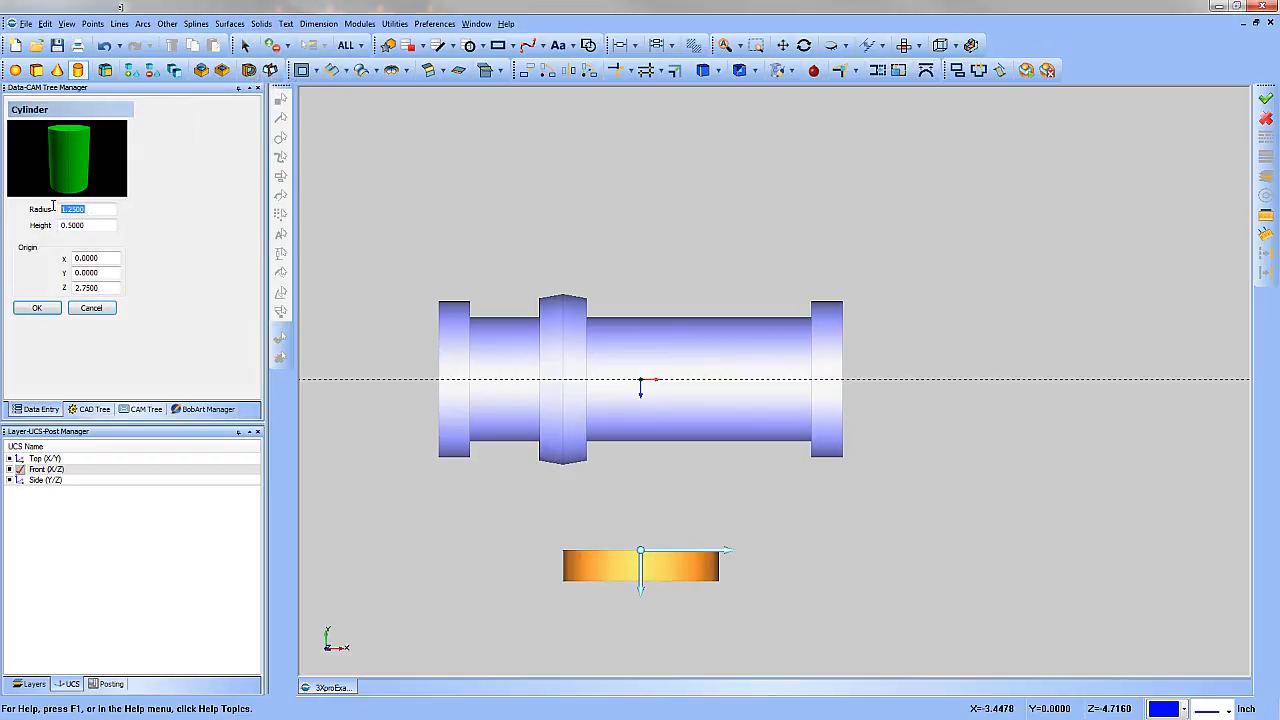
{"action": "key", "text": "BackSpace"}
{"action": "left_click_drag", "start_coordinate": [87, 226], "coordinate": [57, 226]}
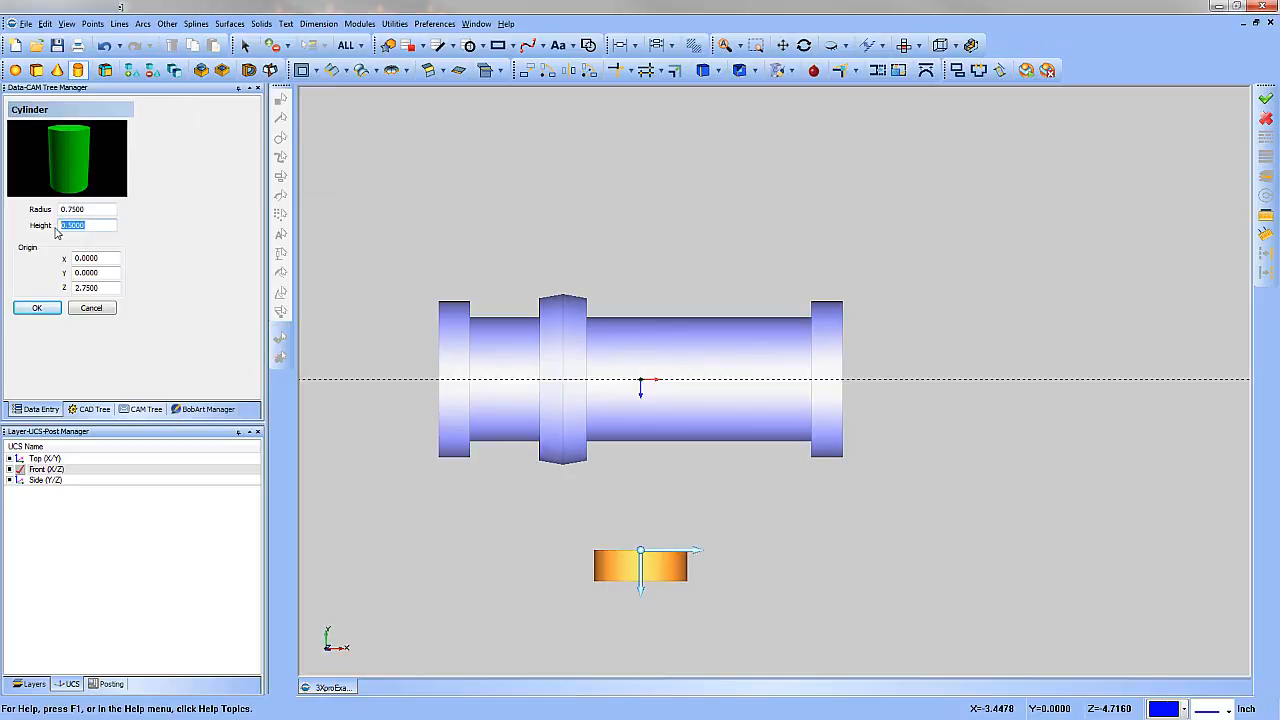
{"action": "type", "text": "4.5"}
{"action": "left_click", "coordinate": [102, 259]}
{"action": "left_click_drag", "start_coordinate": [96, 258], "coordinate": [65, 289]}
{"action": "type", "text": "1"}
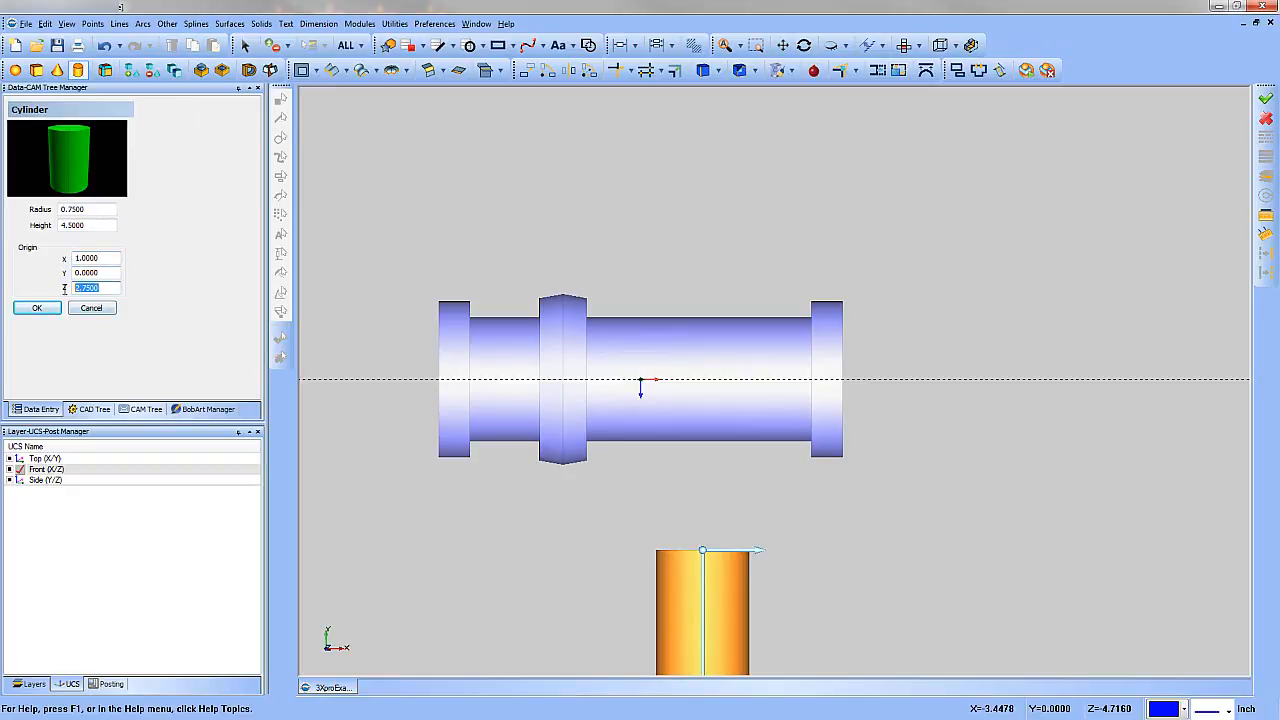
{"action": "type", "text": "-"}
{"action": "left_click", "coordinate": [107, 272]}
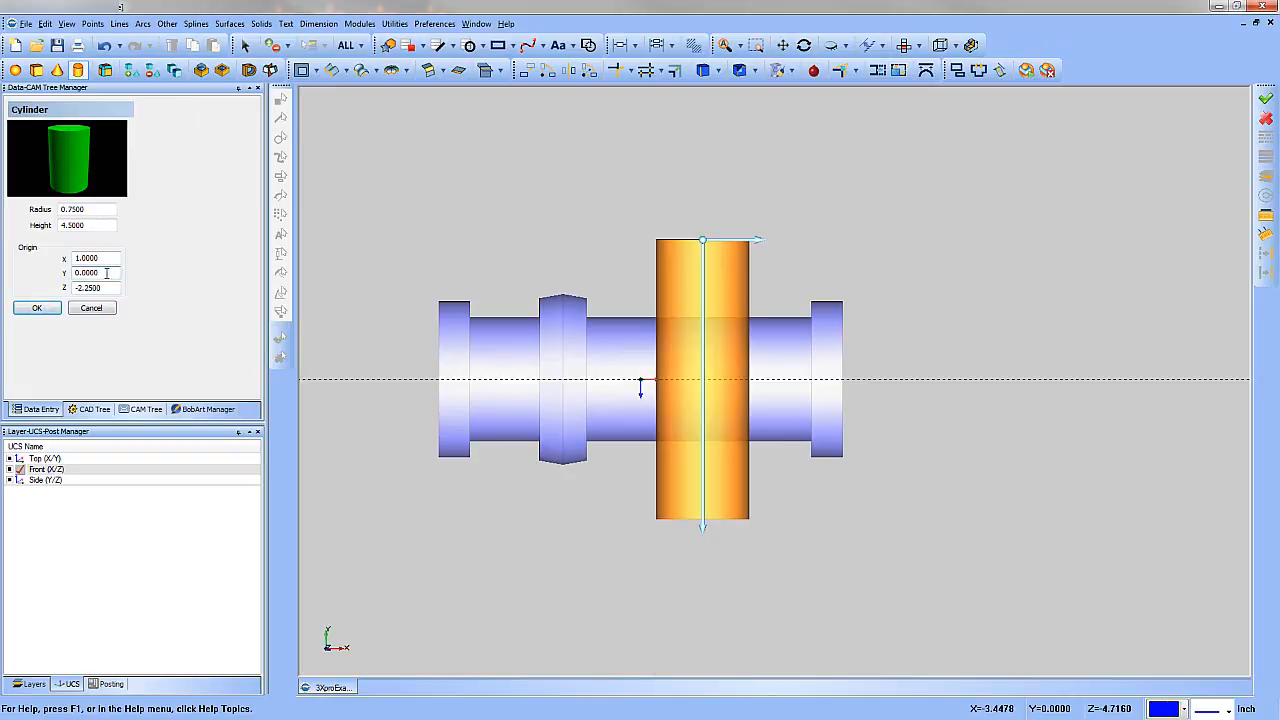
{"action": "left_click", "coordinate": [37, 307]}
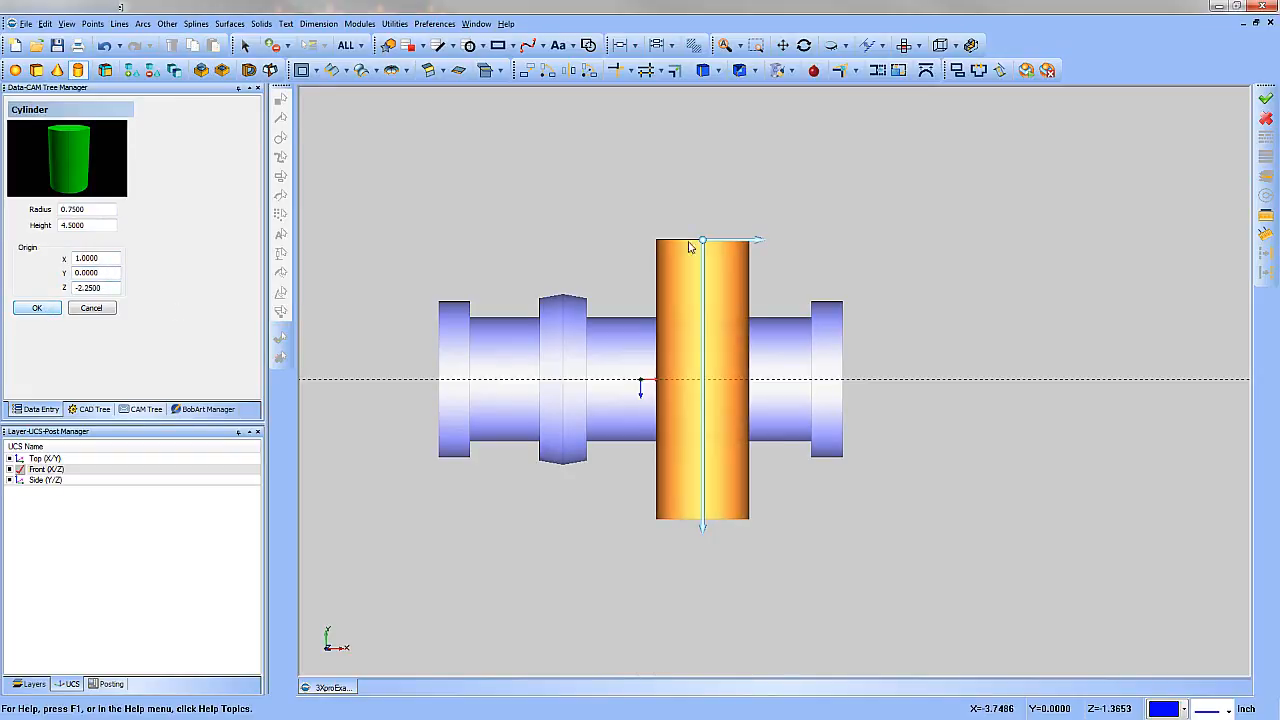
- Create a flange cylinder at the cross cylinder's start with radius 1, height 0.375 and origin X 1, Y 0, Z -2.25
{"action": "left_click", "coordinate": [703, 527]}
{"action": "left_click_drag", "start_coordinate": [705, 435], "coordinate": [778, 242]}
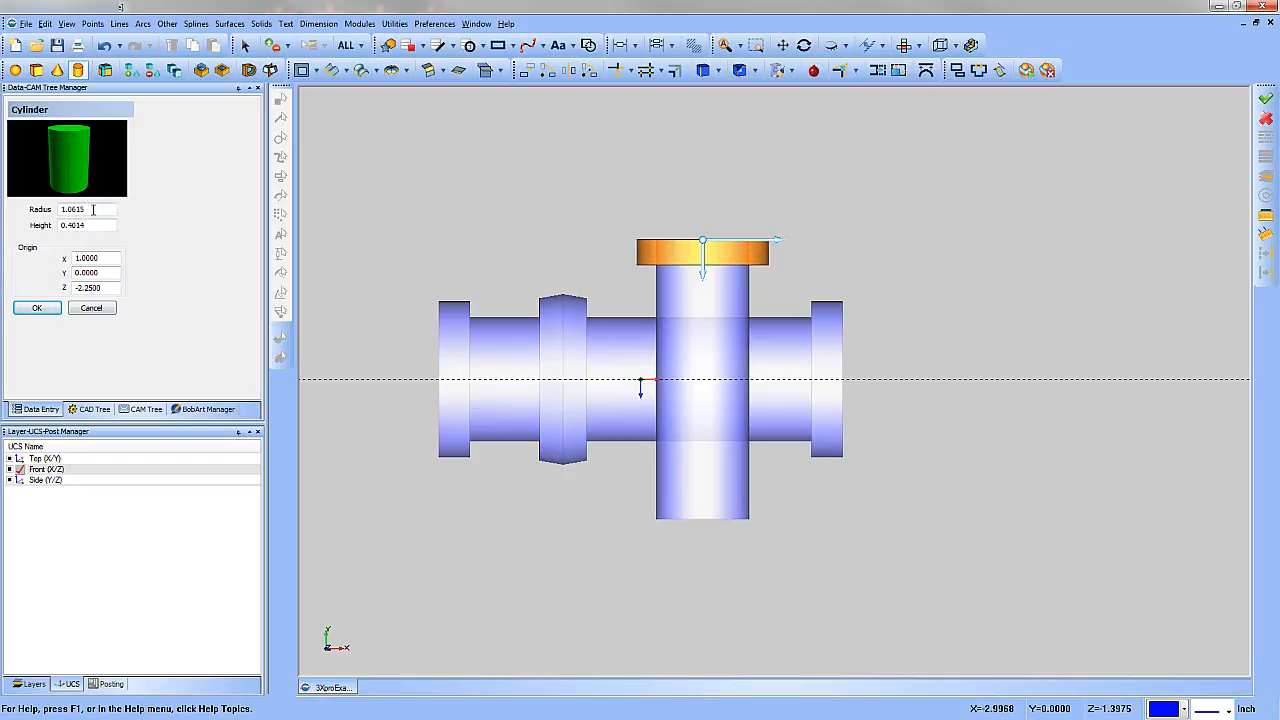
{"action": "left_click_drag", "start_coordinate": [88, 208], "coordinate": [45, 217]}
{"action": "type", "text": "1"}
{"action": "left_click", "coordinate": [89, 223]}
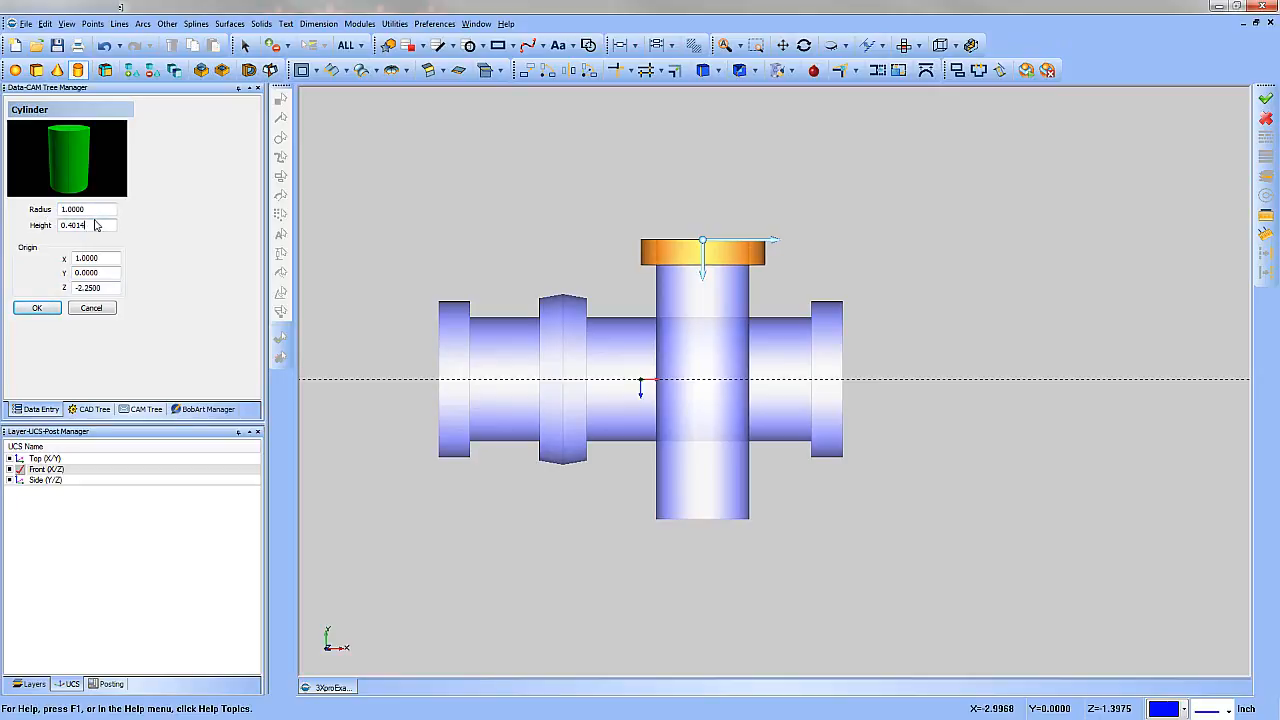
{"action": "left_click_drag", "start_coordinate": [98, 224], "coordinate": [44, 237]}
{"action": "type", "text": ".375"}
{"action": "left_click", "coordinate": [101, 259]}
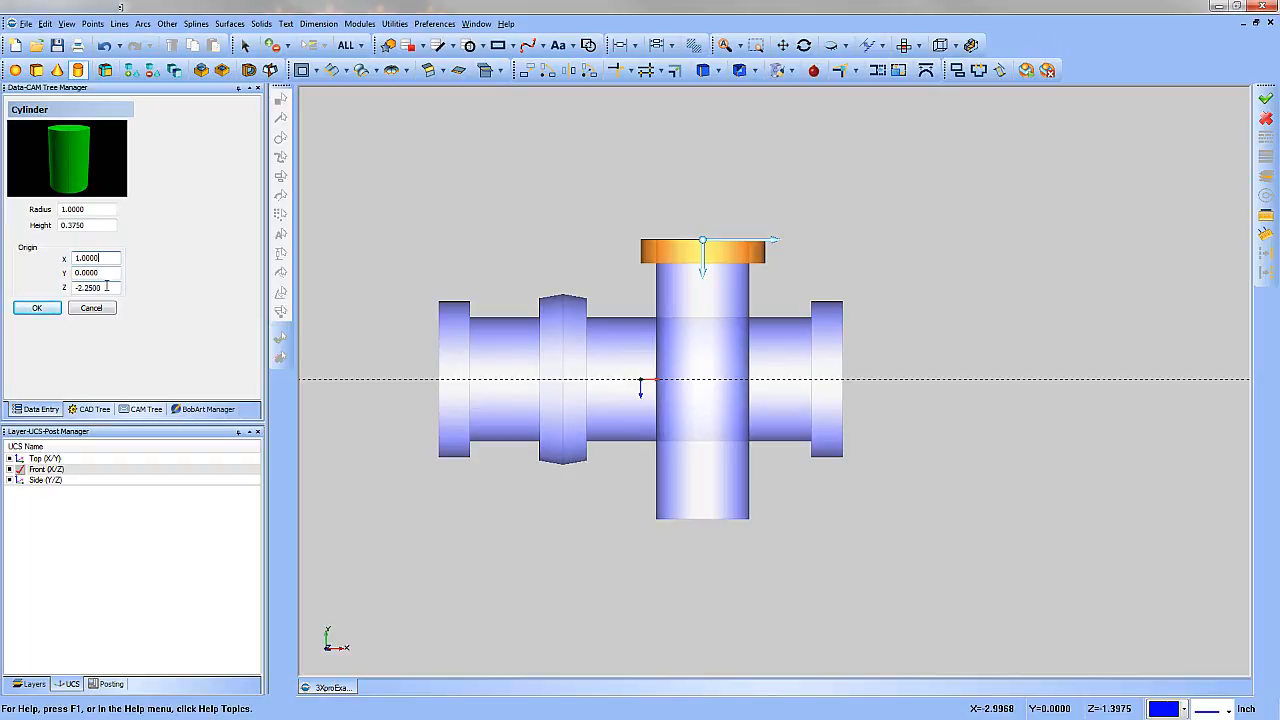
{"action": "left_click", "coordinate": [47, 311]}
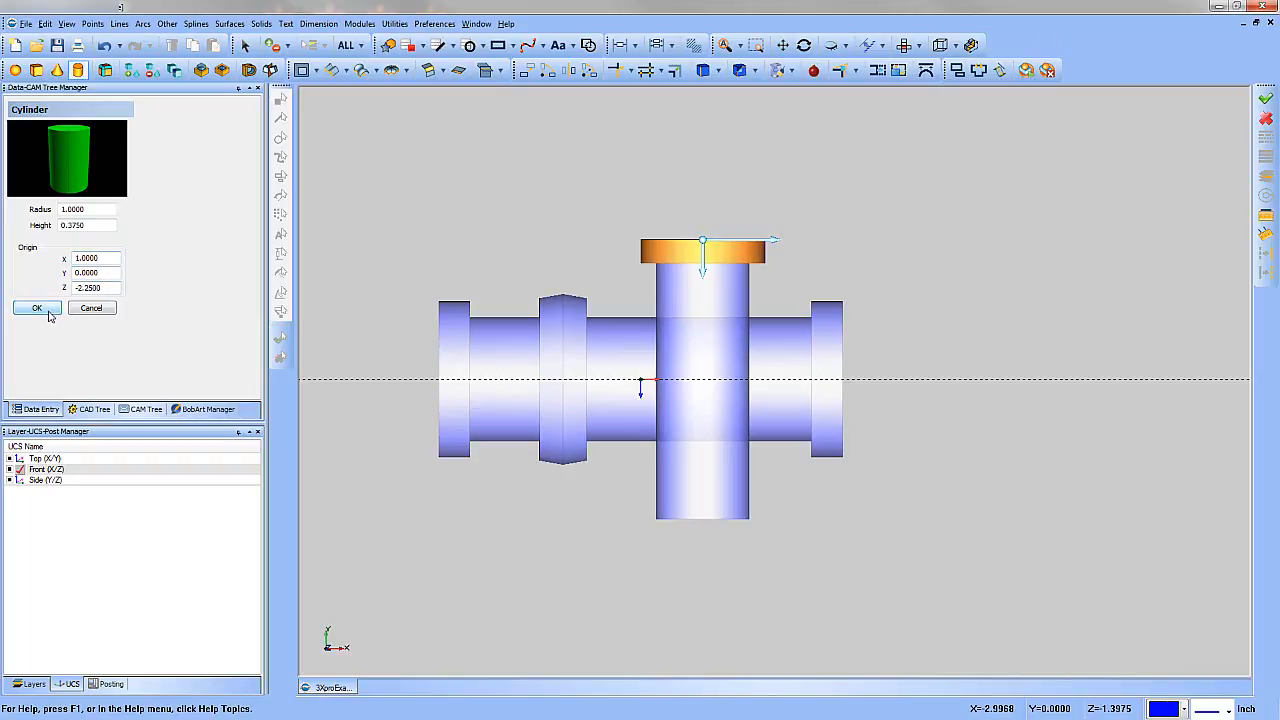
- Create a matching flange on the cross cylinder's other end with radius 1, height 0.375 and origin X 1, Y 0, Z 1.875
{"action": "left_click", "coordinate": [703, 243]}
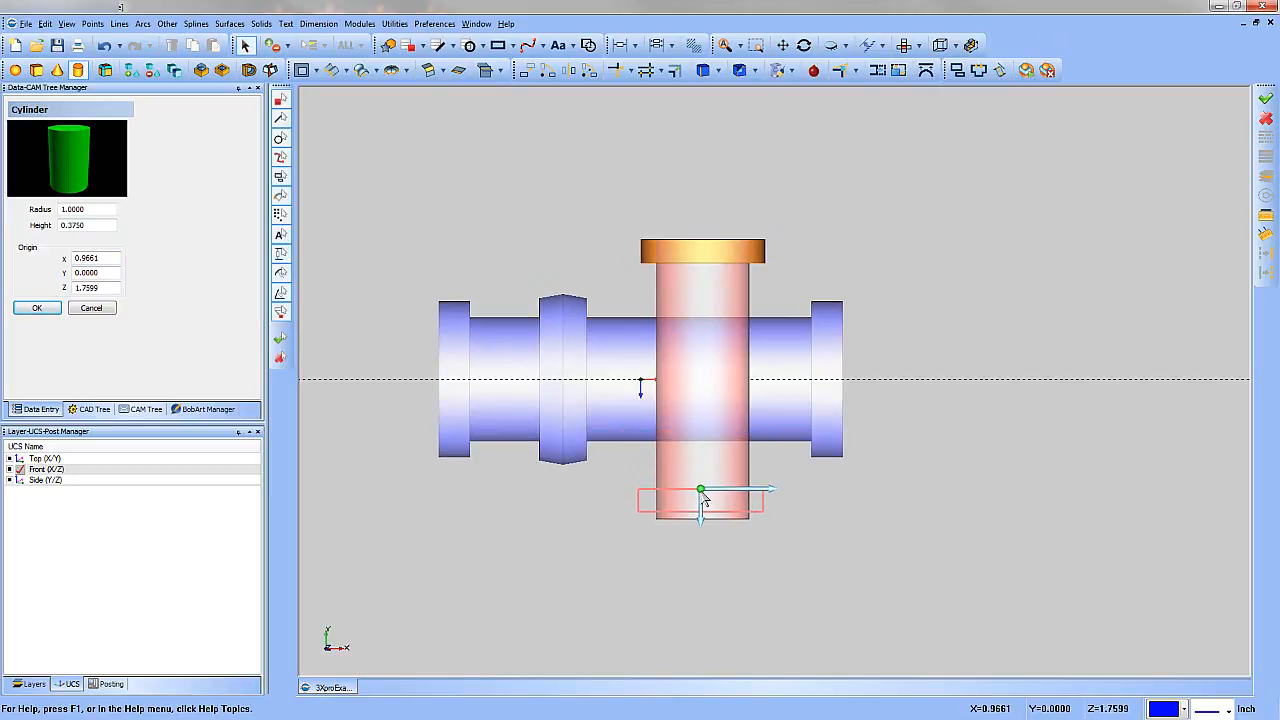
{"action": "left_click", "coordinate": [703, 505]}
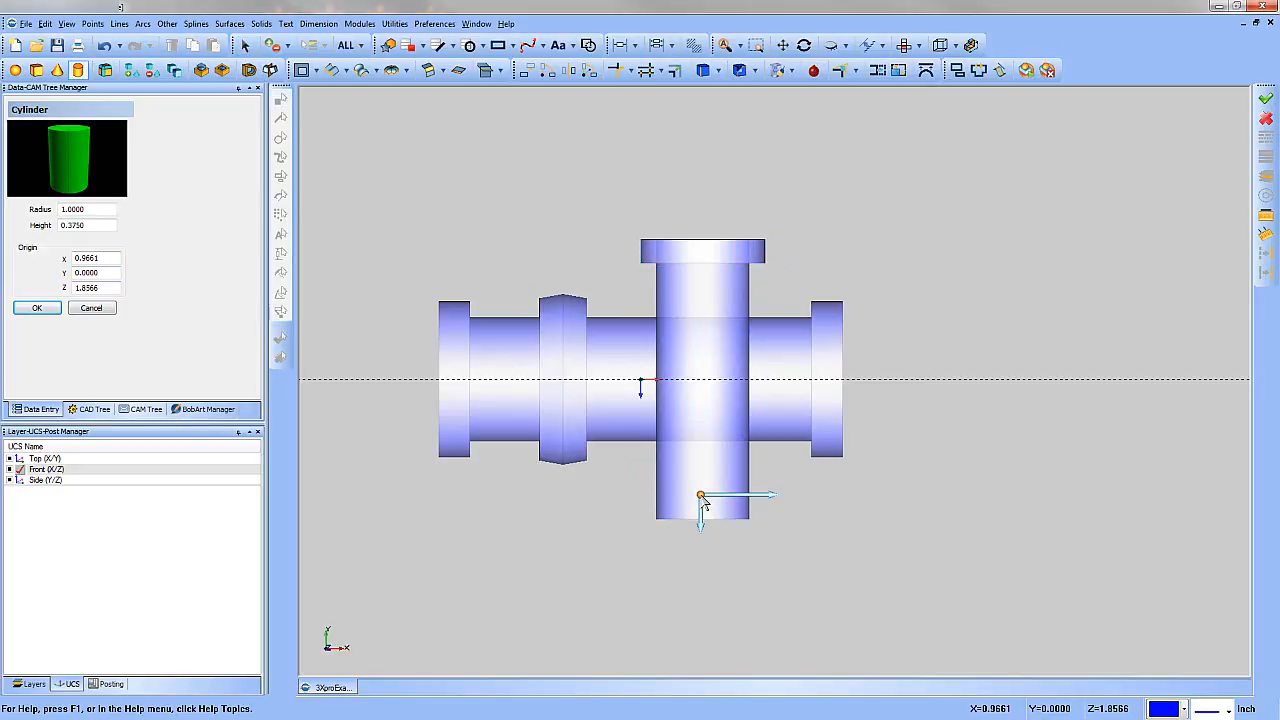
{"action": "left_click_drag", "start_coordinate": [110, 257], "coordinate": [63, 258]}
{"action": "type", "text": "1"}
{"action": "left_click", "coordinate": [107, 272]}
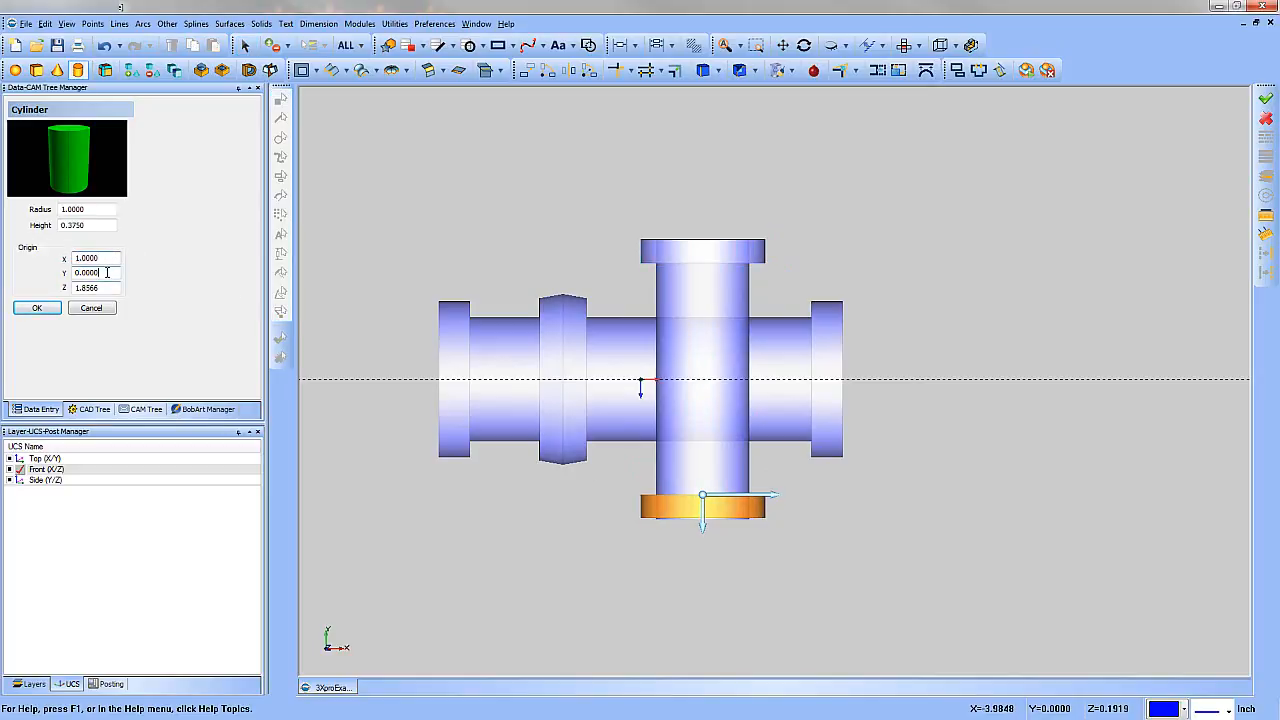
{"action": "left_click_drag", "start_coordinate": [102, 288], "coordinate": [67, 298]}
{"action": "left_click", "coordinate": [46, 308]}
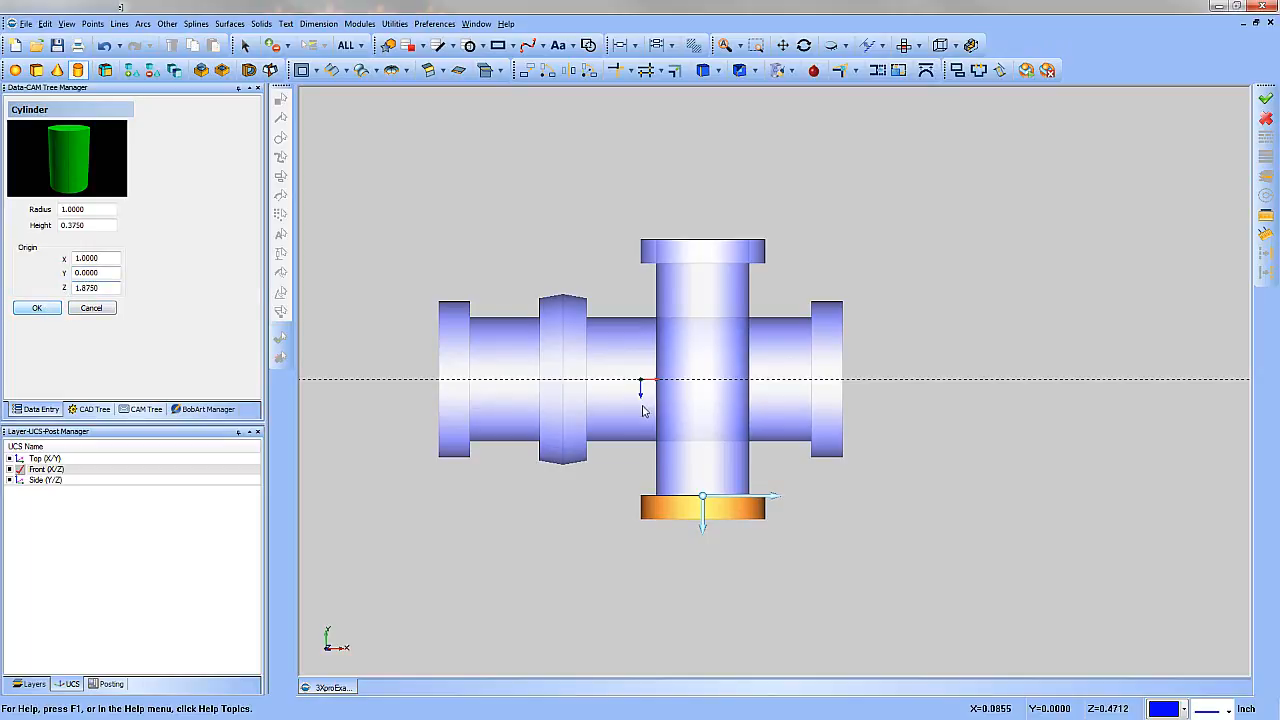
{"action": "left_click", "coordinate": [103, 308]}
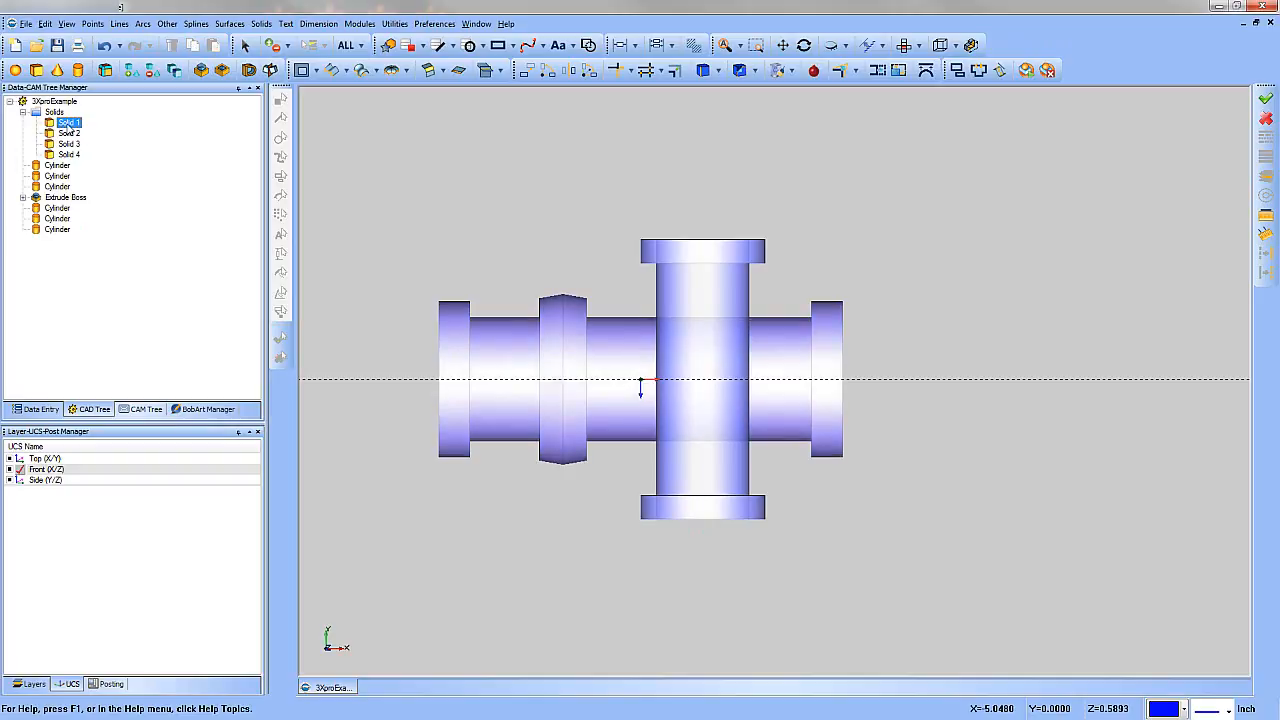
- Highlight Solid 1 through Solid 4 in turn to identify each body in the model
{"action": "left_click", "coordinate": [68, 133]}
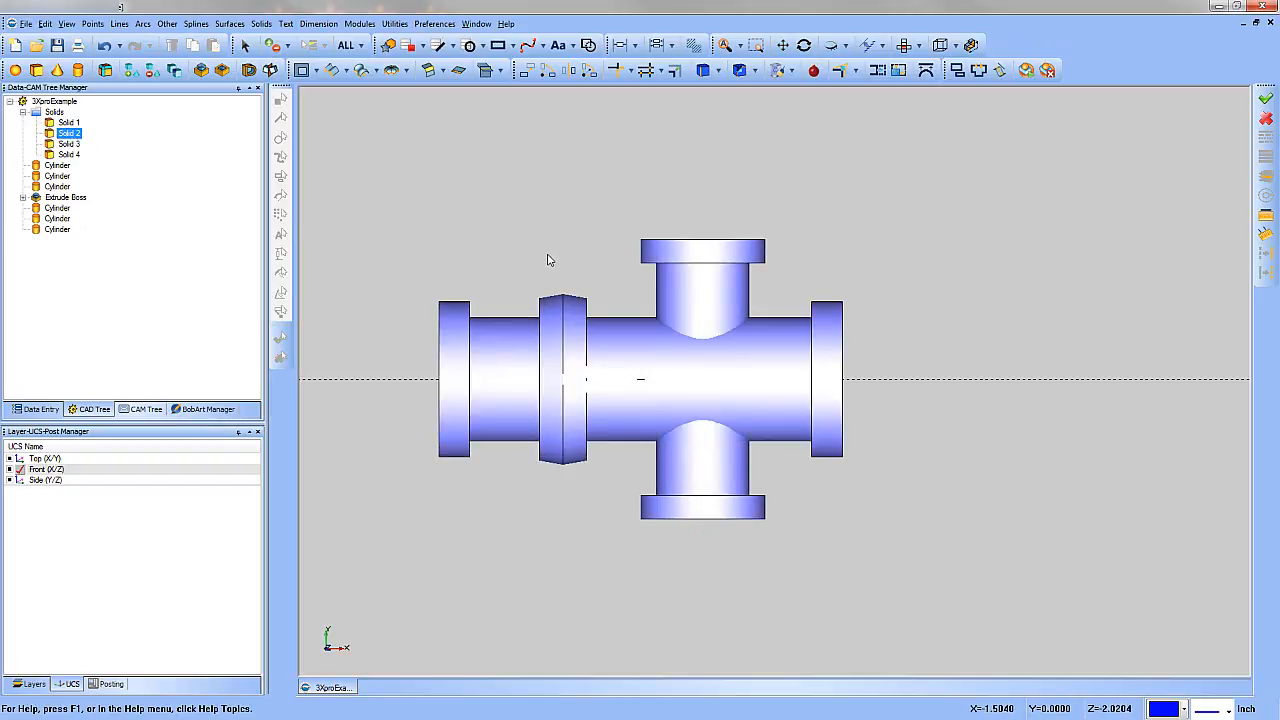
{"action": "left_click", "coordinate": [68, 122]}
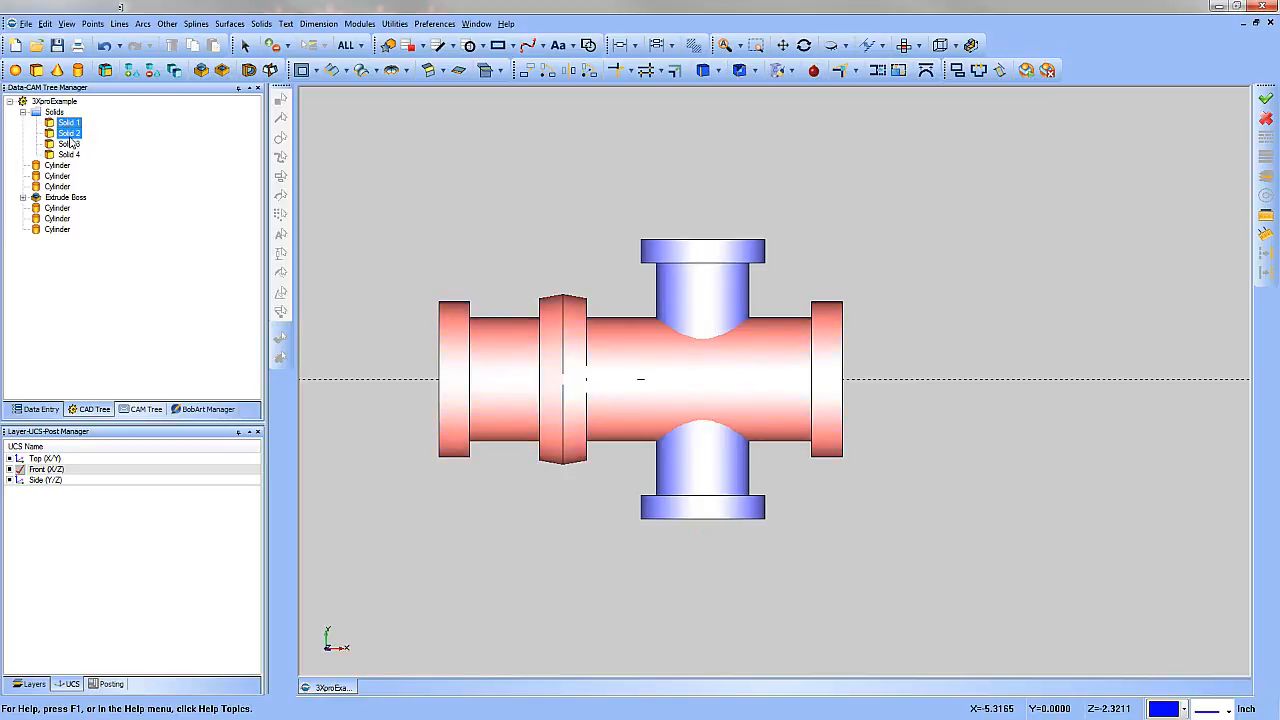
{"action": "left_click", "coordinate": [70, 144]}
{"action": "left_click", "coordinate": [72, 155]}
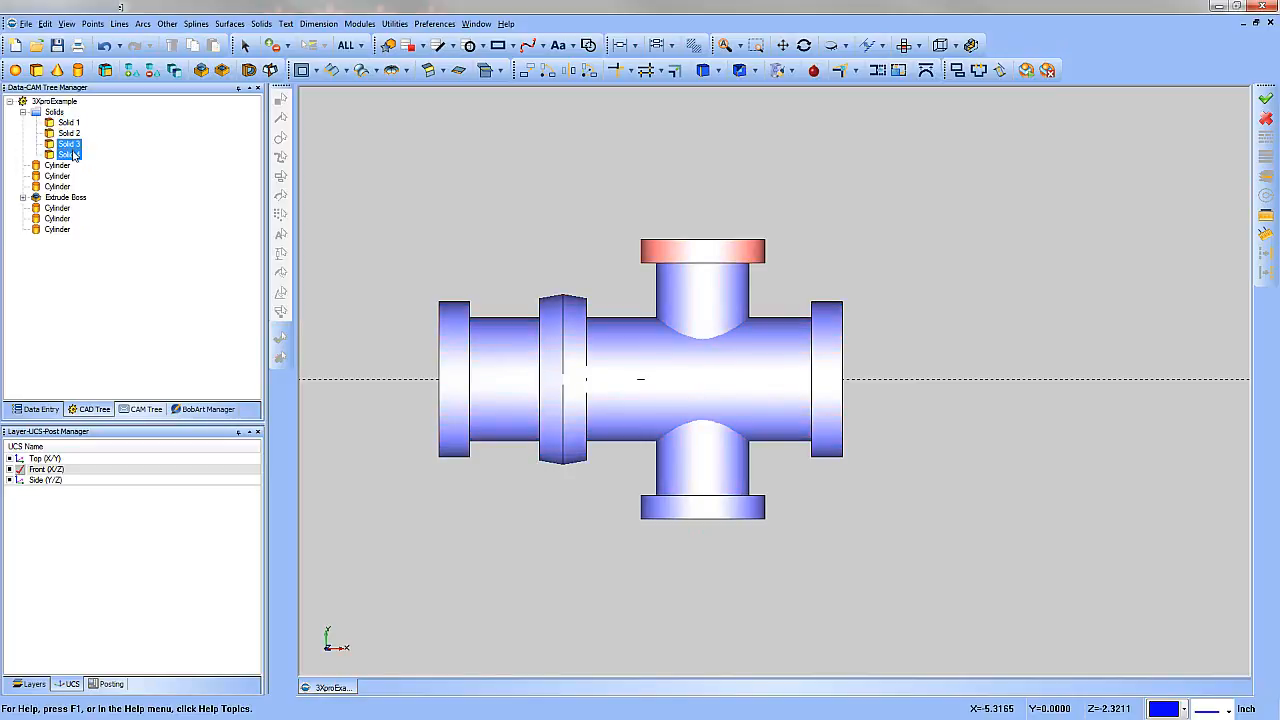
{"action": "left_click", "coordinate": [72, 155]}
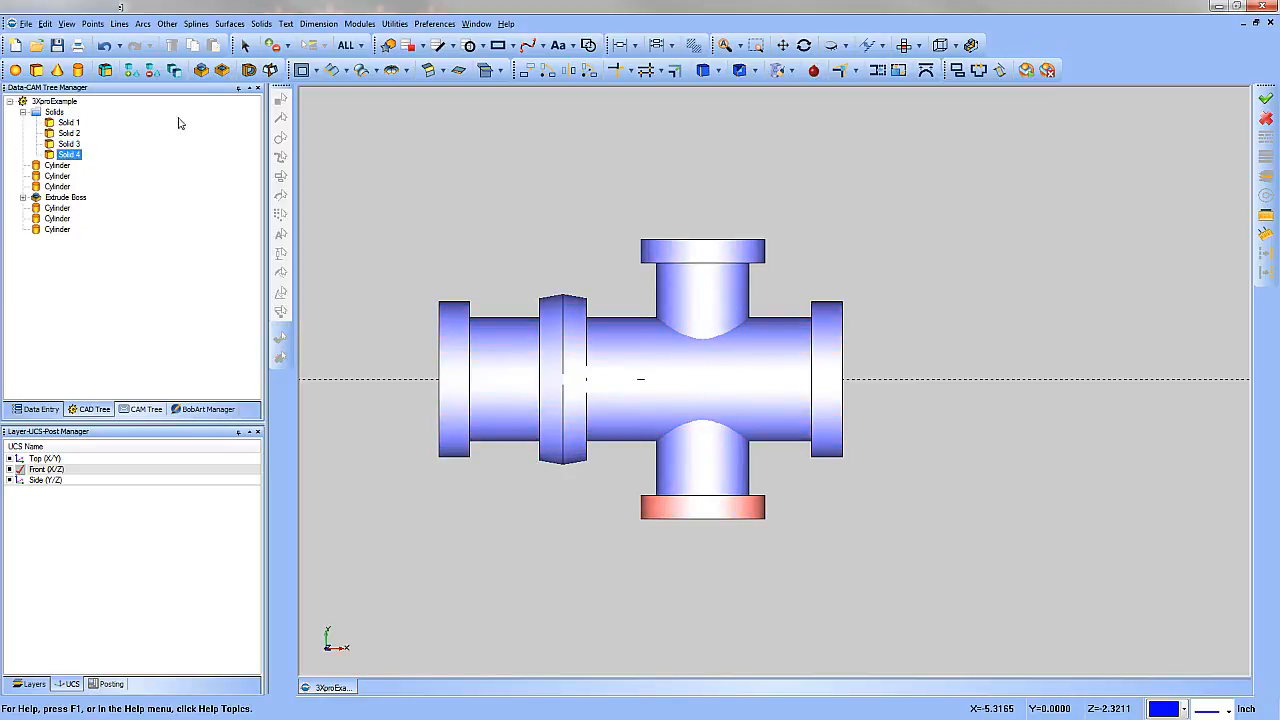
- Merge the main shaft body, the cross cylinder and both of its flanges into one solid with Boolean Add
{"action": "left_click", "coordinate": [261, 23]}
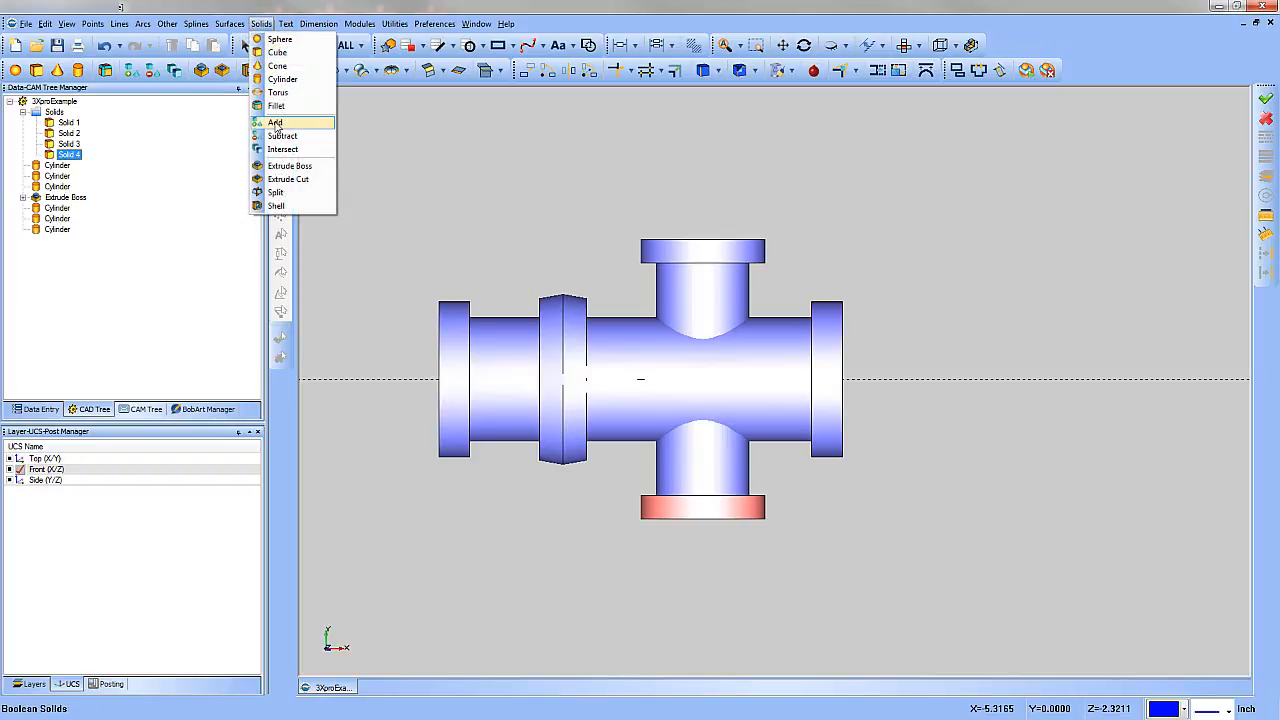
{"action": "left_click", "coordinate": [276, 124]}
{"action": "left_click", "coordinate": [482, 358]}
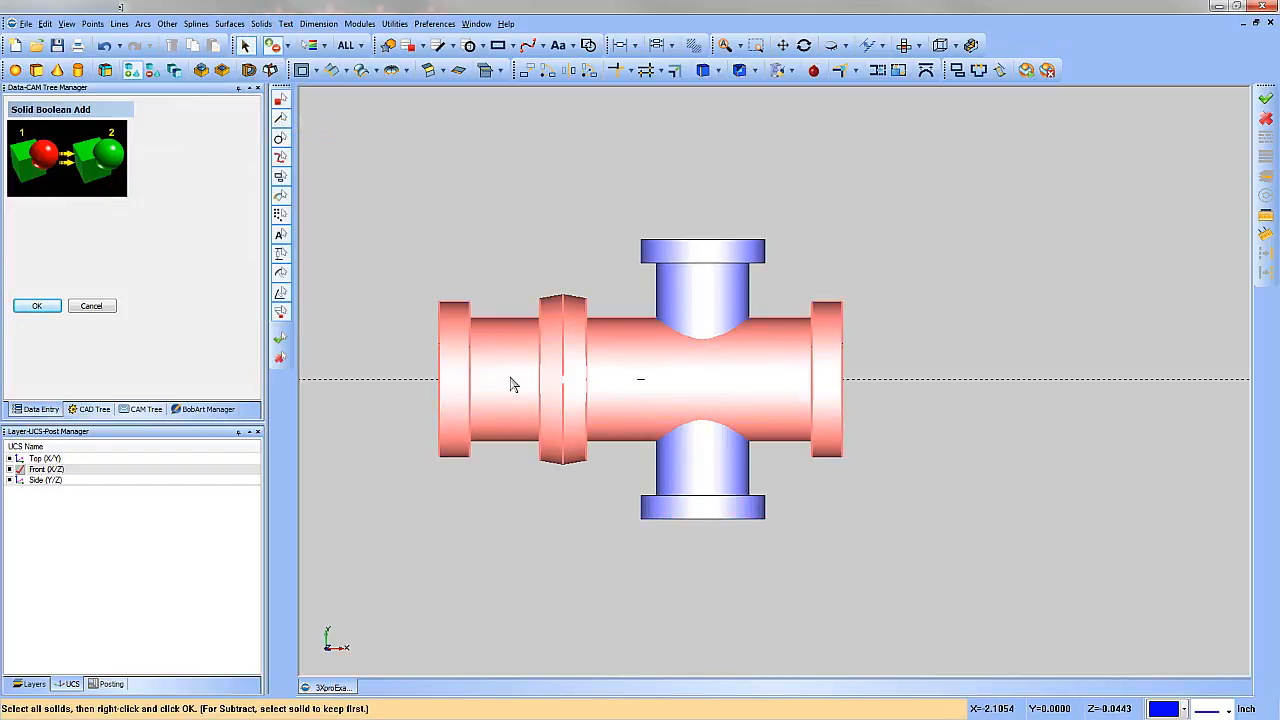
{"action": "left_click", "coordinate": [697, 262]}
{"action": "left_click", "coordinate": [698, 301]}
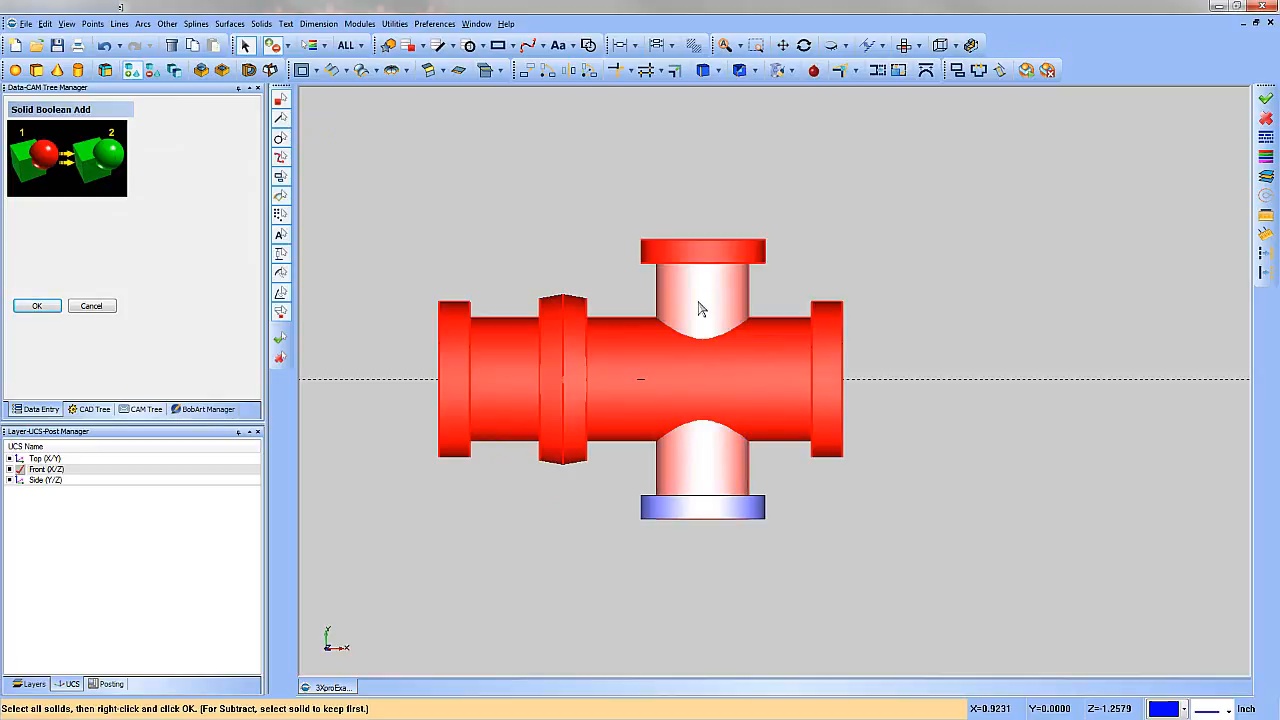
{"action": "left_click", "coordinate": [687, 521]}
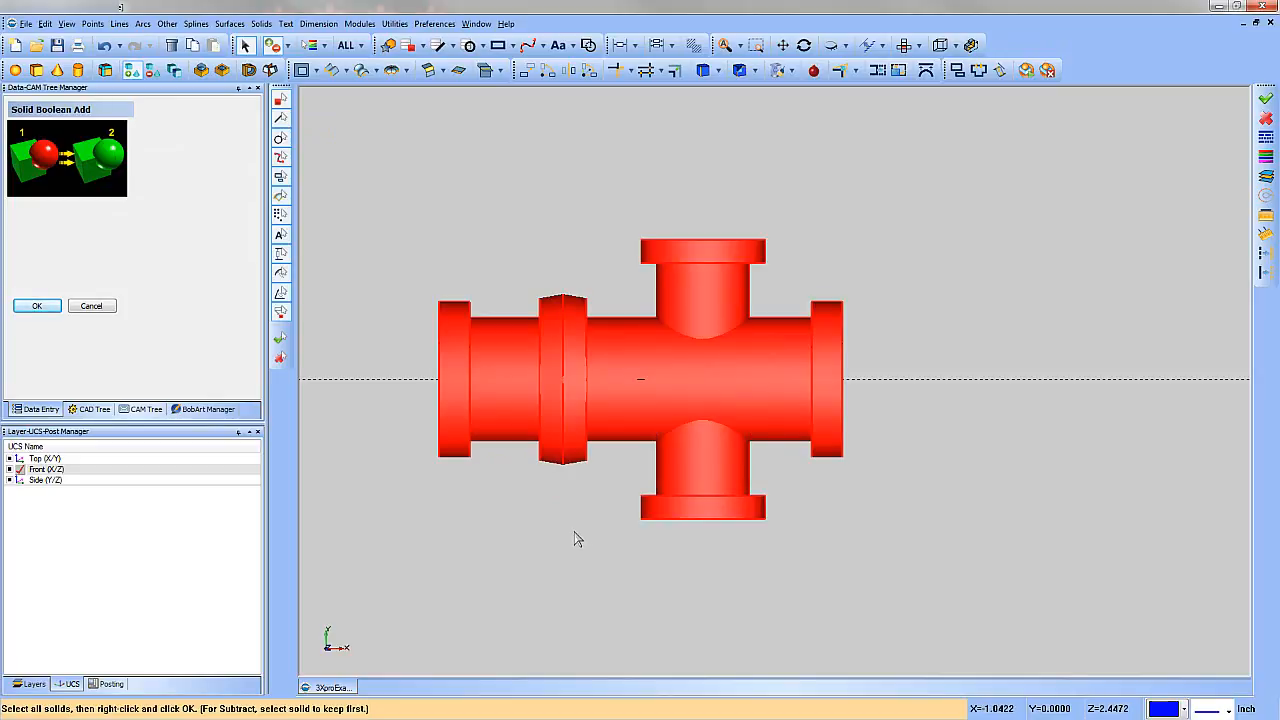
{"action": "left_click", "coordinate": [38, 307]}
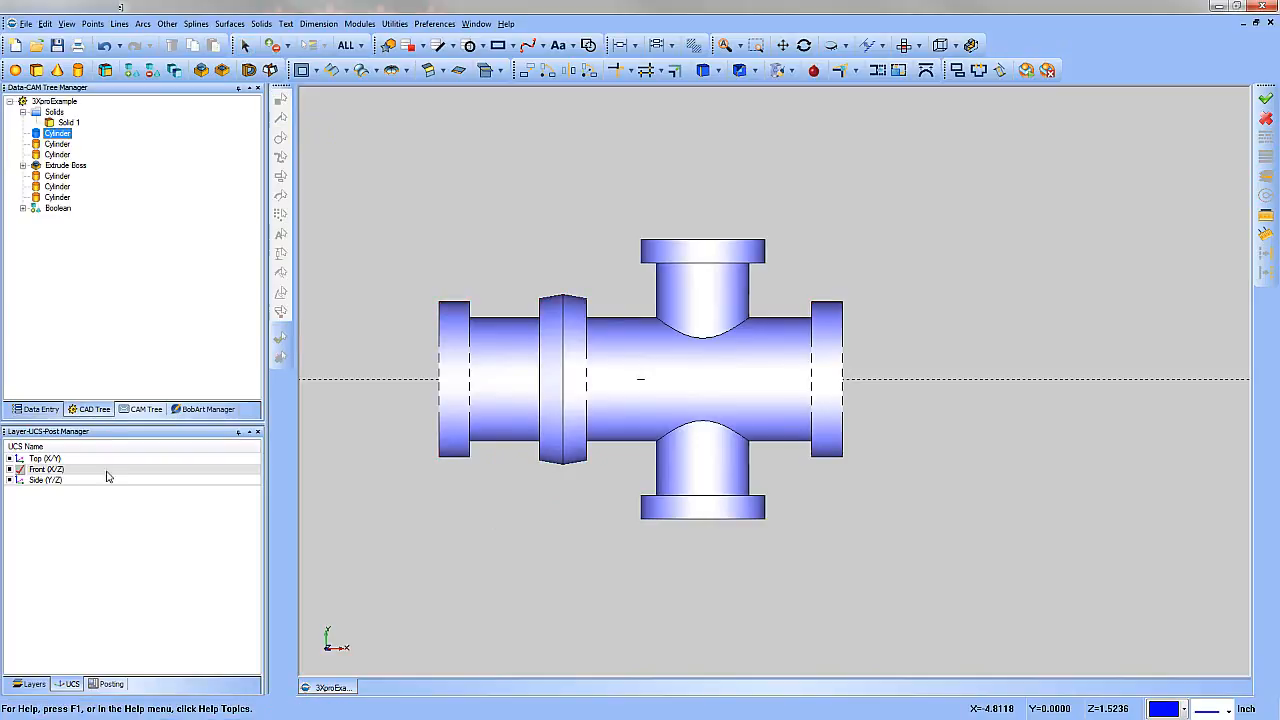
- Make the Top (X/Y) UCS current and show the merged part in an isometric view
{"action": "double_click", "coordinate": [40, 458]}
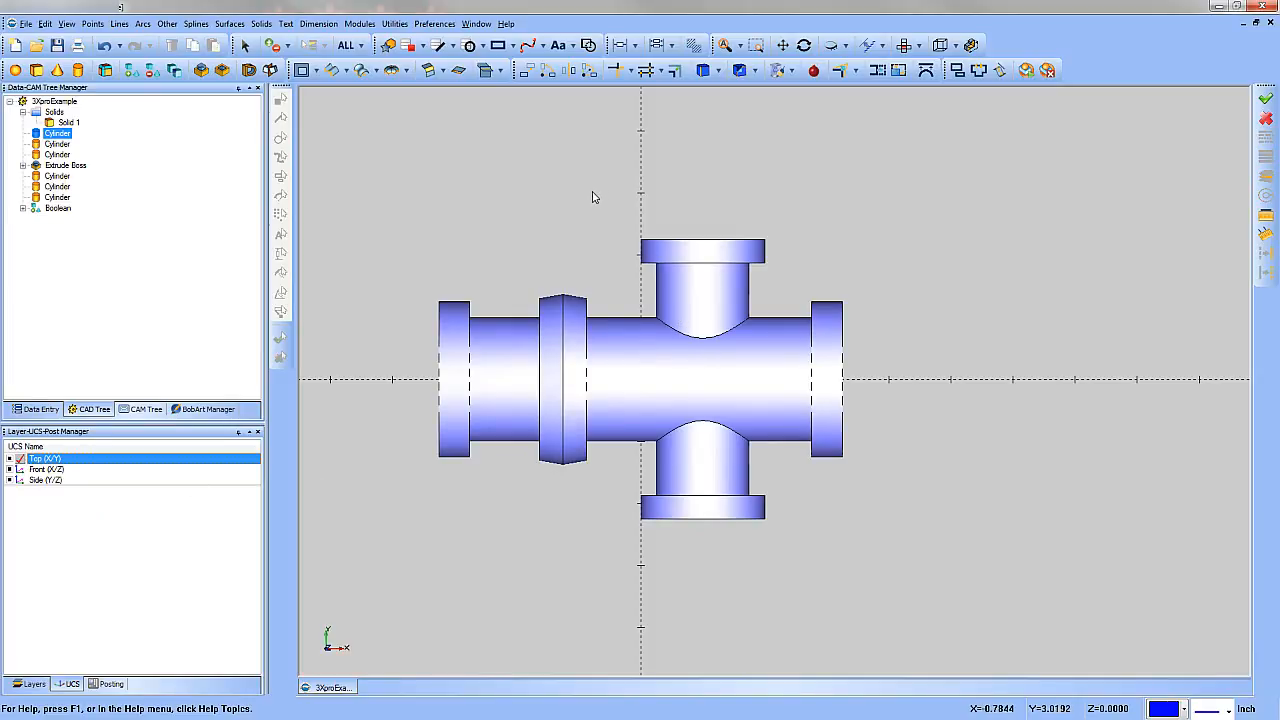
{"action": "key", "text": "Home"}
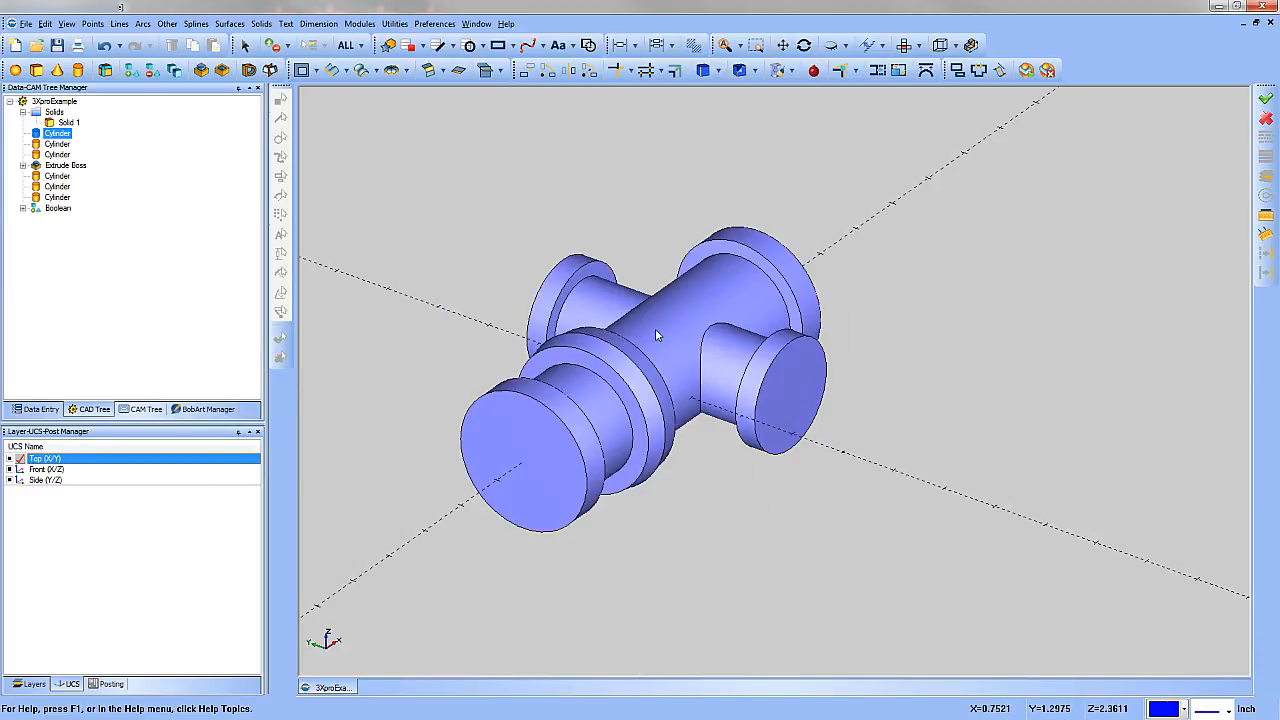
{"action": "left_click", "coordinate": [509, 348]}
{"action": "scroll", "coordinate": [509, 348], "scroll_direction": "up", "scroll_amount": 2}
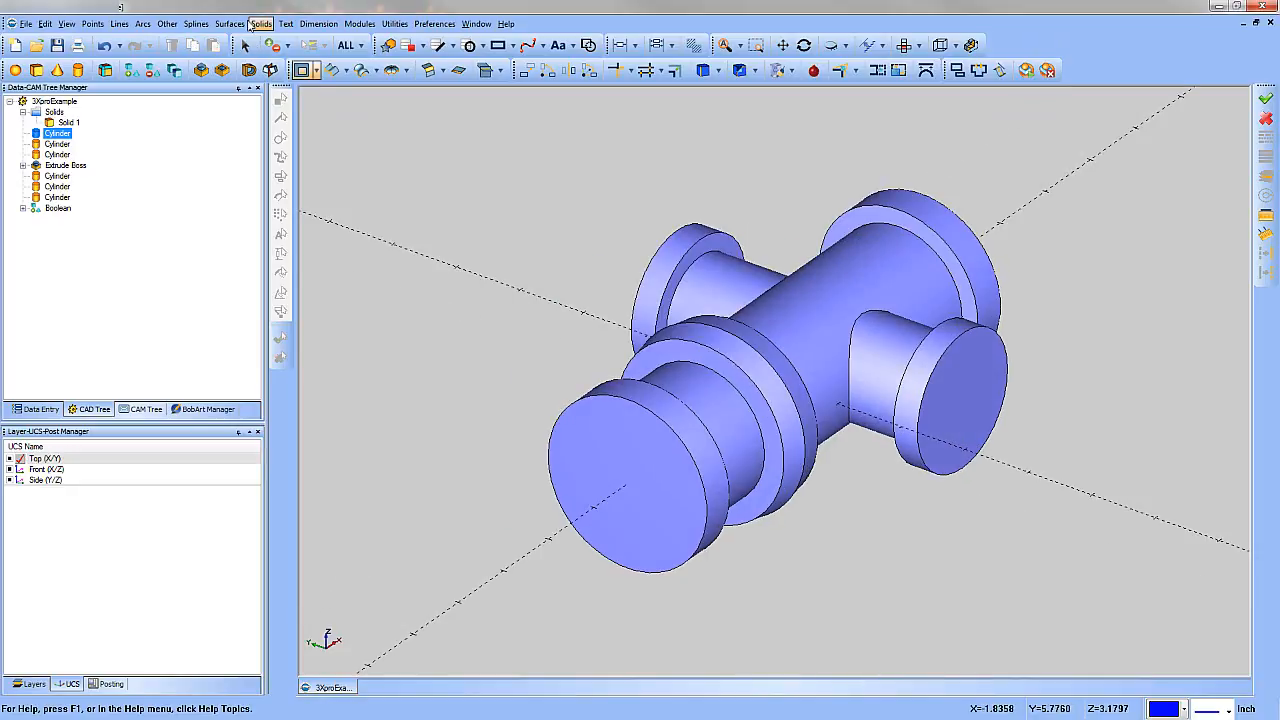
- Create a centered solid cube with length 6.5, width 4.5, height 2 and origin X 0, Y 0, Z -1
{"action": "left_click", "coordinate": [261, 24]}
{"action": "left_click", "coordinate": [278, 52]}
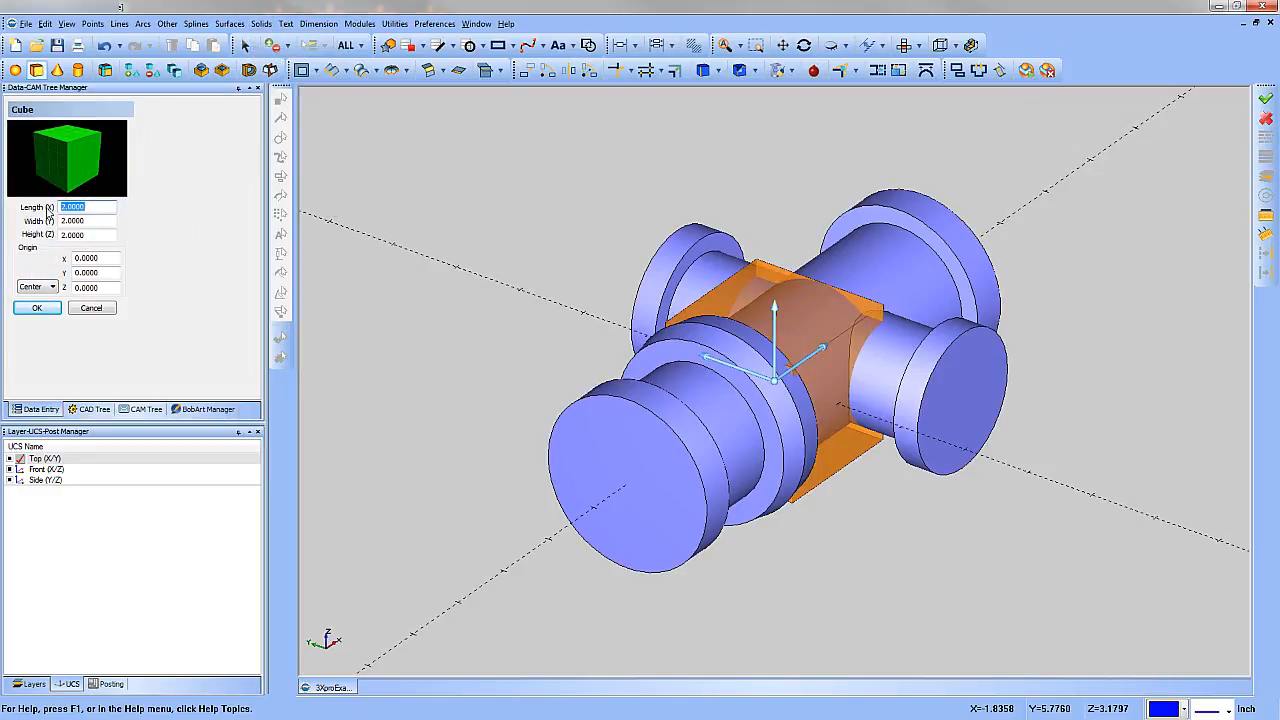
{"action": "type", "text": "6.5"}
{"action": "key", "text": "Tab"}
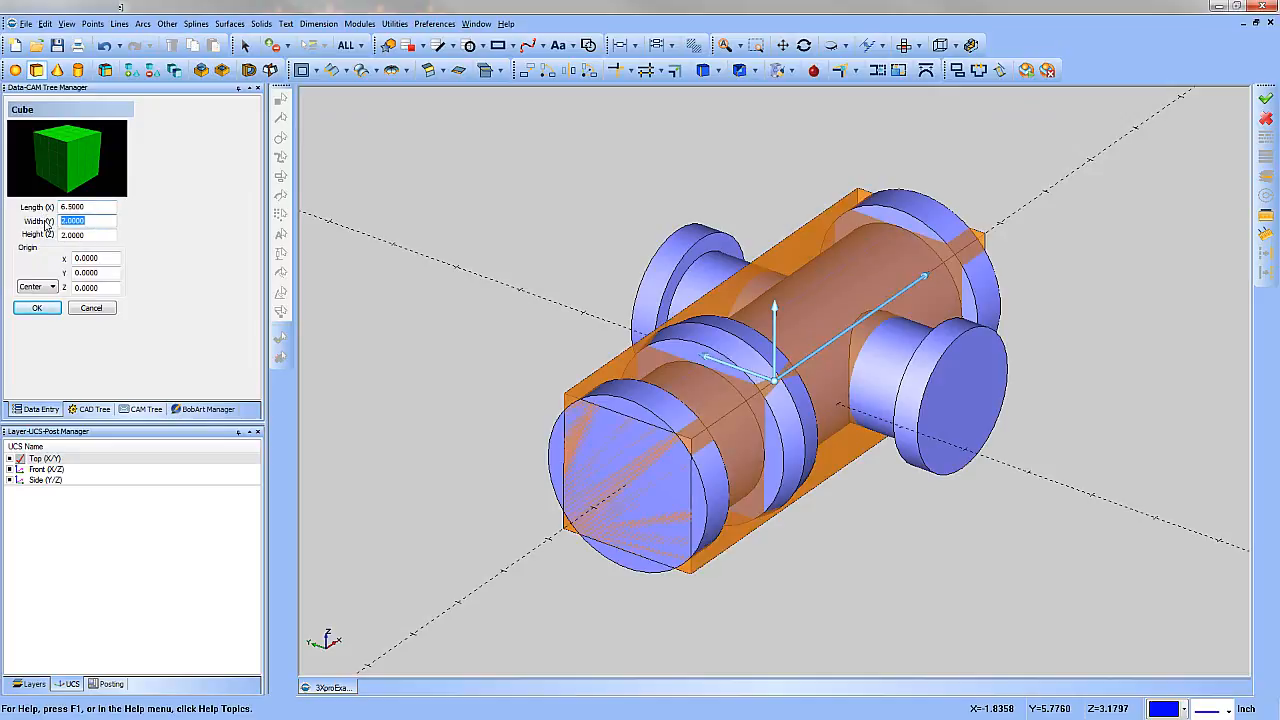
{"action": "type", "text": "4.5"}
{"action": "key", "text": "Tab"}
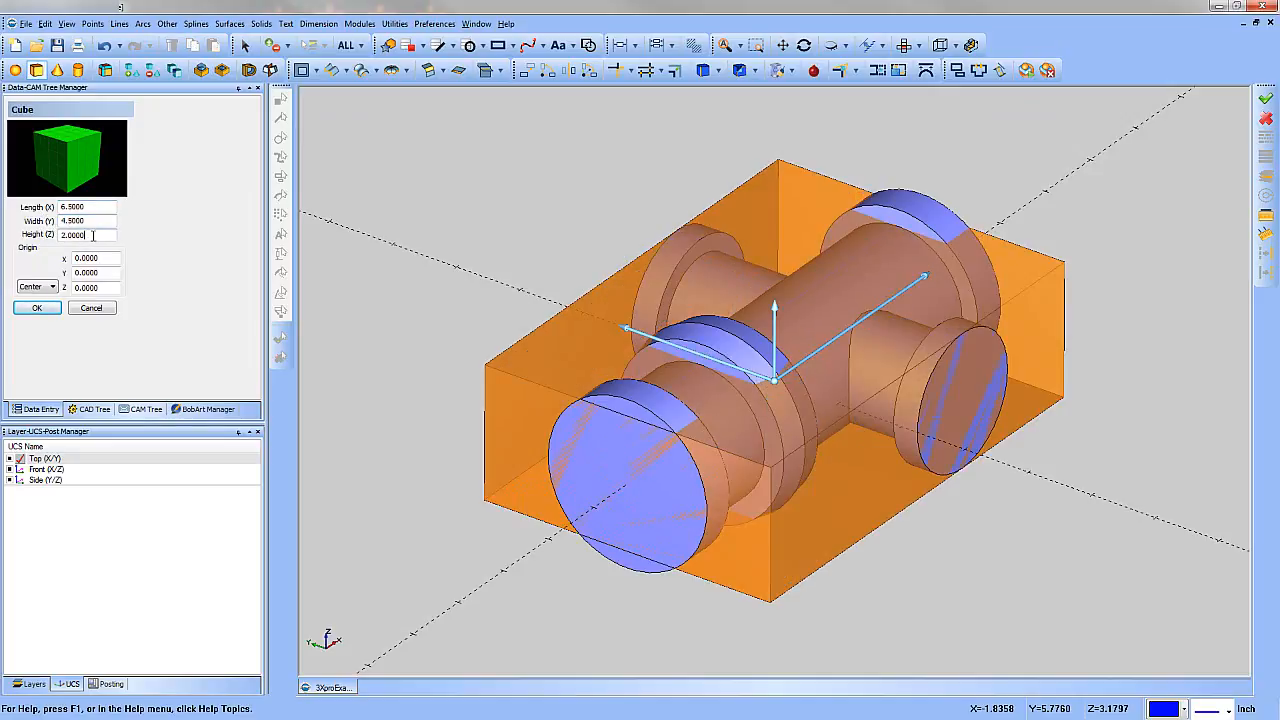
{"action": "double_click", "coordinate": [102, 287]}
{"action": "type", "text": "-1"}
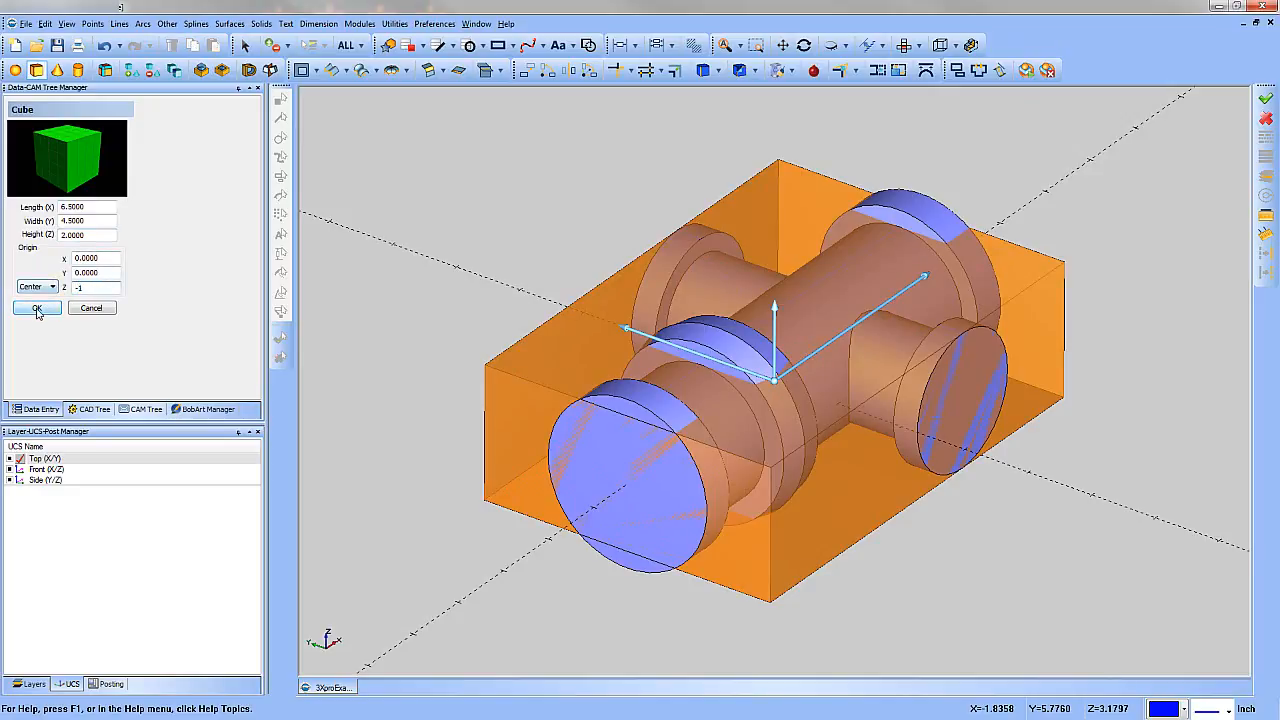
{"action": "left_click", "coordinate": [52, 307]}
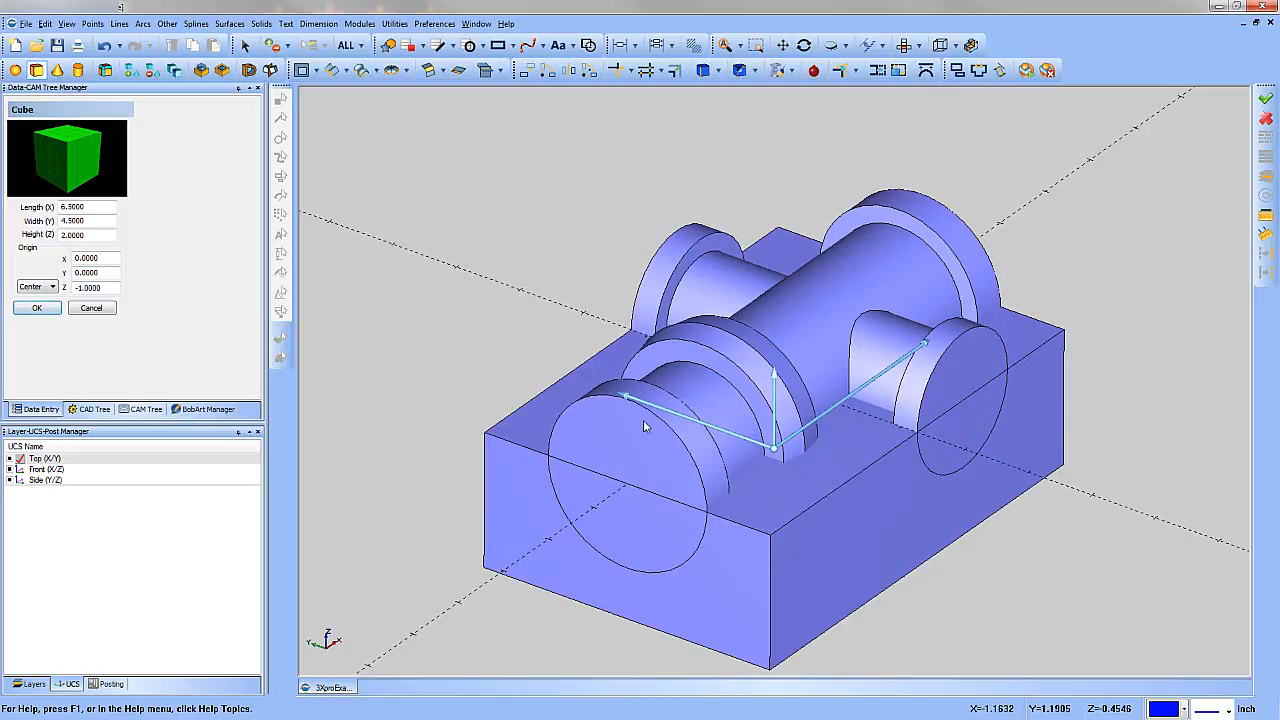
{"action": "left_click", "coordinate": [99, 307]}
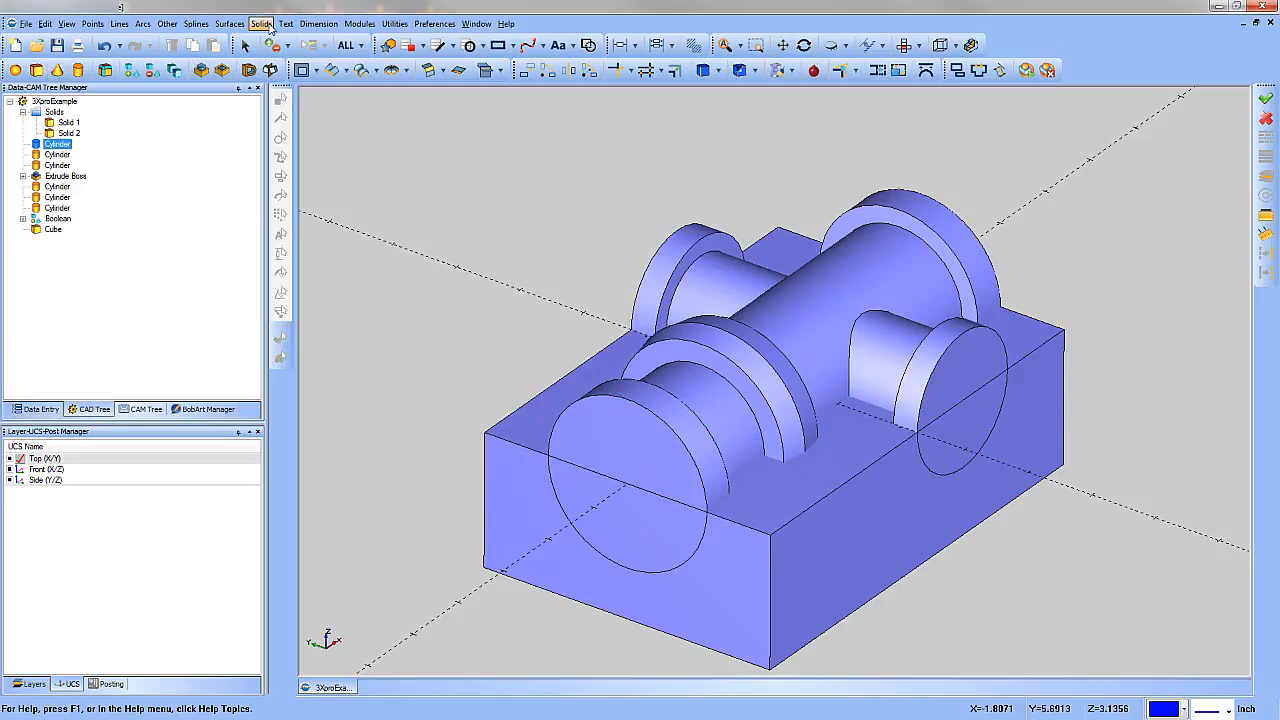
- Subtract the merged flanged part from the block with Boolean Subtract, keeping the block
{"action": "left_click", "coordinate": [261, 23]}
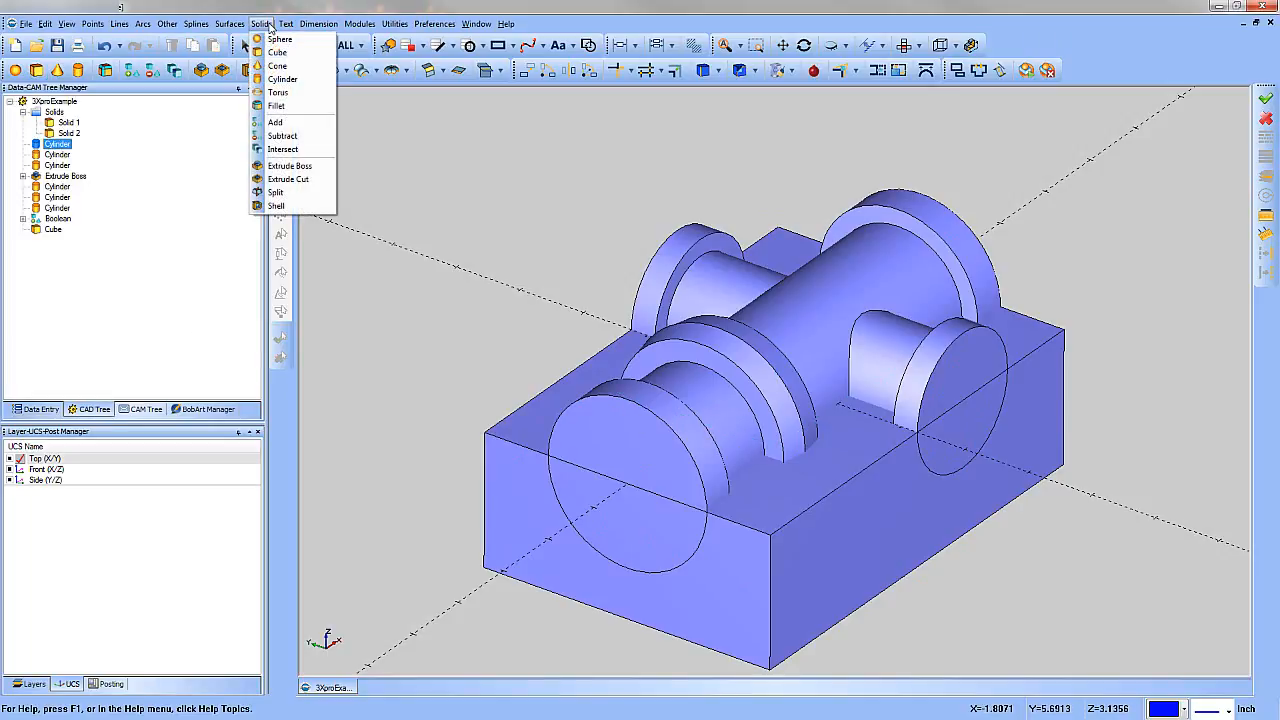
{"action": "left_click", "coordinate": [284, 136]}
{"action": "left_click", "coordinate": [506, 469]}
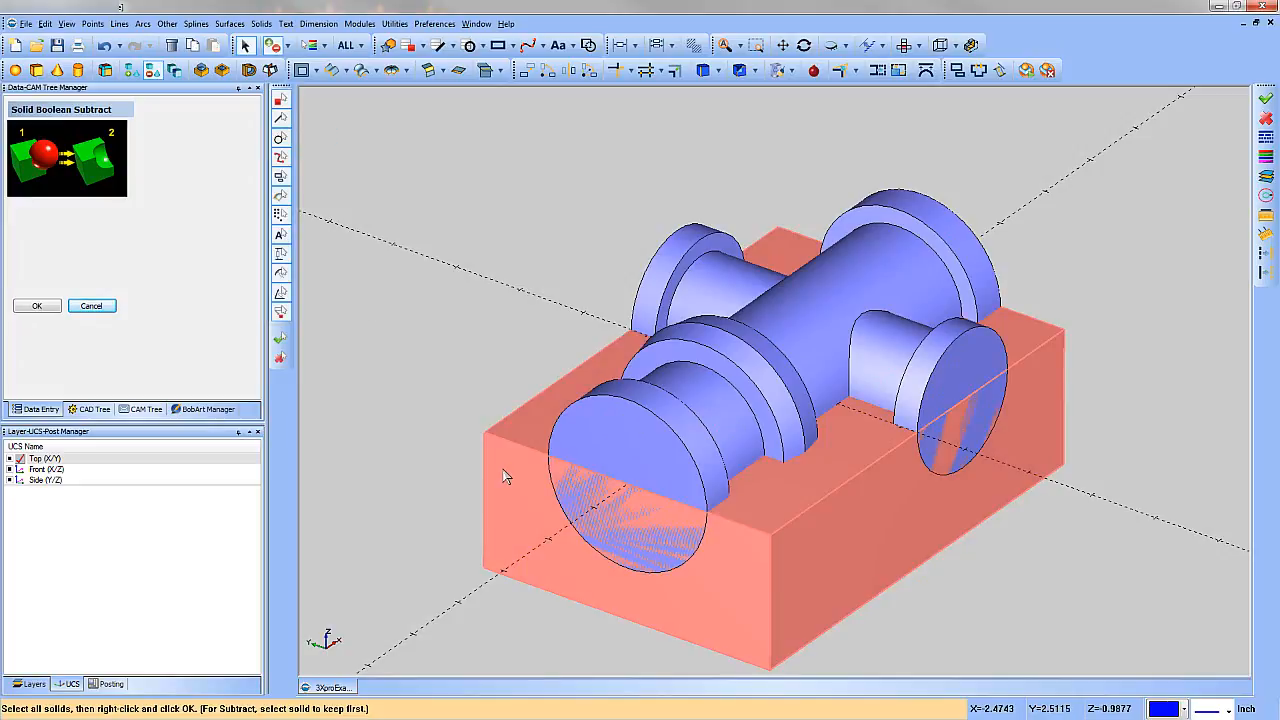
{"action": "left_click", "coordinate": [715, 367]}
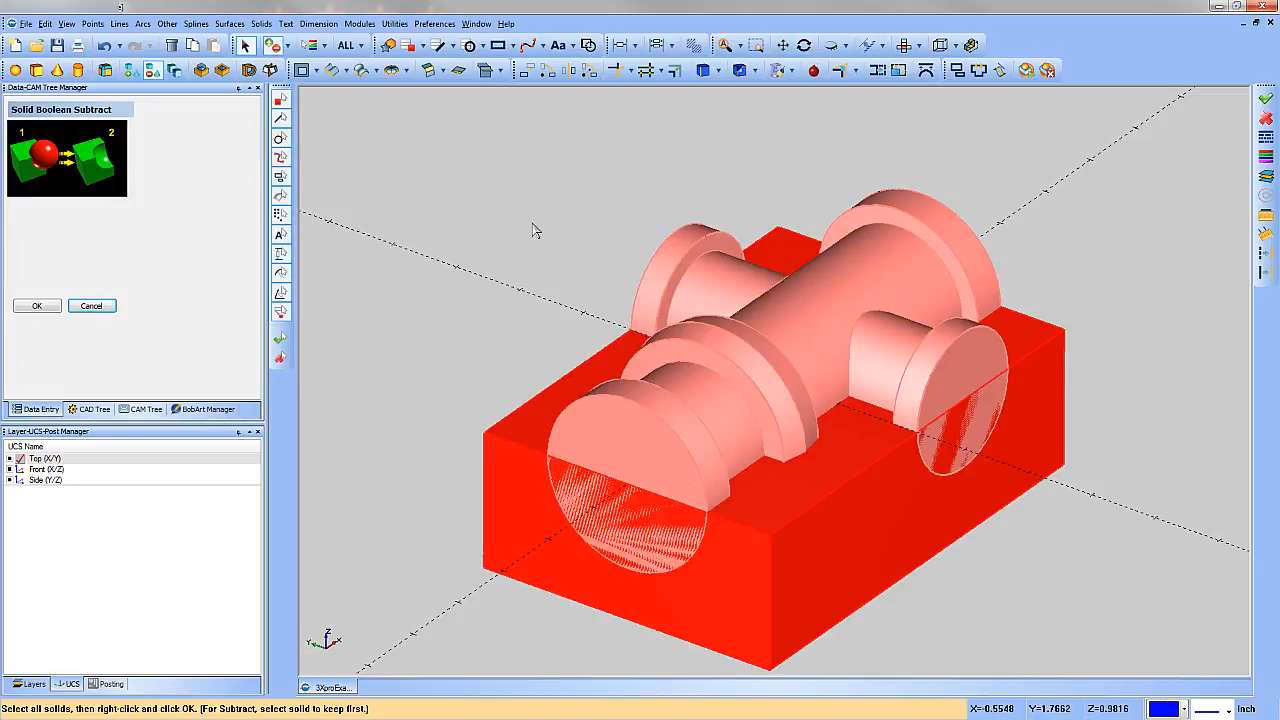
{"action": "right_click", "coordinate": [532, 224]}
{"action": "left_click", "coordinate": [37, 306]}
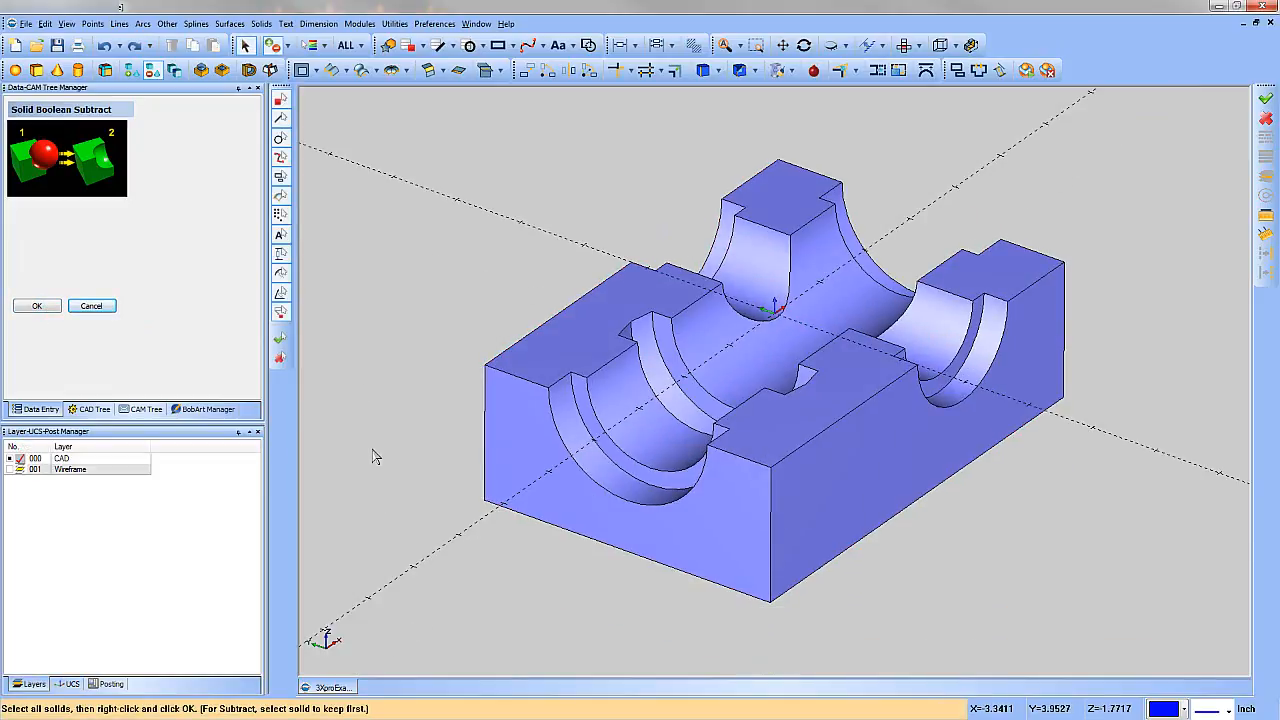
{"action": "left_click", "coordinate": [92, 306]}
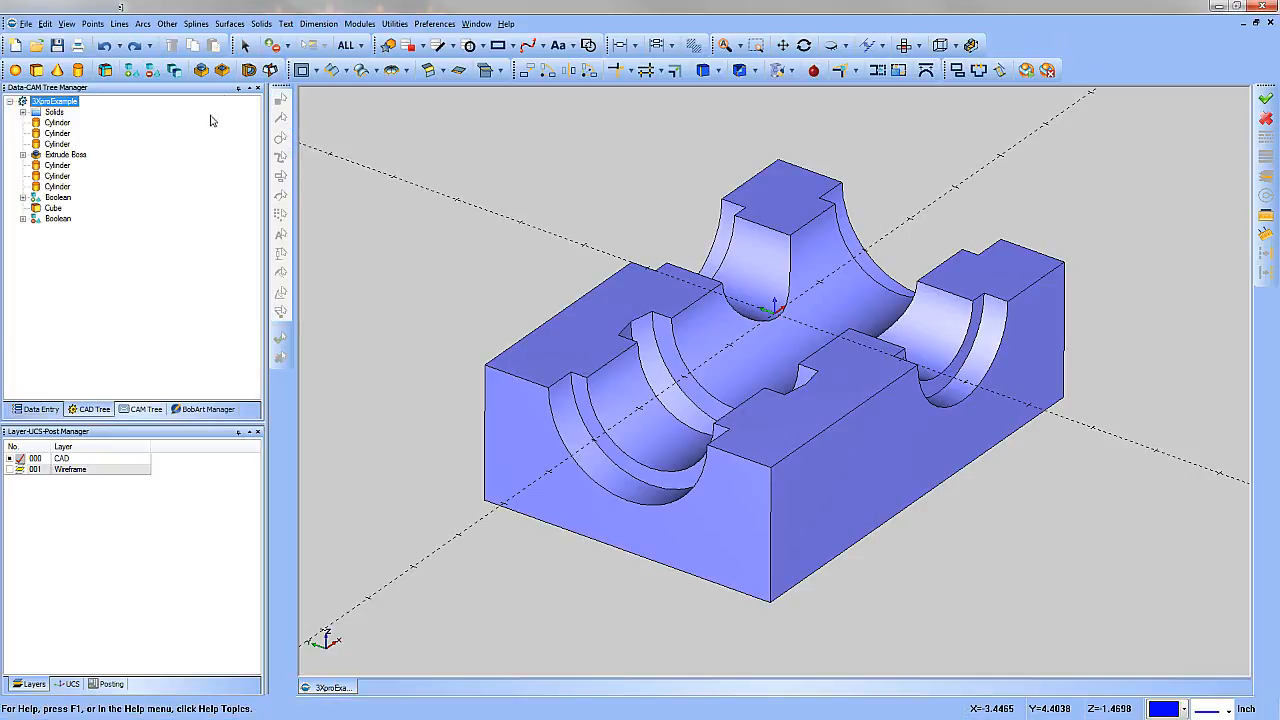
- Start a constant solid fillet with radius 0.25, selecting the collar groove's middle edge and both edges where the cross bore meets the main bore
{"action": "left_click", "coordinate": [261, 23]}
{"action": "left_click", "coordinate": [285, 100]}
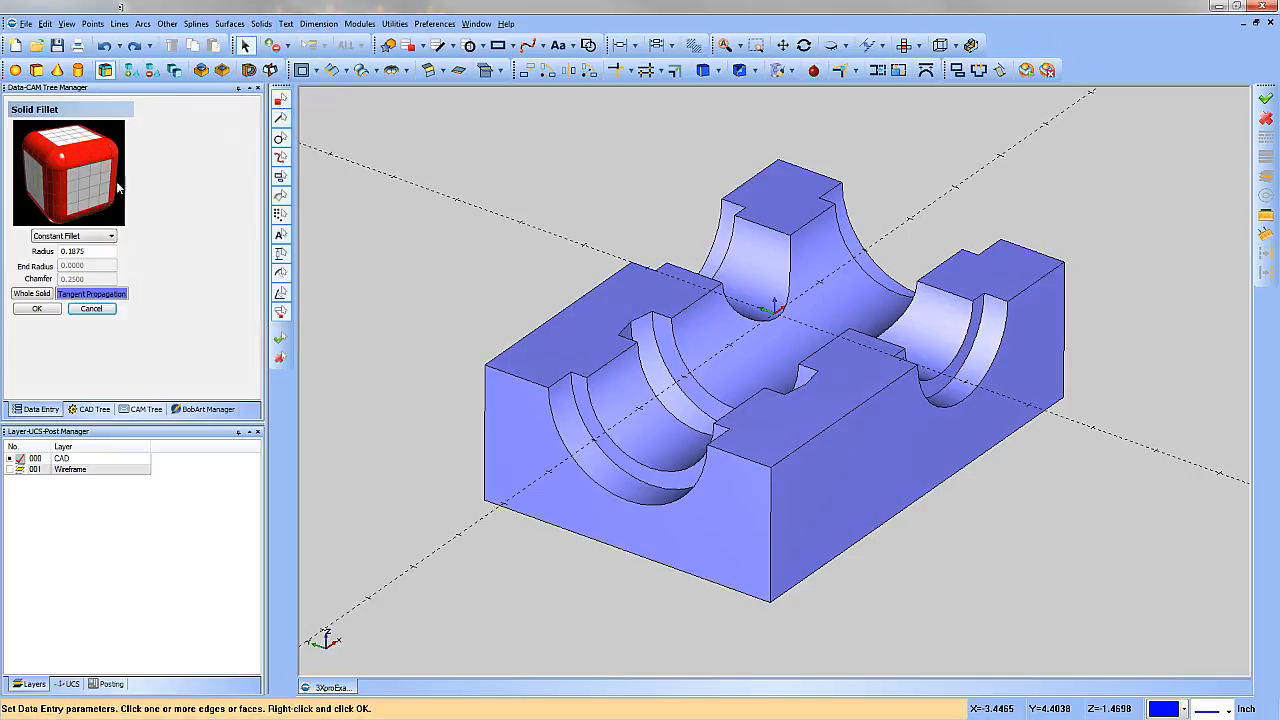
{"action": "left_click_drag", "start_coordinate": [95, 250], "coordinate": [40, 259]}
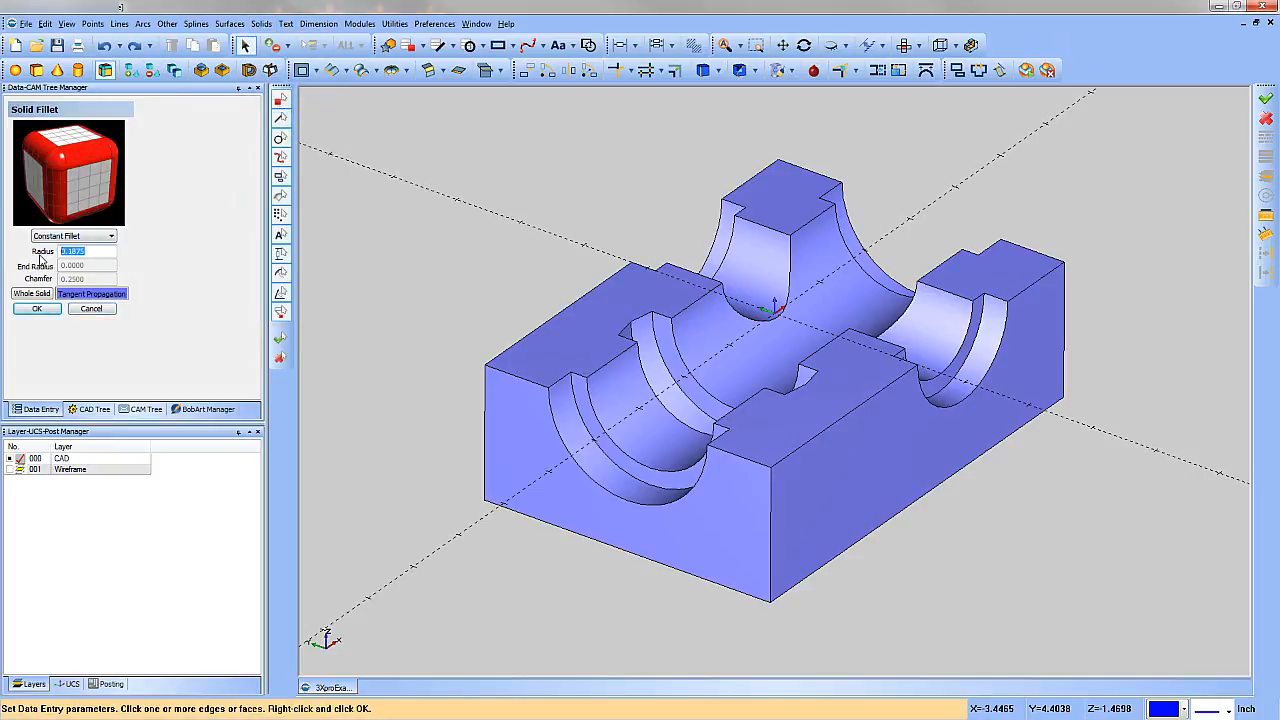
{"action": "type", "text": ".25"}
{"action": "key", "text": "Return"}
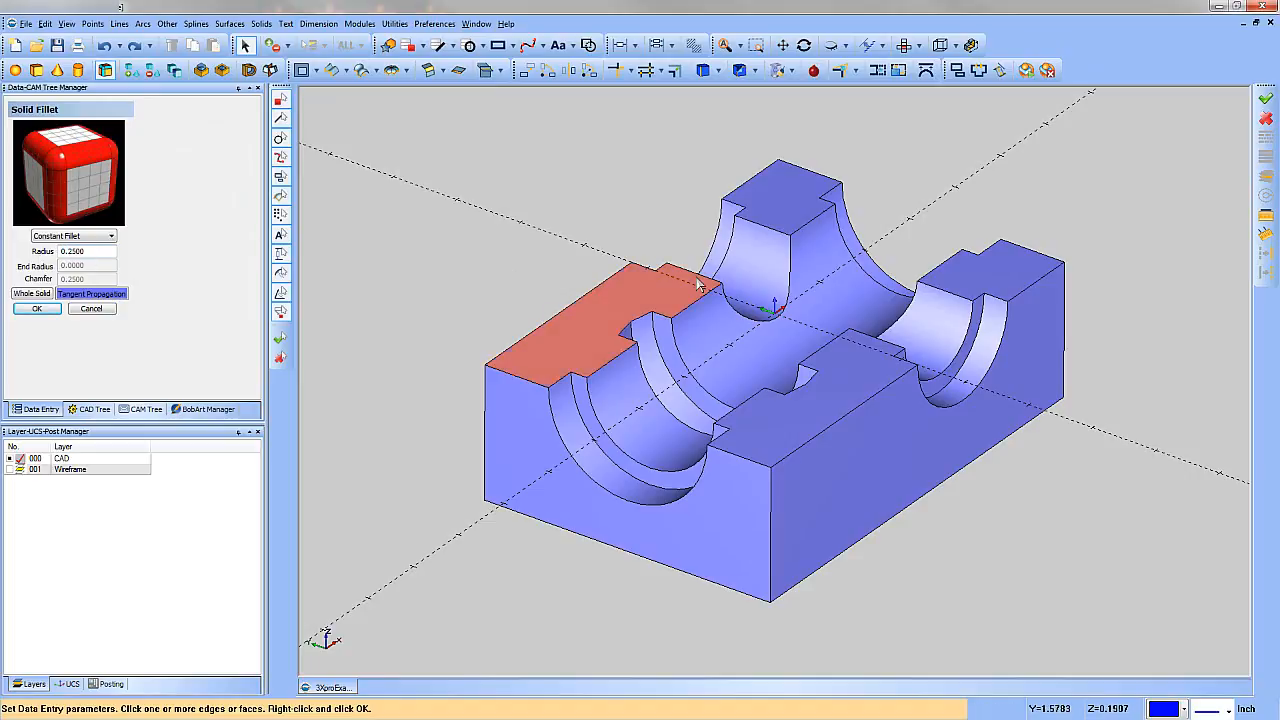
{"action": "middle_click_drag", "start_coordinate": [769, 434], "coordinate": [742, 500]}
{"action": "left_click", "coordinate": [672, 426]}
{"action": "middle_click_drag", "start_coordinate": [766, 442], "coordinate": [758, 474]}
{"action": "left_click", "coordinate": [736, 478]}
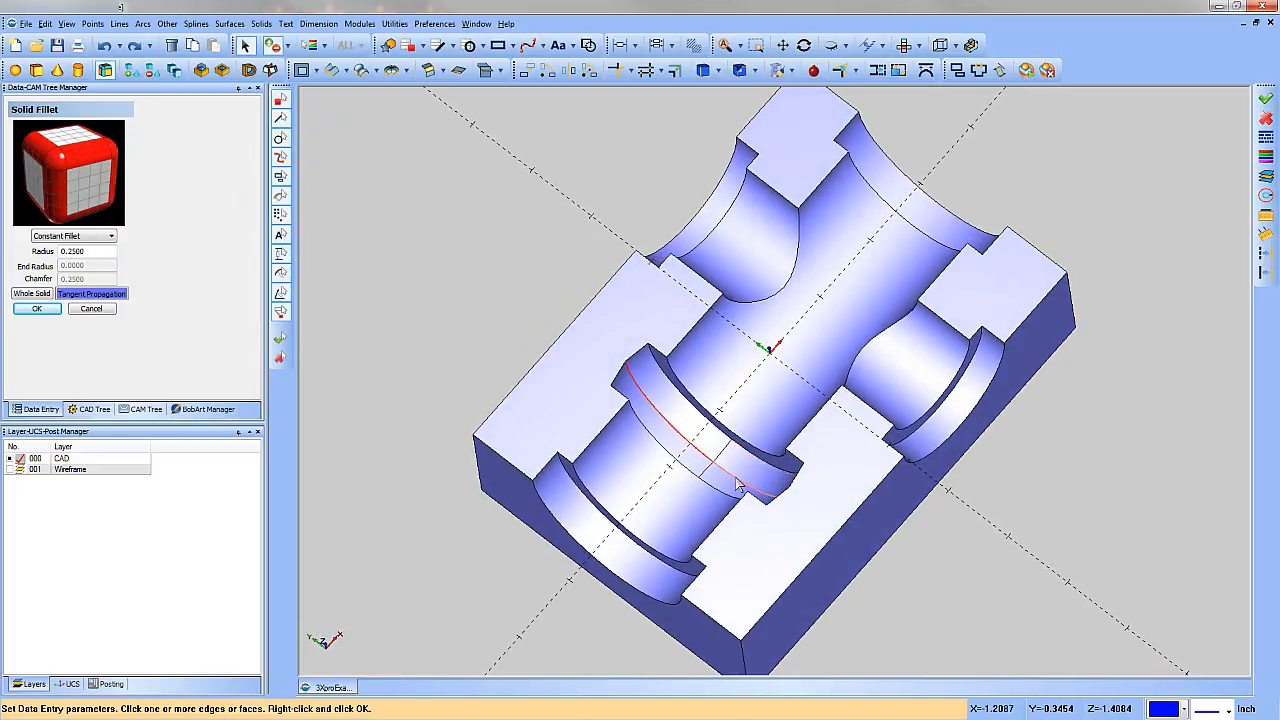
{"action": "left_click", "coordinate": [765, 302]}
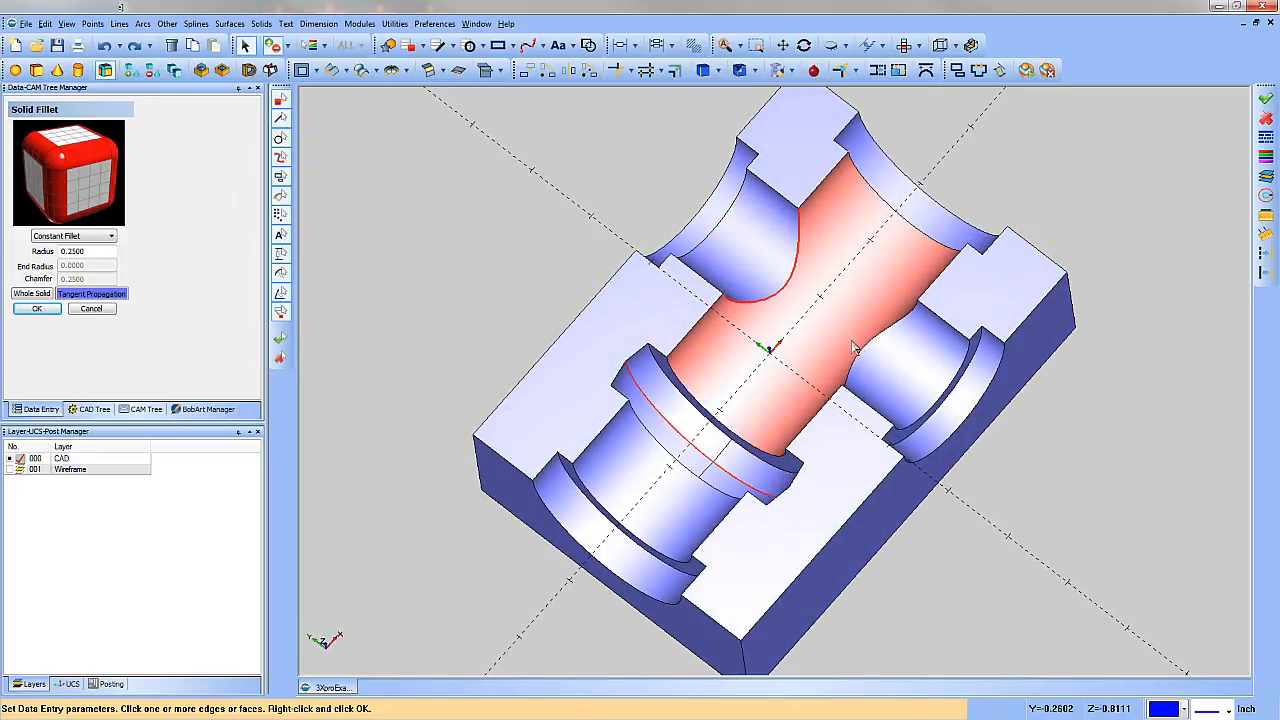
{"action": "left_click", "coordinate": [861, 348]}
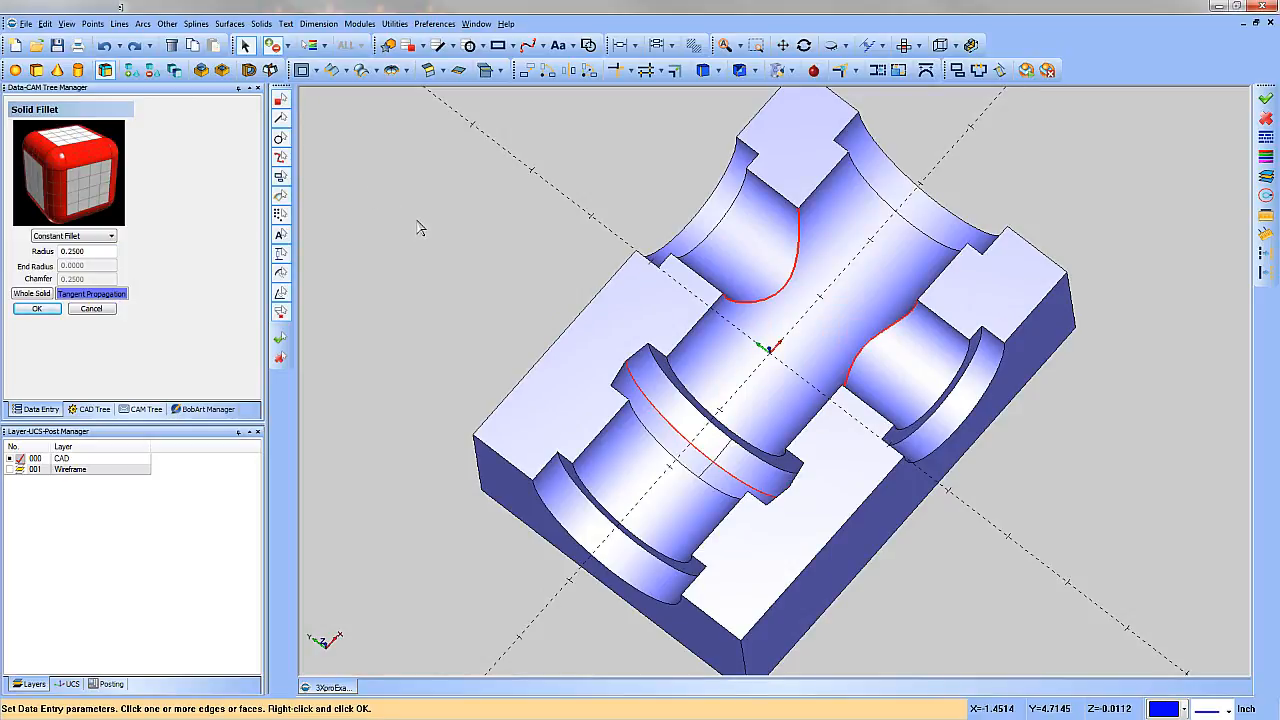
- Set the fillet radius to 3/16, add the collar groove's side edges and the flange recess edges, and apply the fillet
{"action": "left_click_drag", "start_coordinate": [88, 251], "coordinate": [61, 253]}
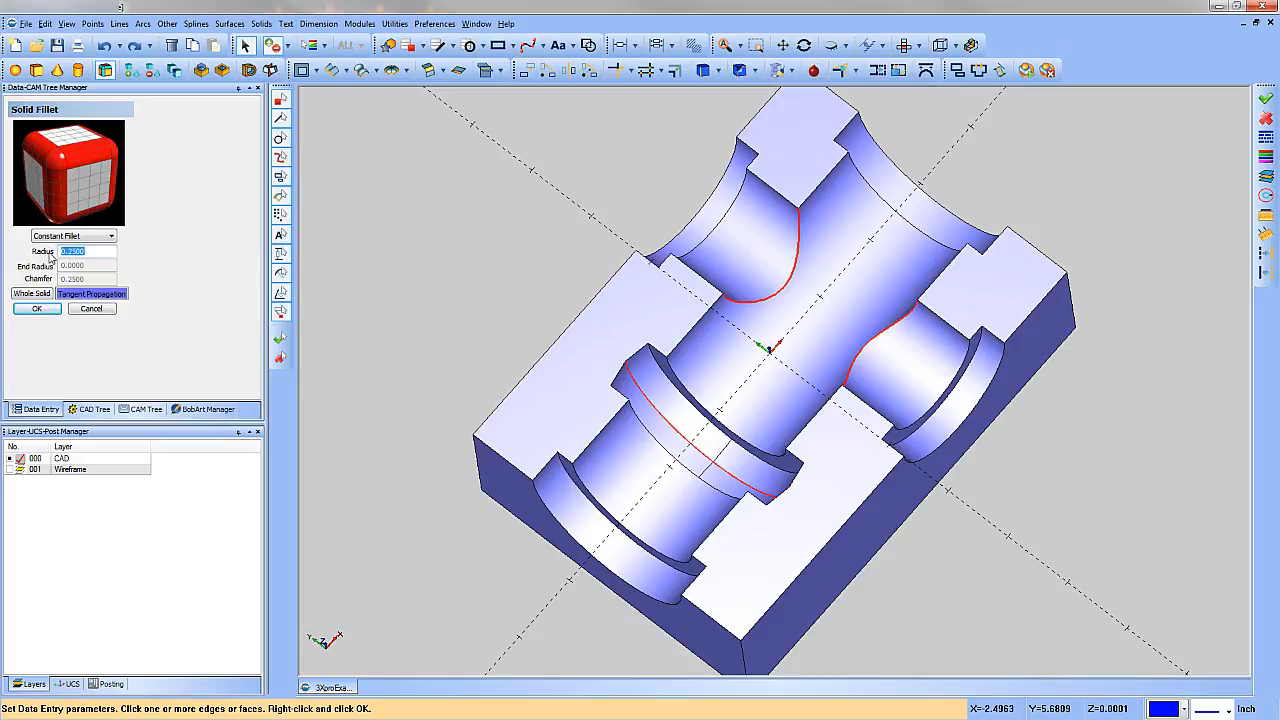
{"action": "type", "text": "3/16"}
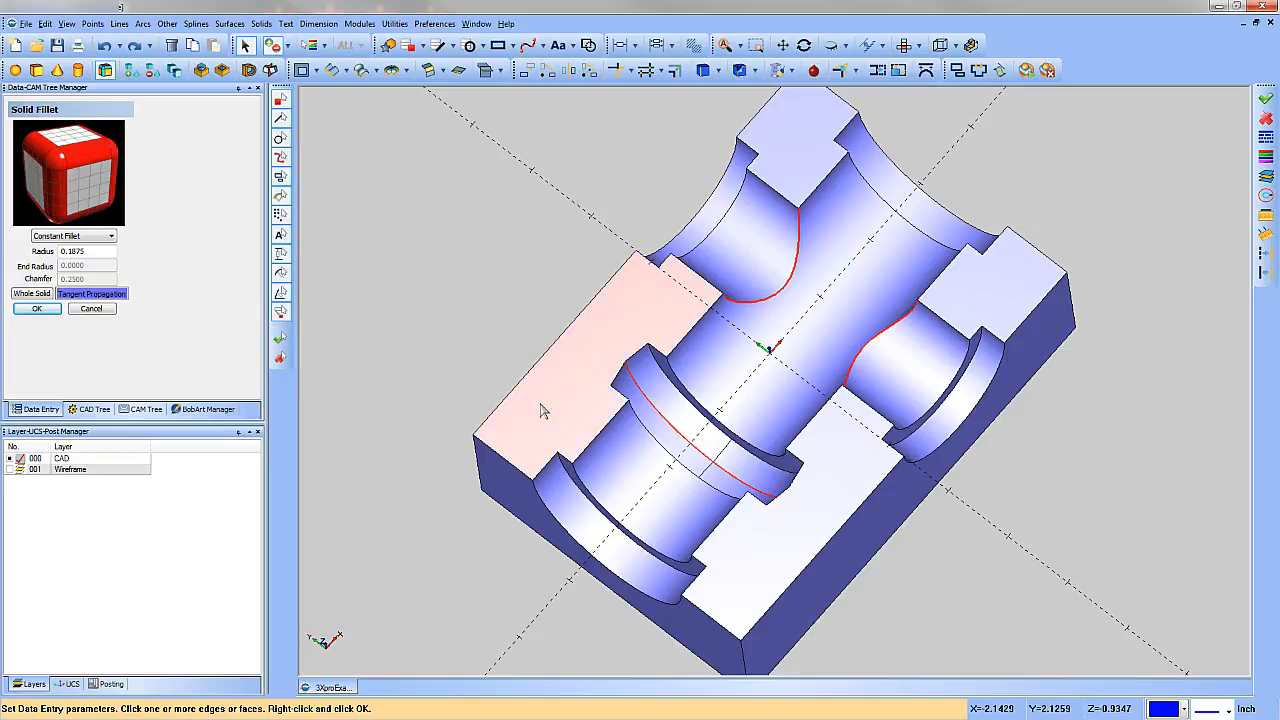
{"action": "middle_click_drag", "start_coordinate": [638, 500], "coordinate": [651, 444]}
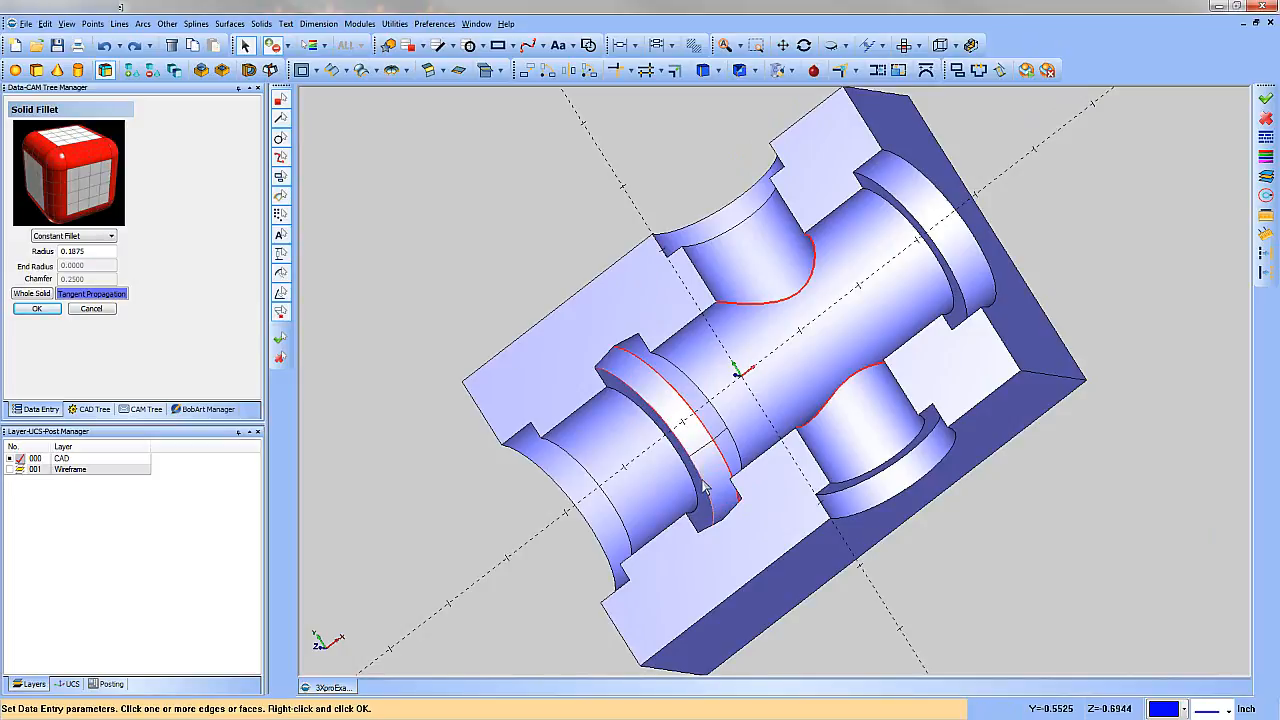
{"action": "middle_click_drag", "start_coordinate": [741, 468], "coordinate": [713, 432]}
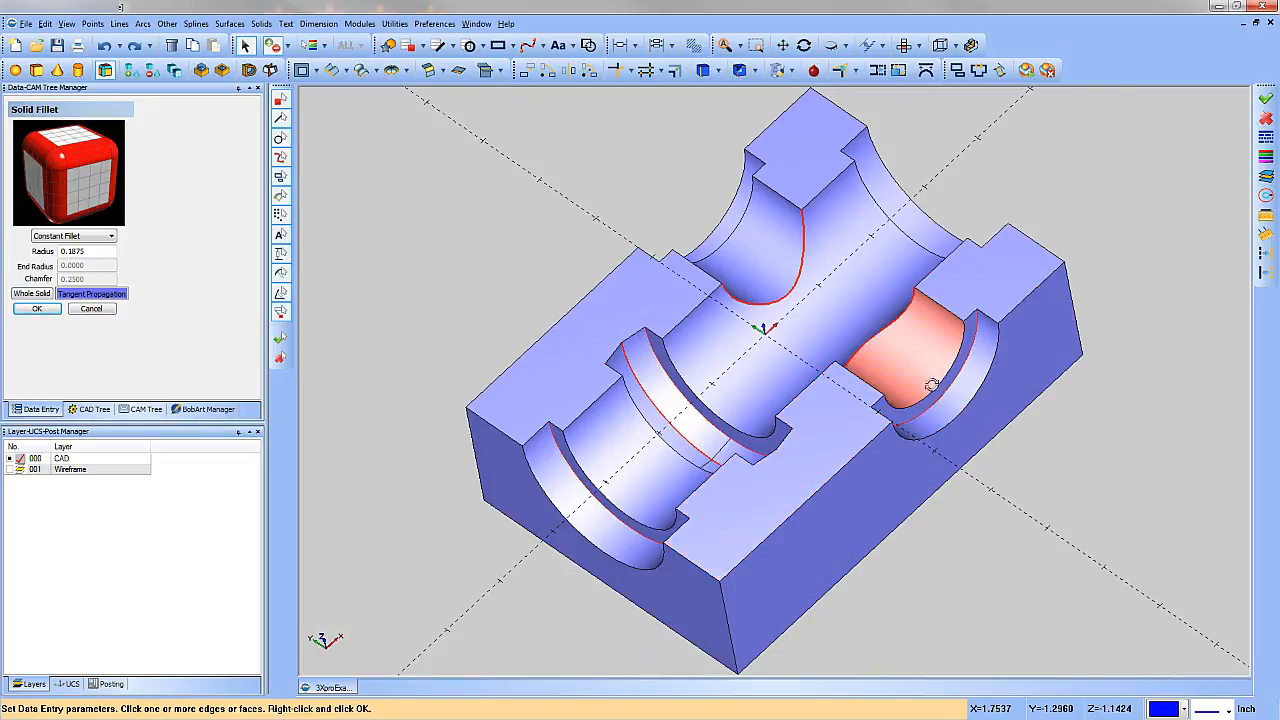
{"action": "middle_click_drag", "start_coordinate": [925, 385], "coordinate": [895, 440]}
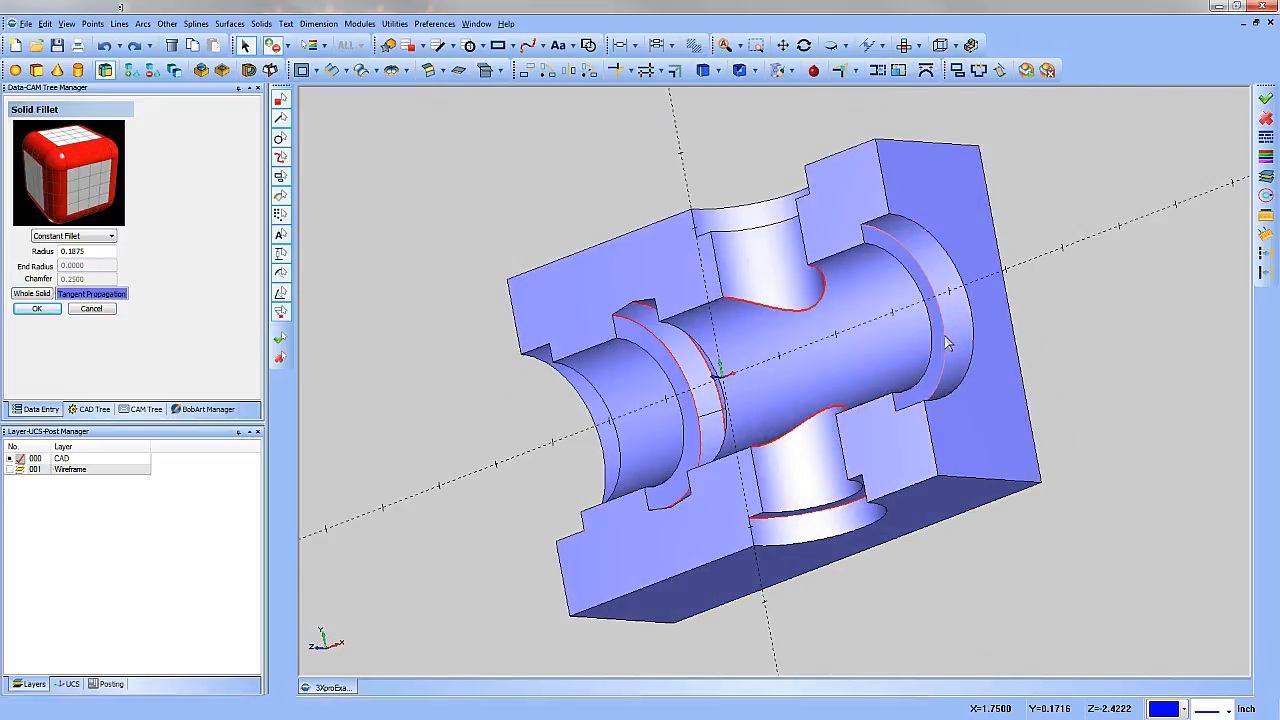
{"action": "middle_click_drag", "start_coordinate": [825, 305], "coordinate": [829, 277]}
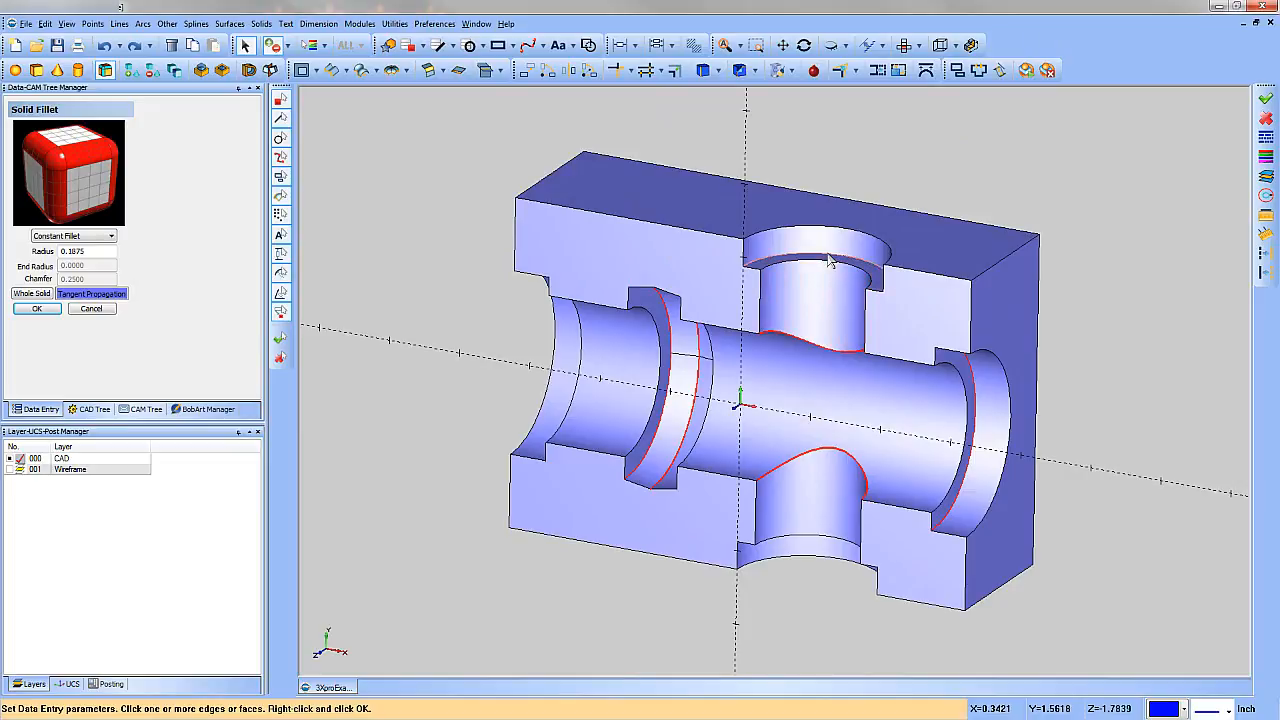
{"action": "middle_click_drag", "start_coordinate": [921, 427], "coordinate": [831, 365]}
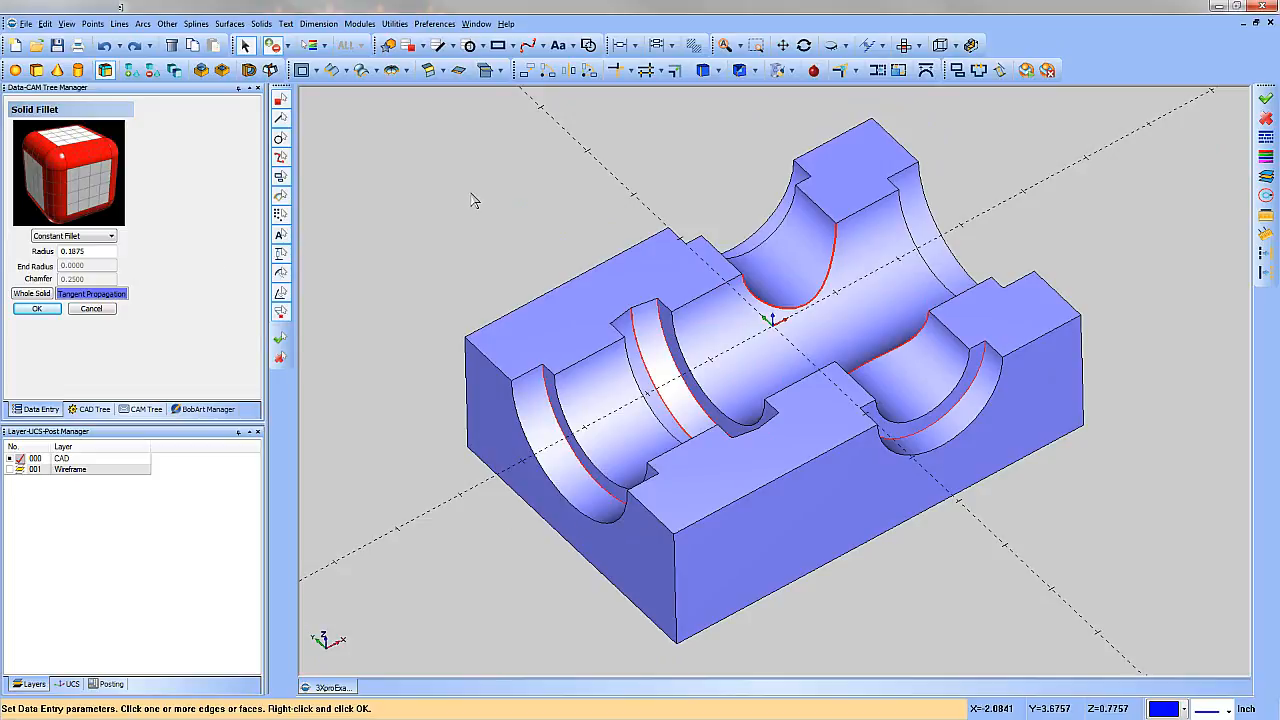
{"action": "left_click", "coordinate": [50, 311]}
{"action": "middle_click_drag", "start_coordinate": [895, 377], "coordinate": [540, 355]}
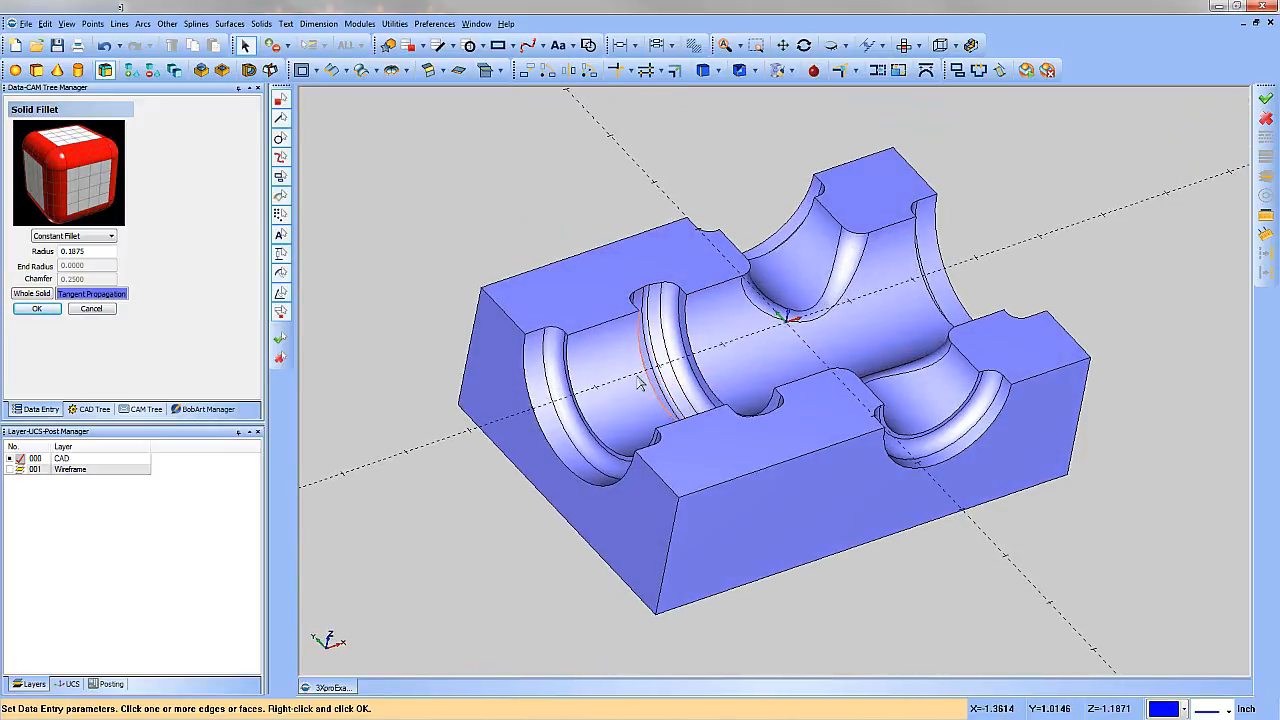
{"action": "left_click", "coordinate": [91, 309]}
- Start a grid hole pattern with width 1.75 and height 3.75
{"action": "left_click", "coordinate": [58, 230]}
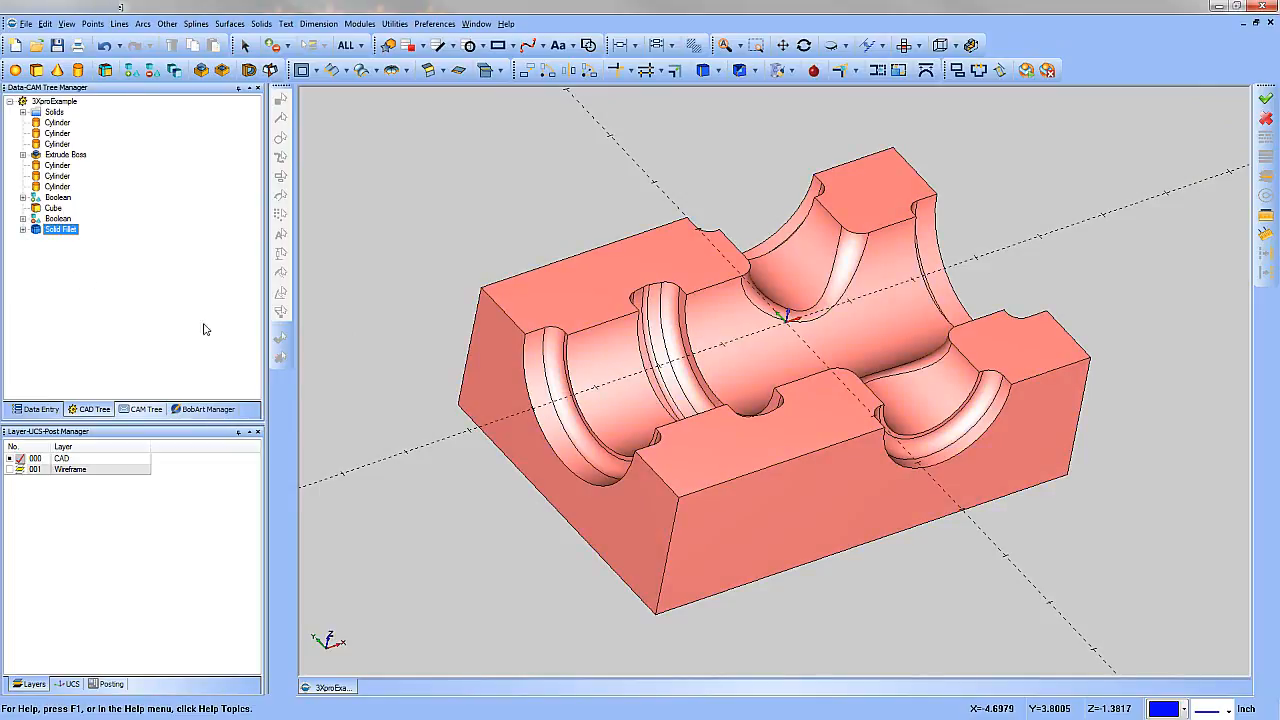
{"action": "left_click", "coordinate": [170, 24]}
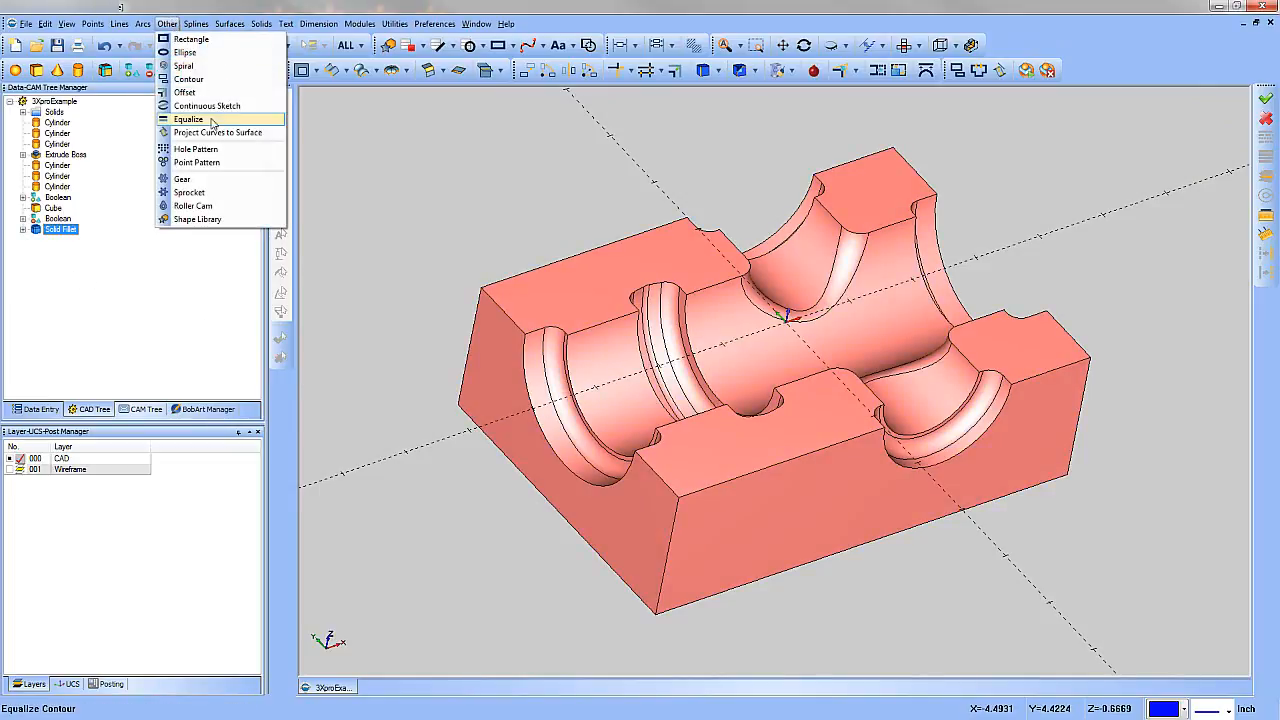
{"action": "left_click", "coordinate": [192, 149]}
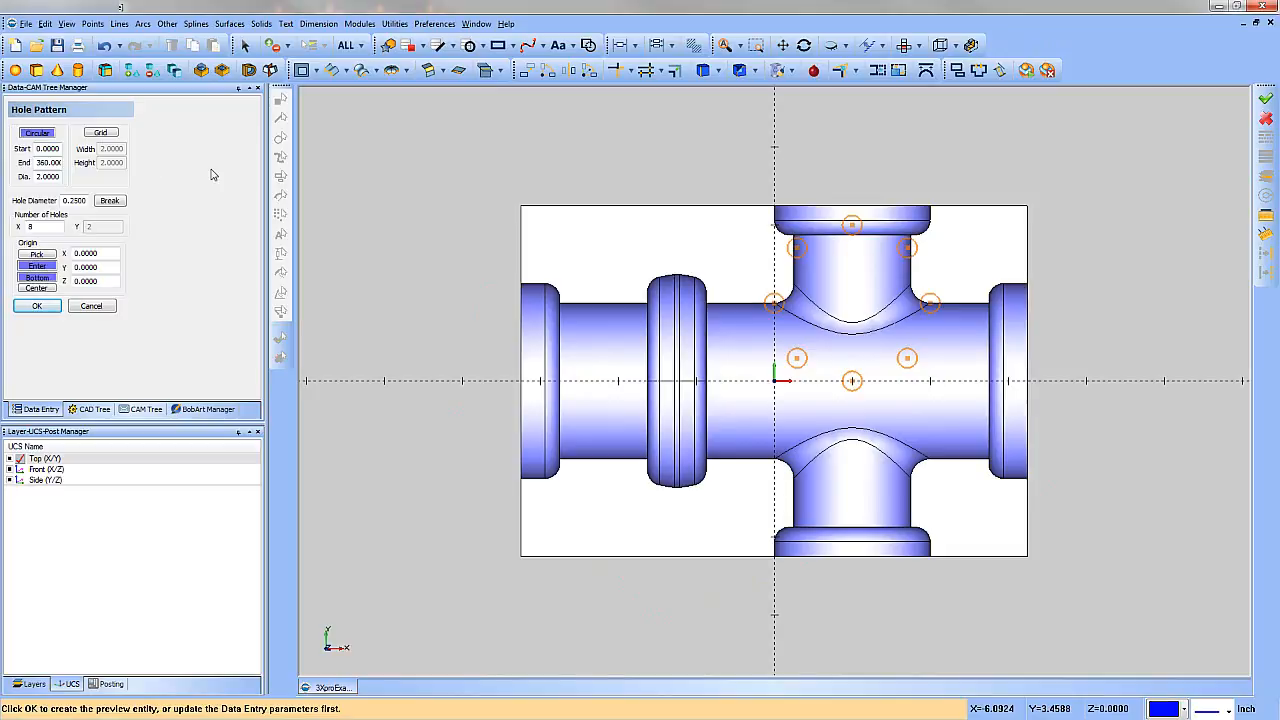
{"action": "left_click", "coordinate": [101, 134]}
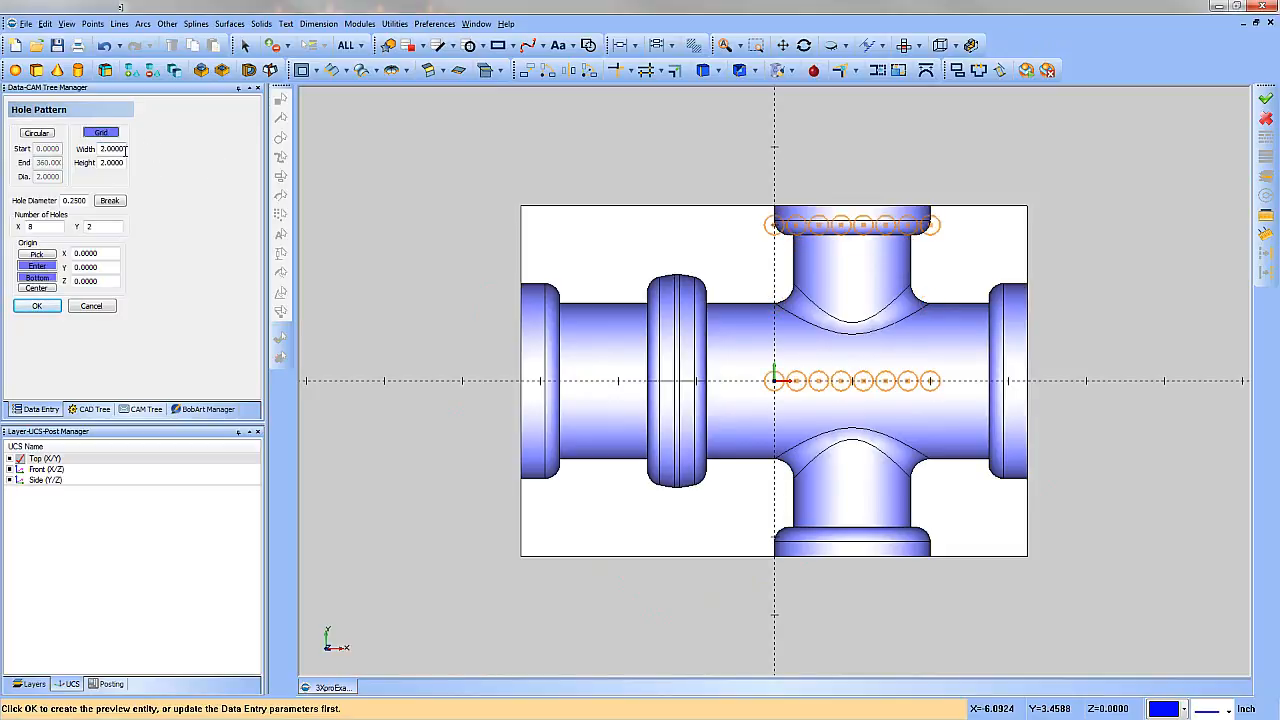
{"action": "left_click_drag", "start_coordinate": [125, 149], "coordinate": [92, 150]}
{"action": "type", "text": "1.75"}
{"action": "left_click_drag", "start_coordinate": [123, 163], "coordinate": [89, 167]}
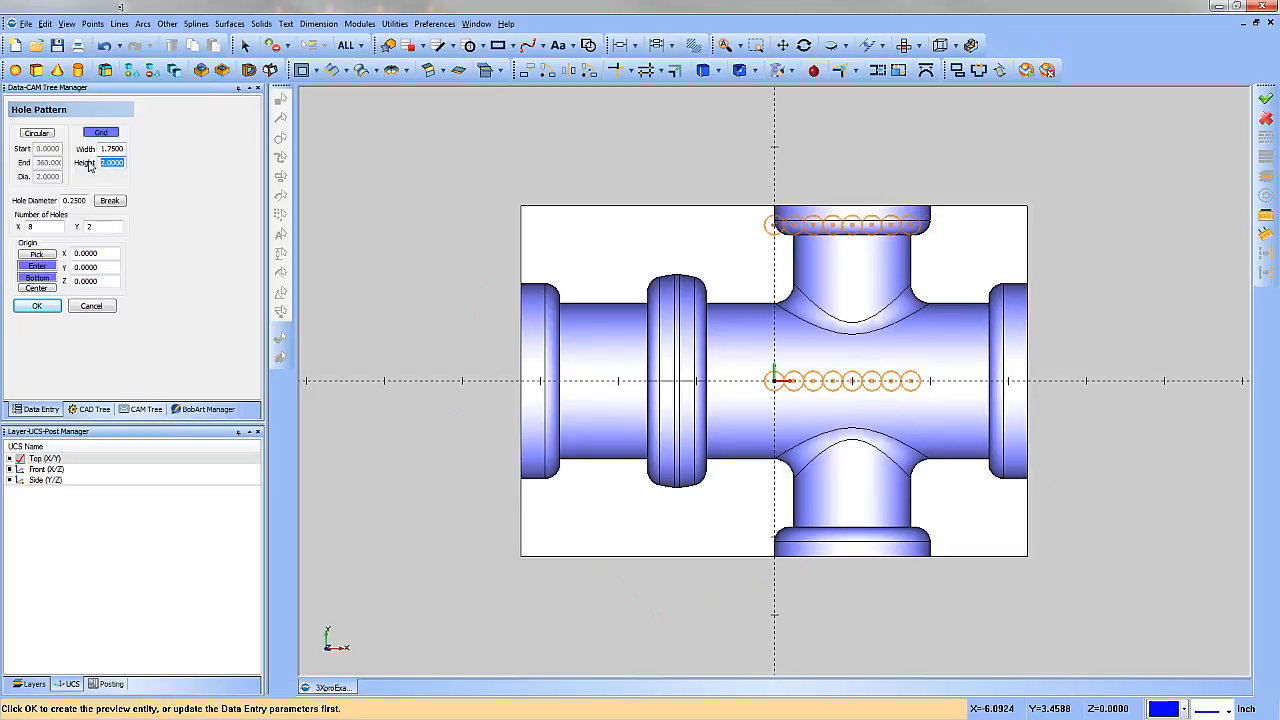
{"action": "type", "text": "3.75"}
- Set the hole diameter to 3/16, enable Break, and use 3 holes in X by 2 in Y
{"action": "left_click_drag", "start_coordinate": [86, 201], "coordinate": [55, 204]}
{"action": "type", "text": "3"}
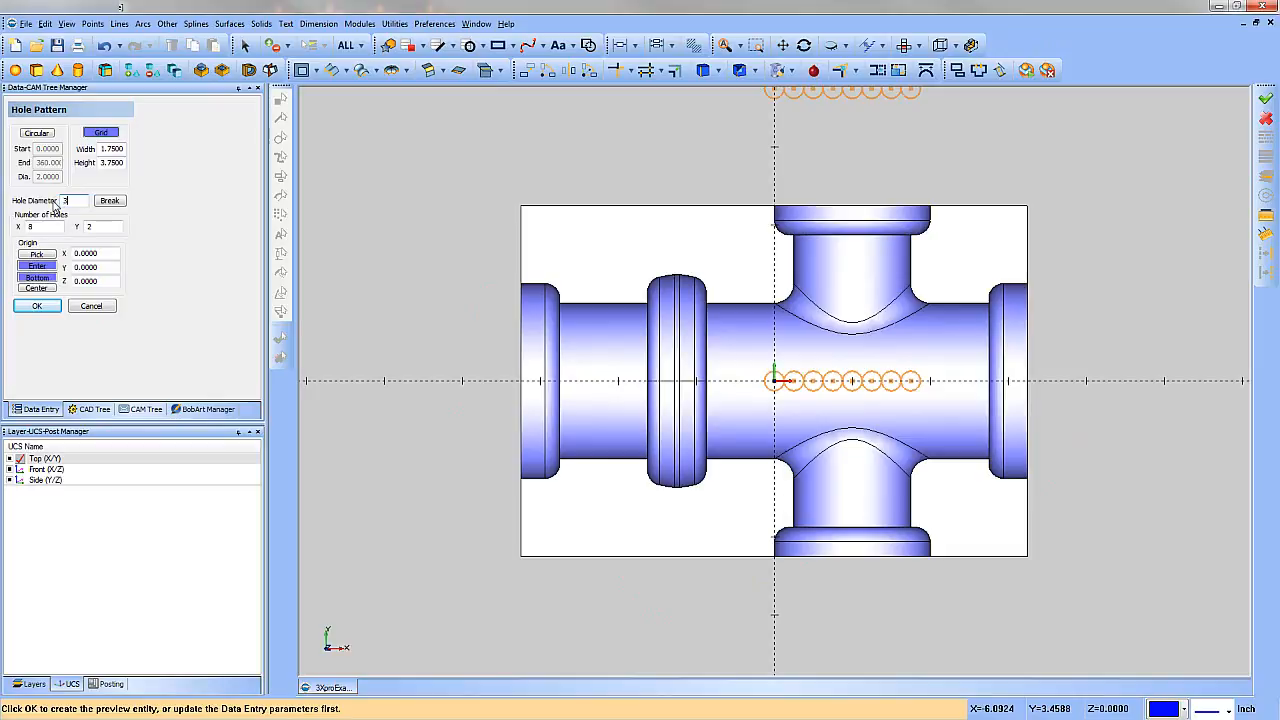
{"action": "type", "text": "/16"}
{"action": "left_click", "coordinate": [112, 165]}
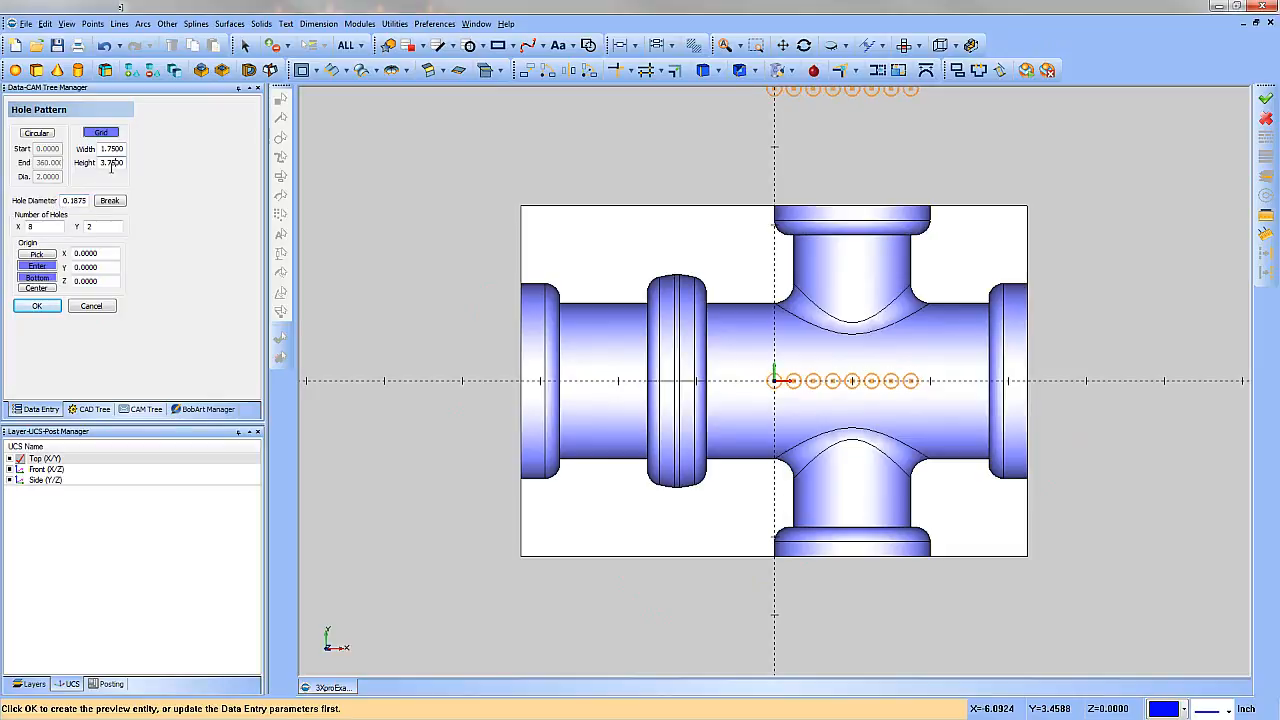
{"action": "left_click", "coordinate": [108, 201]}
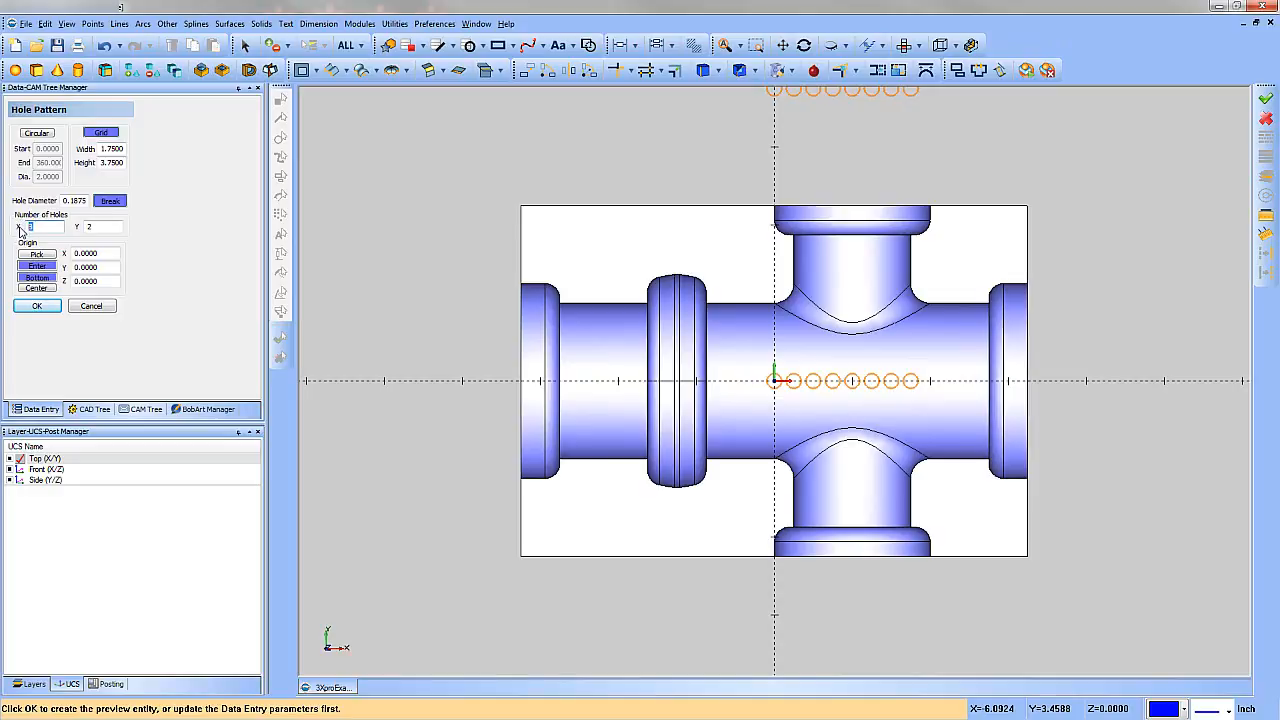
{"action": "left_click", "coordinate": [100, 226]}
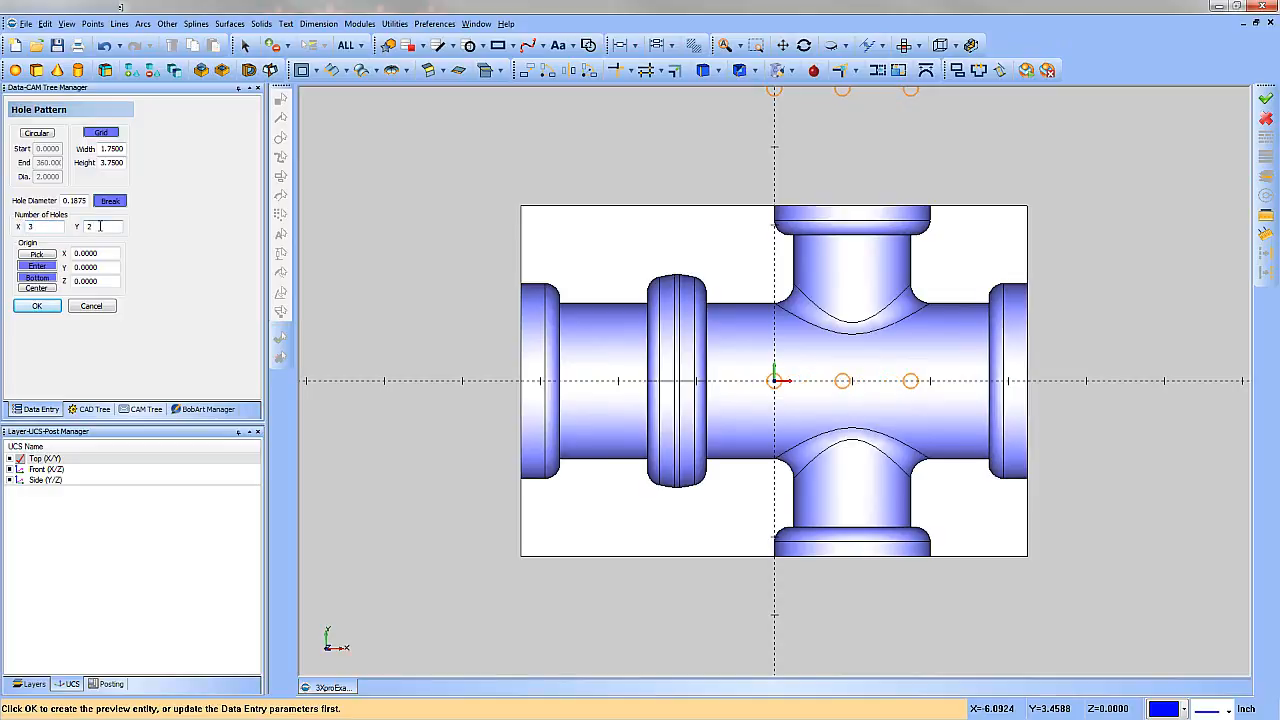
- Center the hole pattern on origin X -1.25 and create it
{"action": "left_click", "coordinate": [43, 290]}
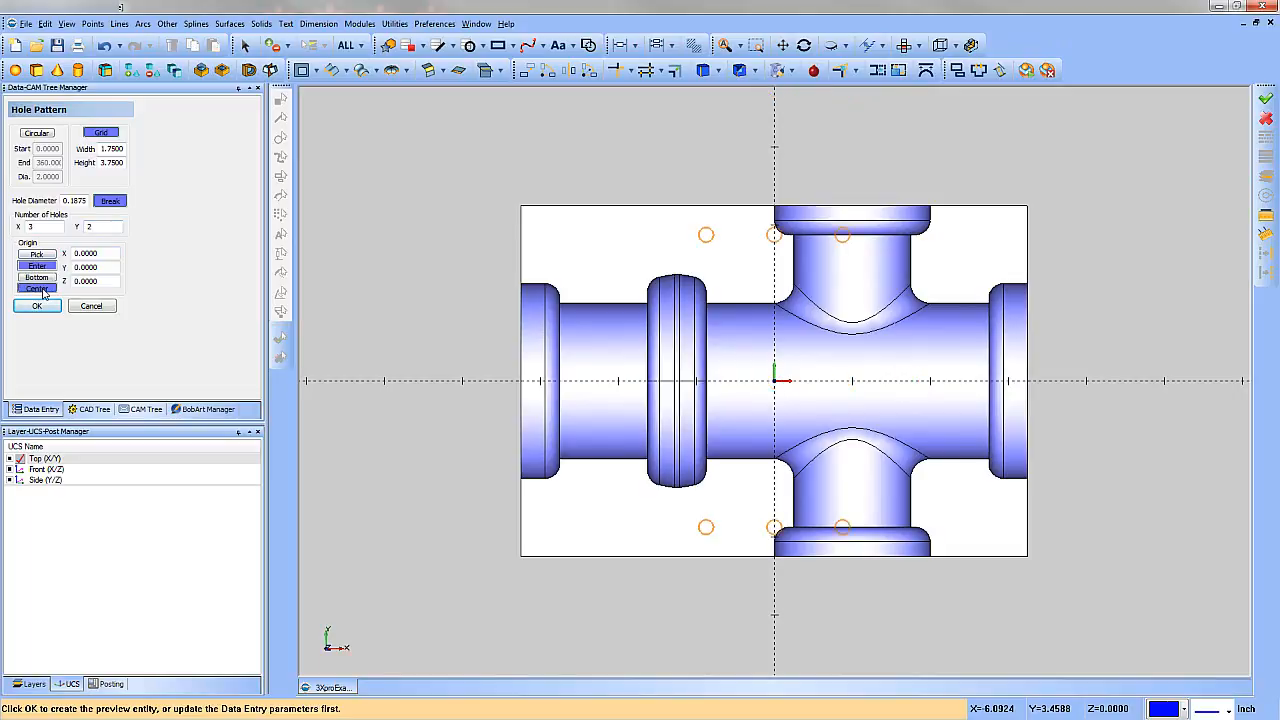
{"action": "left_click_drag", "start_coordinate": [100, 253], "coordinate": [64, 254]}
{"action": "type", "text": "-1.25"}
{"action": "left_click", "coordinate": [44, 308]}
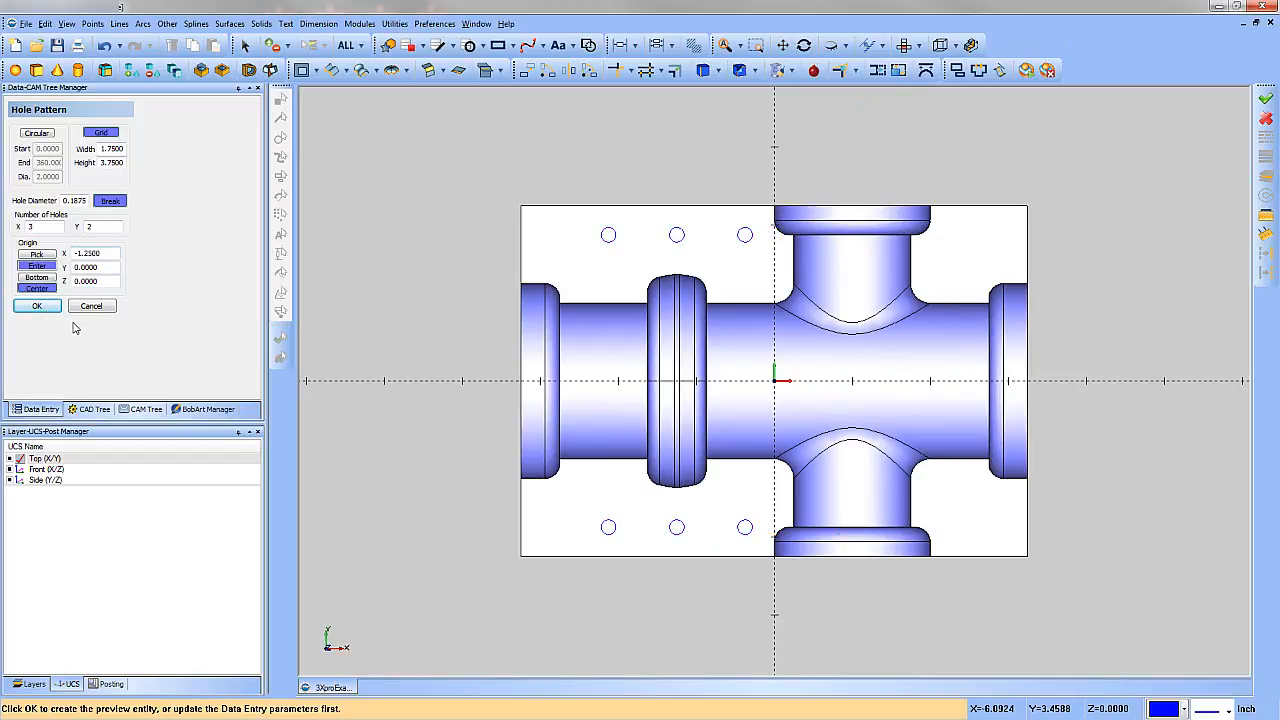
- Create a second centered hole grid with width 0, 1 hole in X by 2 in Y, and origin X 2.375
{"action": "double_click", "coordinate": [120, 149]}
{"action": "type", "text": "0"}
{"action": "key", "text": "Tab"}
{"action": "left_click", "coordinate": [42, 227]}
{"action": "left_click_drag", "start_coordinate": [118, 254], "coordinate": [66, 262]}
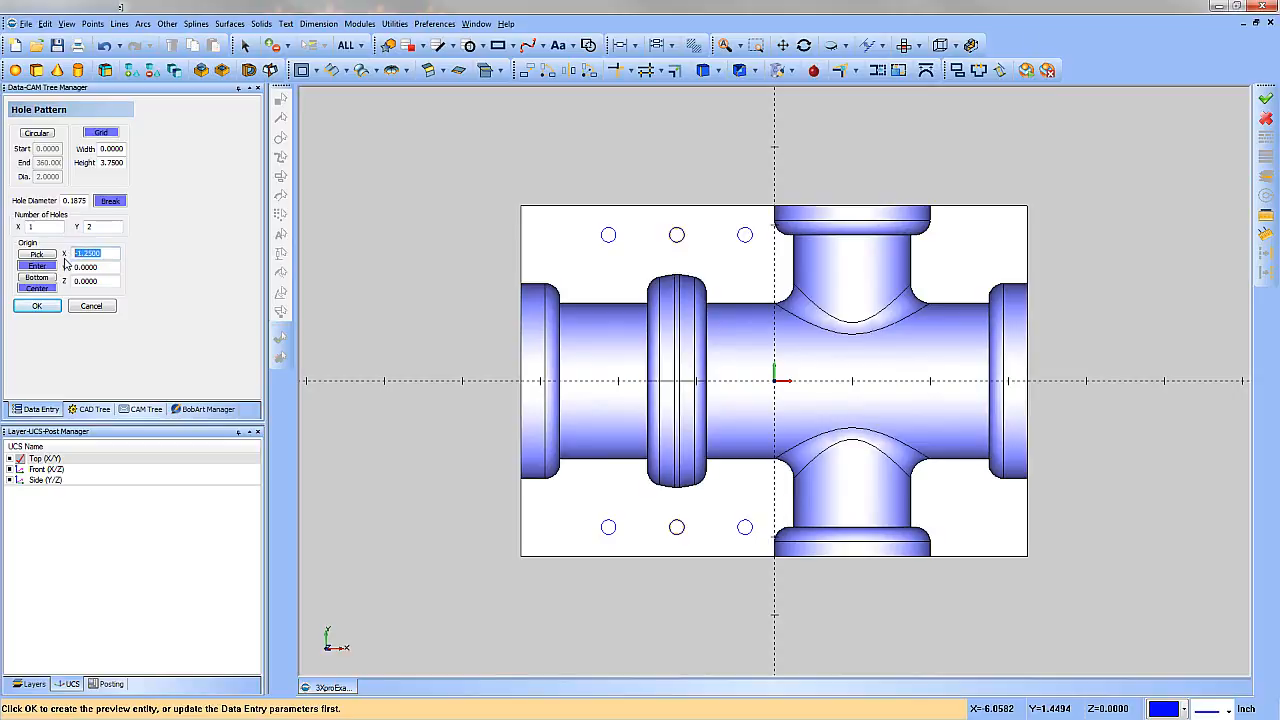
{"action": "type", "text": "2.375"}
{"action": "left_click", "coordinate": [44, 310]}
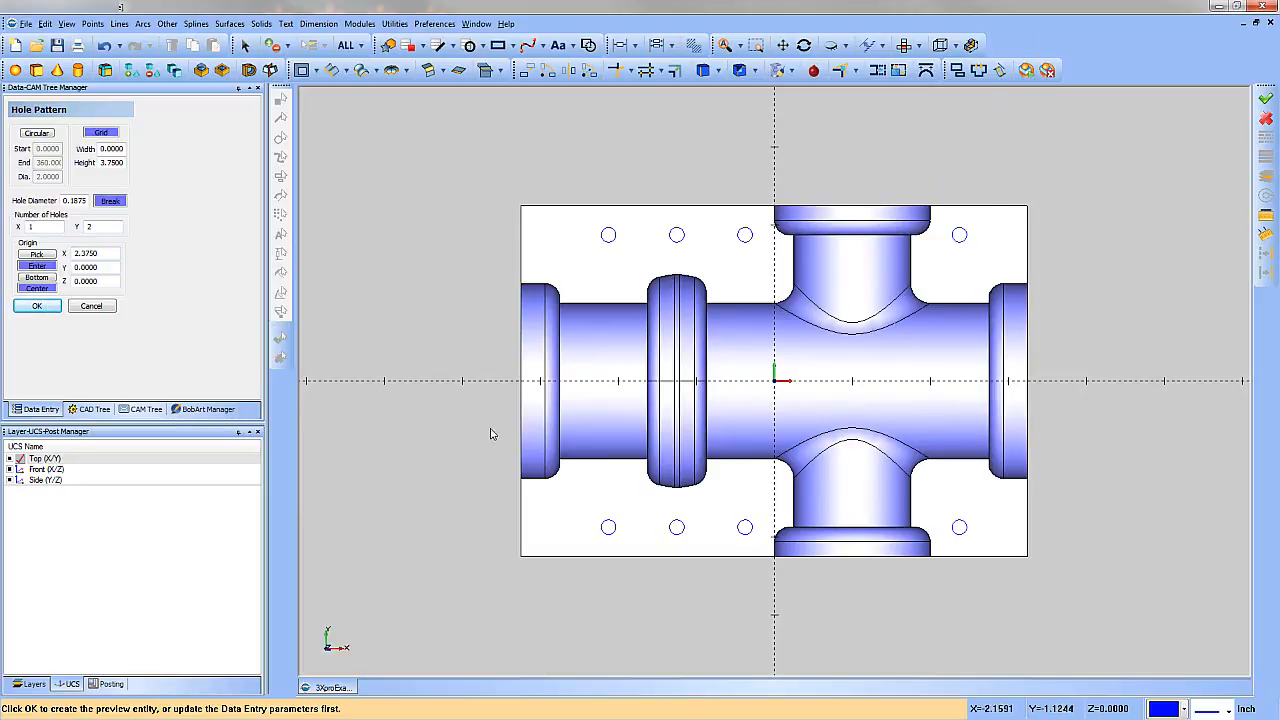
- Set up the corner hole grid with width 5.75, hole diameter 0.375, and 2 holes in X by 2 in Y
{"action": "double_click", "coordinate": [118, 150]}
{"action": "type", "text": "5.75"}
{"action": "double_click", "coordinate": [87, 201]}
{"action": "type", "text": ".375"}
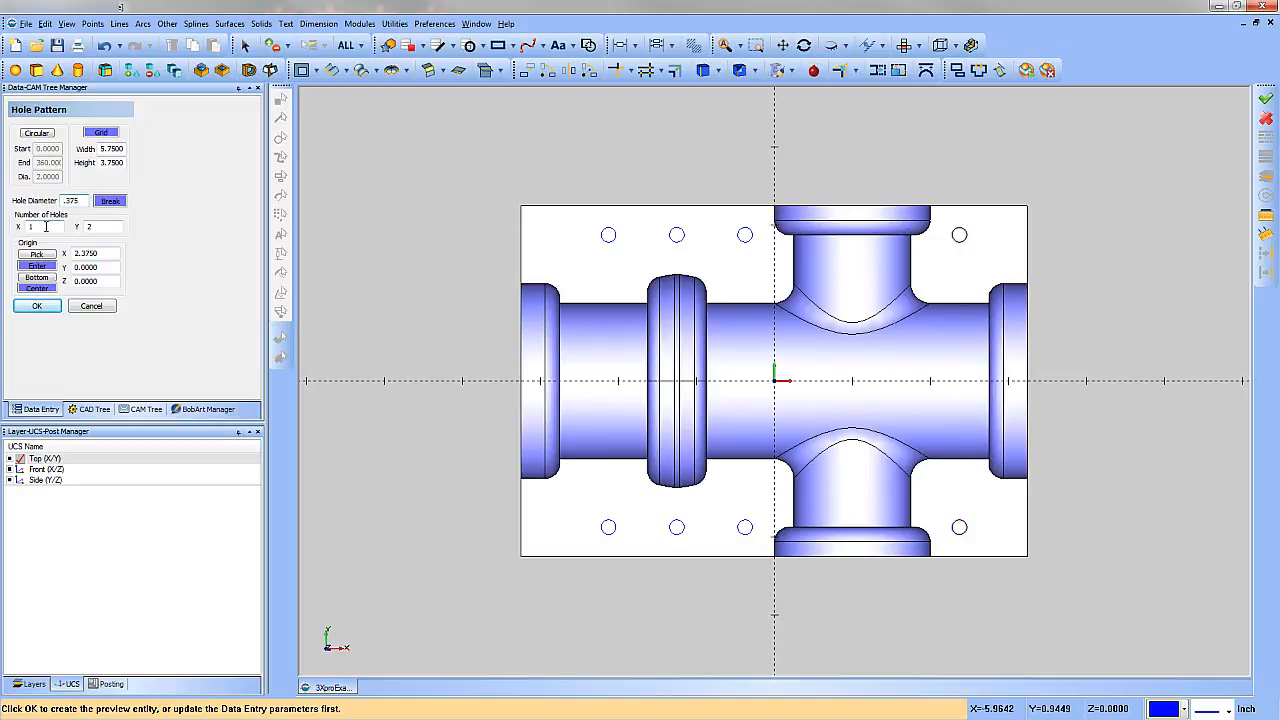
{"action": "double_click", "coordinate": [42, 227]}
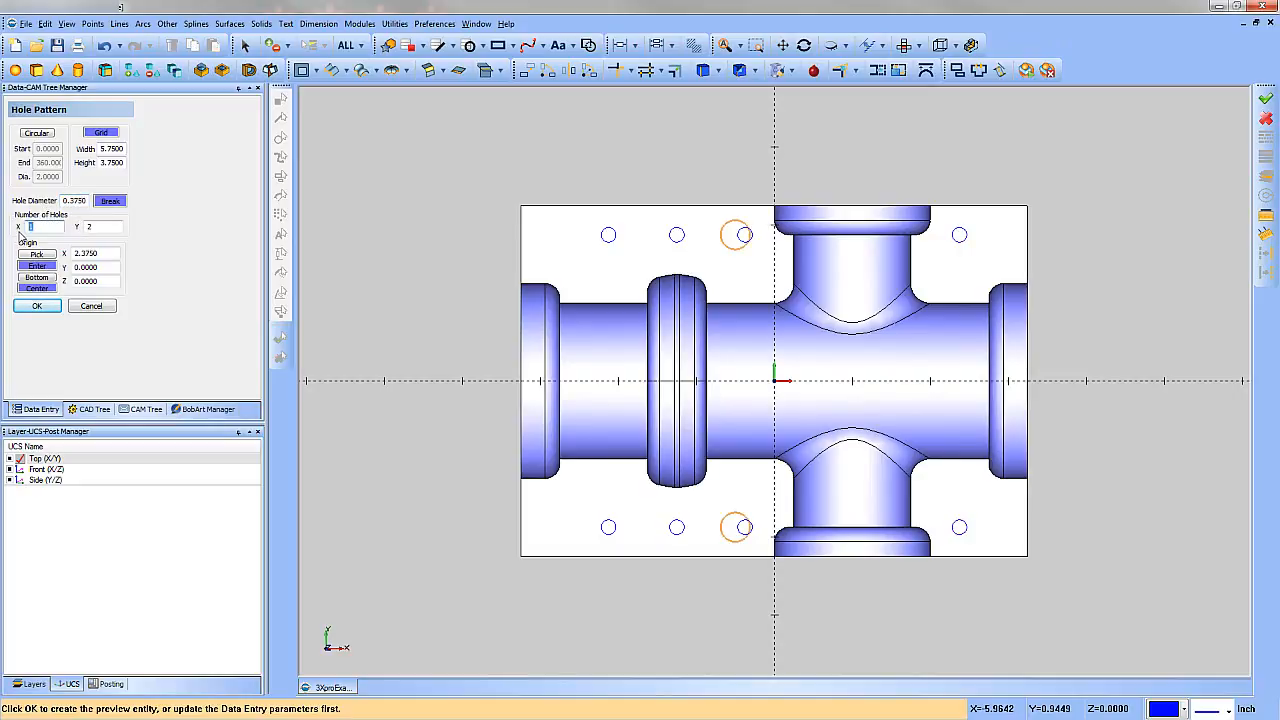
{"action": "type", "text": "2"}
{"action": "left_click", "coordinate": [101, 227]}
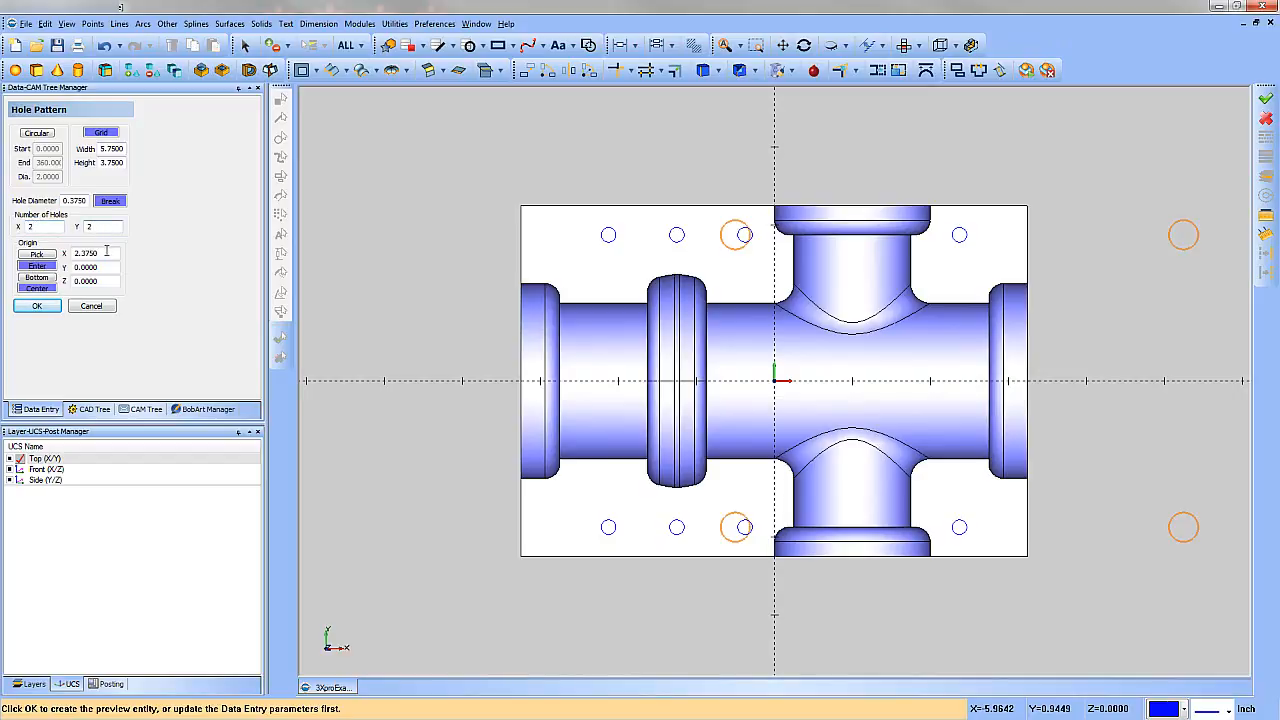
- Set the corner hole grid's origin to X 0, create it, and leave the hole pattern command
{"action": "double_click", "coordinate": [106, 253]}
{"action": "type", "text": "0"}
{"action": "left_click", "coordinate": [100, 268]}
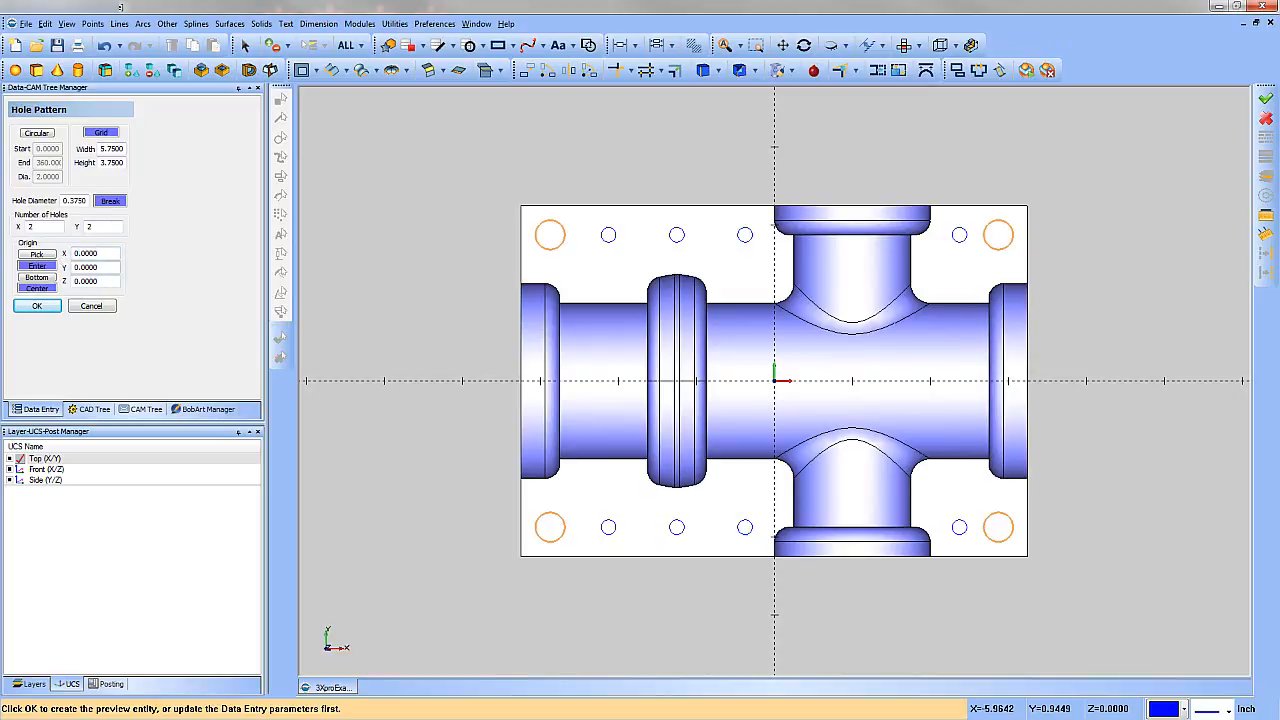
{"action": "left_click", "coordinate": [40, 308]}
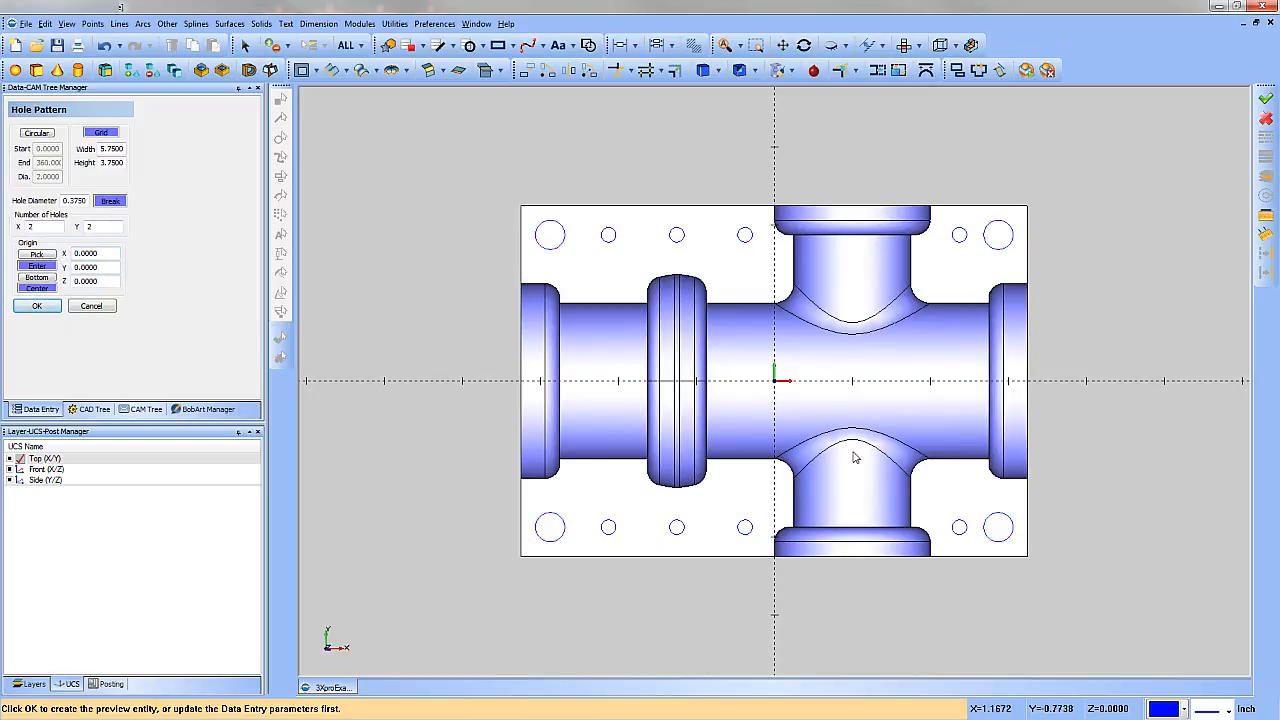
{"action": "left_click", "coordinate": [104, 310]}
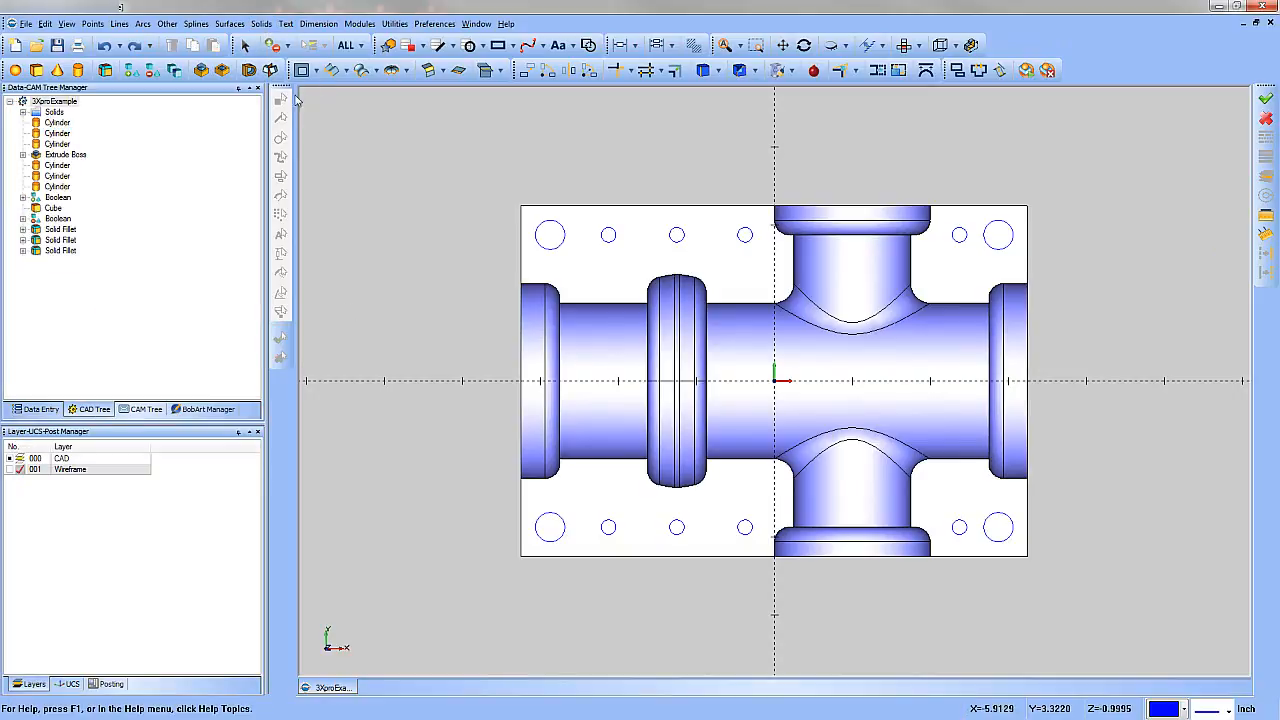
- Start an Extrude Cut in wireframe display and select the four large corner circles using Pick+Match Radius
{"action": "left_click", "coordinate": [261, 23]}
{"action": "left_click", "coordinate": [289, 179]}
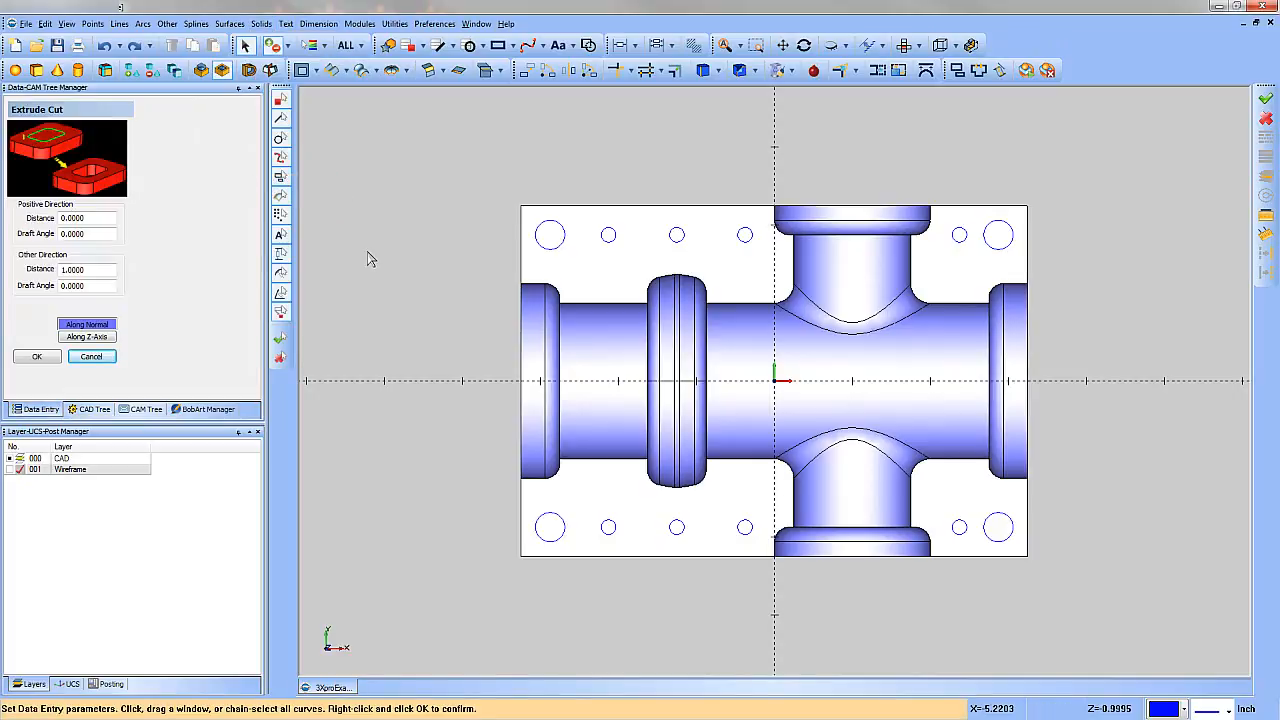
{"action": "key", "text": "Home"}
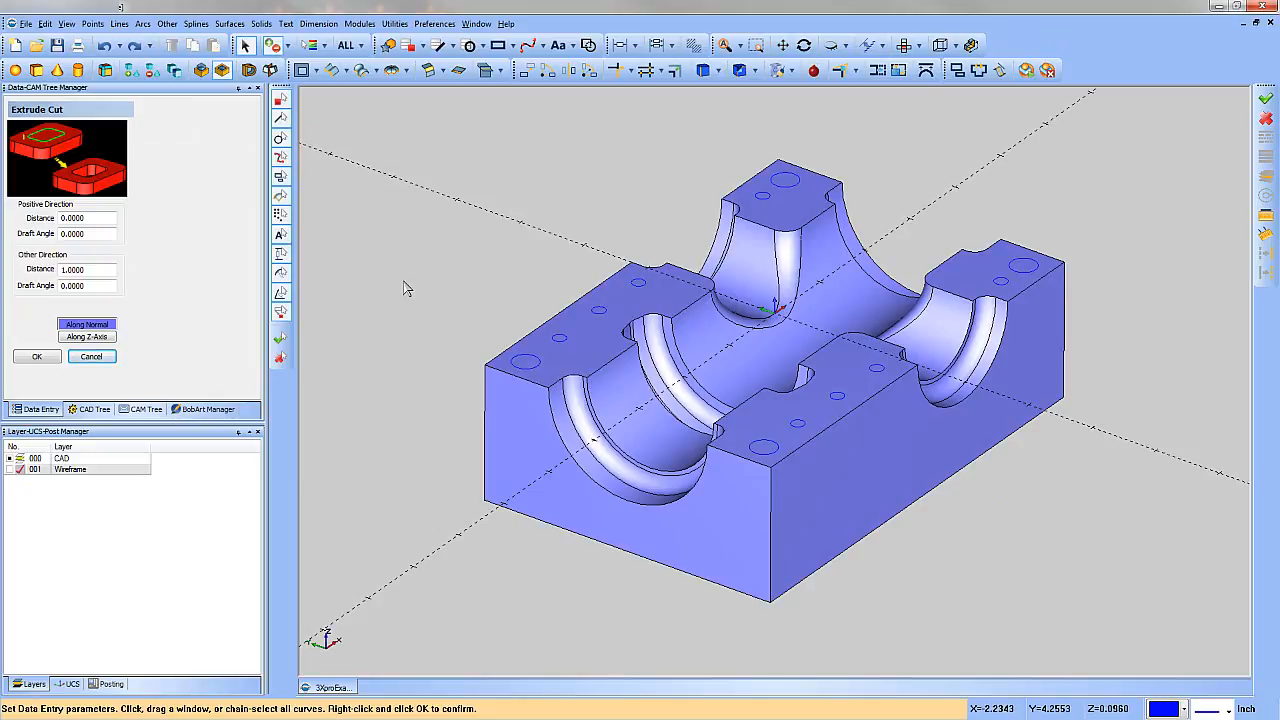
{"action": "key", "text": "ctrl+w"}
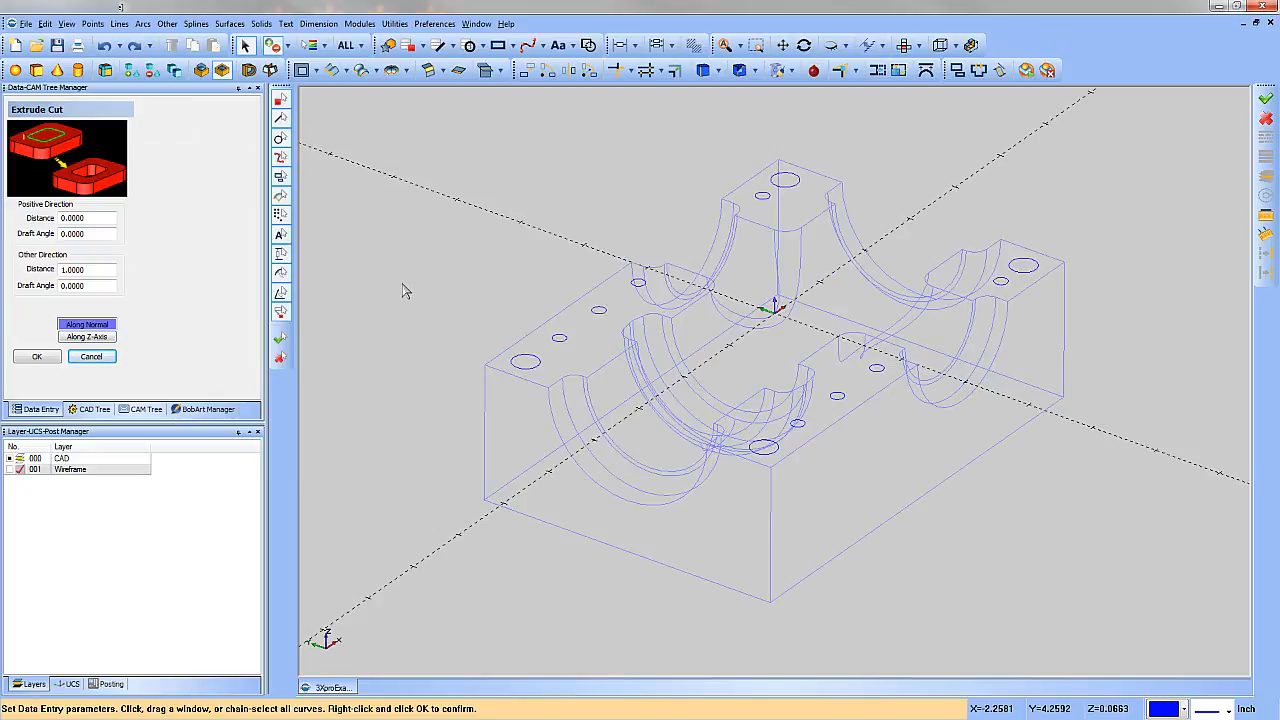
{"action": "left_click", "coordinate": [324, 48]}
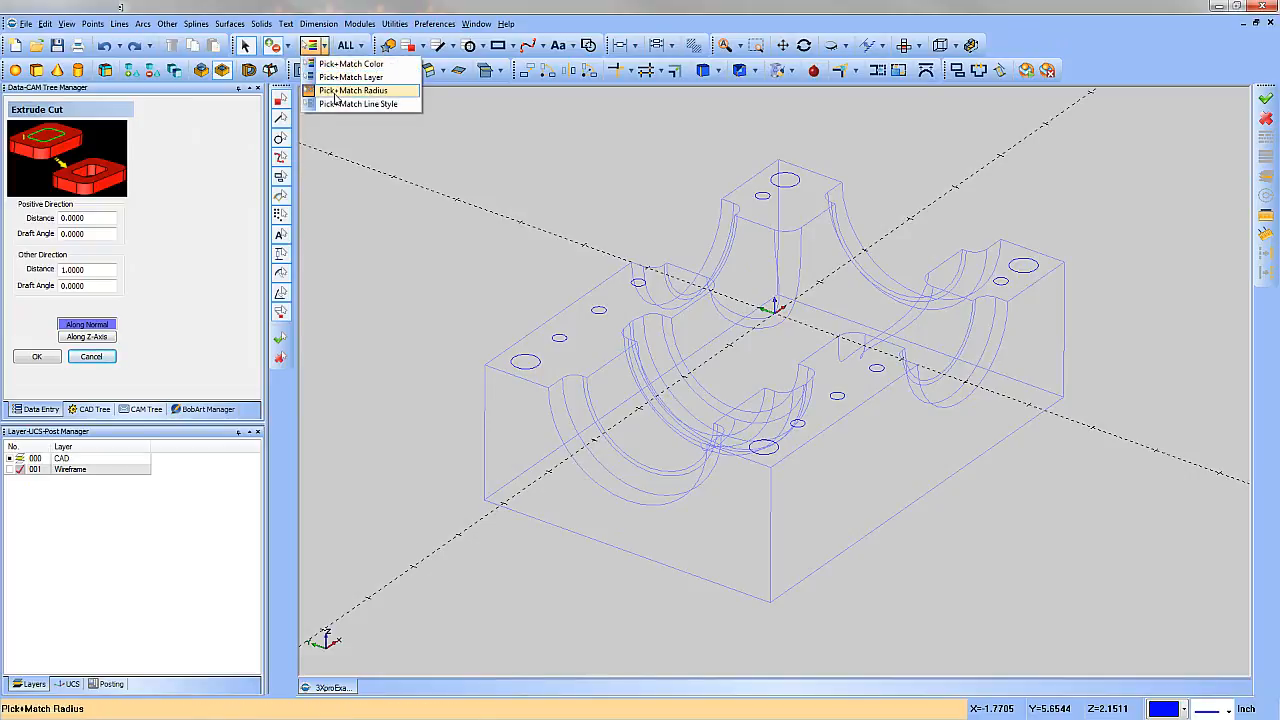
{"action": "left_click", "coordinate": [358, 188]}
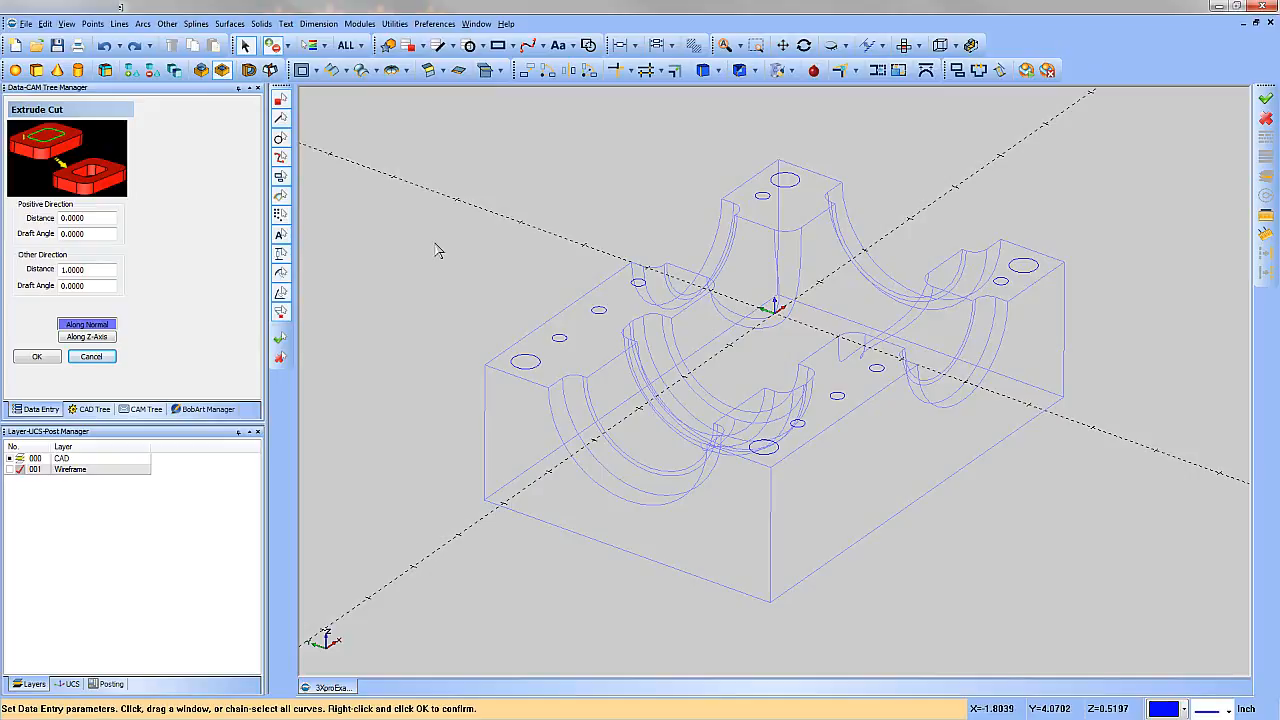
{"action": "left_click", "coordinate": [525, 370]}
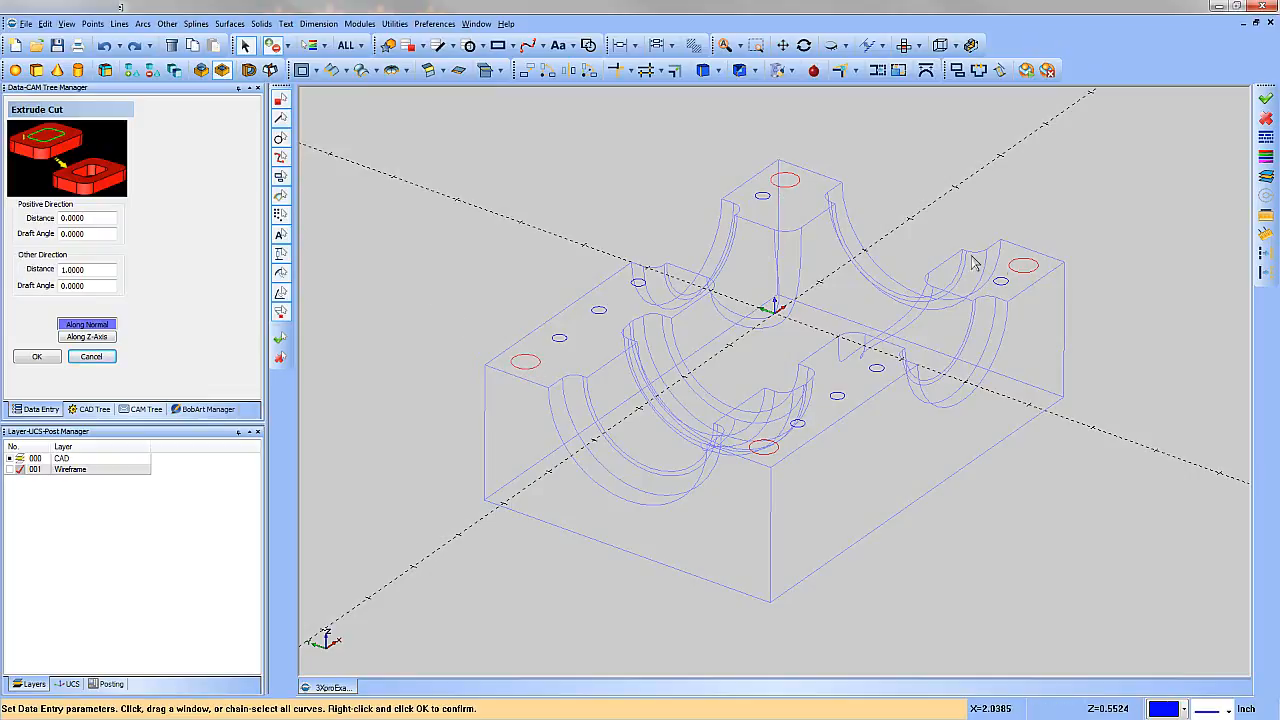
- Cut the four corner holes with an other-direction distance of 1, extending the positive direction to about 1.005 above the block
{"action": "left_click", "coordinate": [99, 270]}
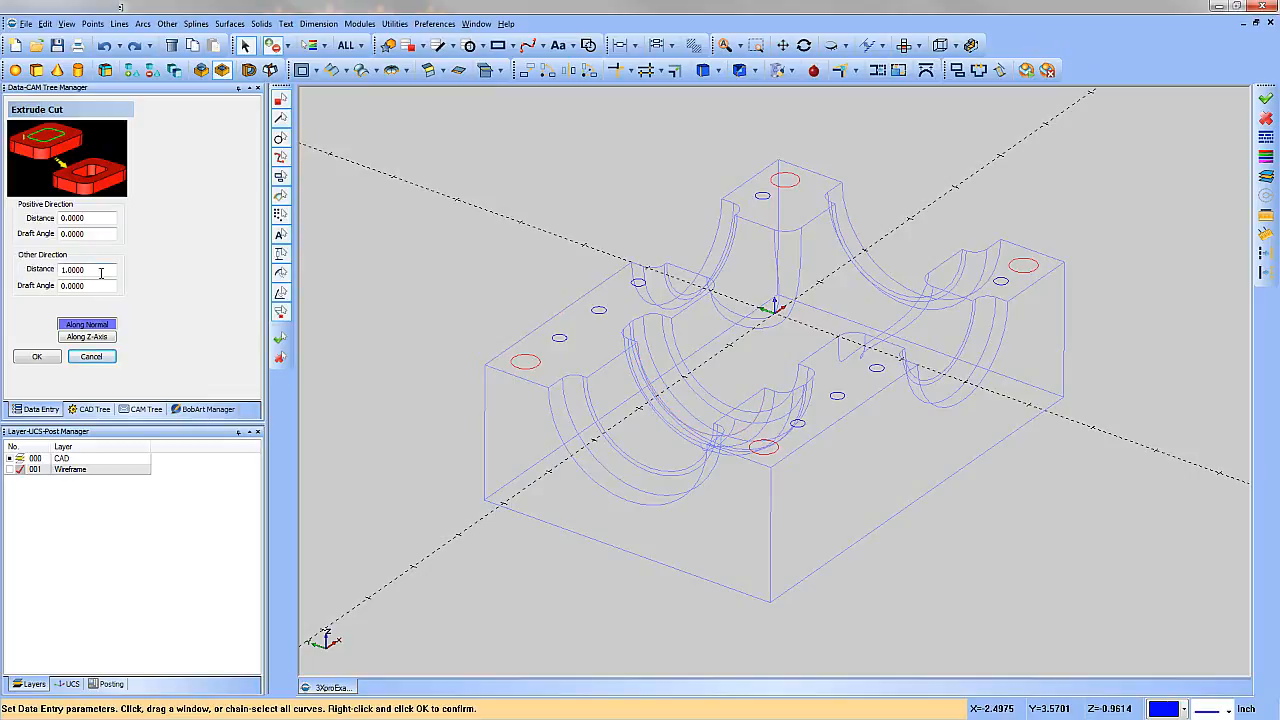
{"action": "left_click", "coordinate": [36, 355]}
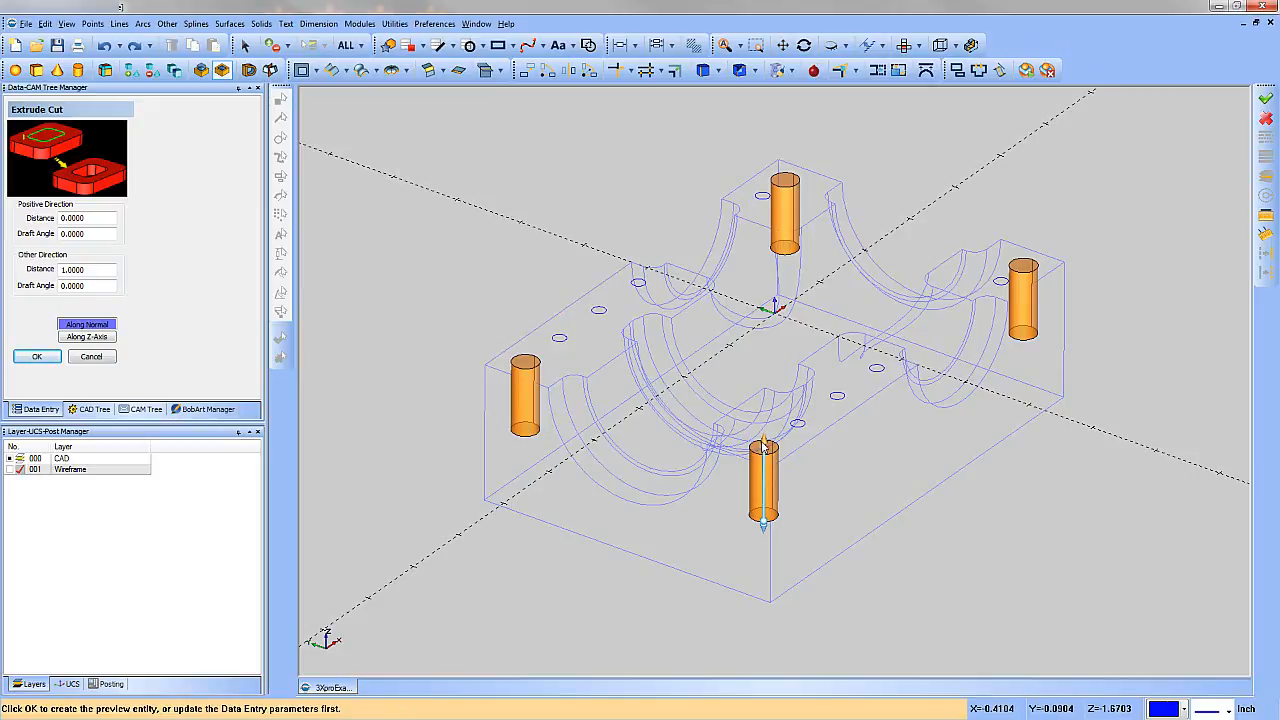
{"action": "left_click_drag", "start_coordinate": [763, 447], "coordinate": [763, 372]}
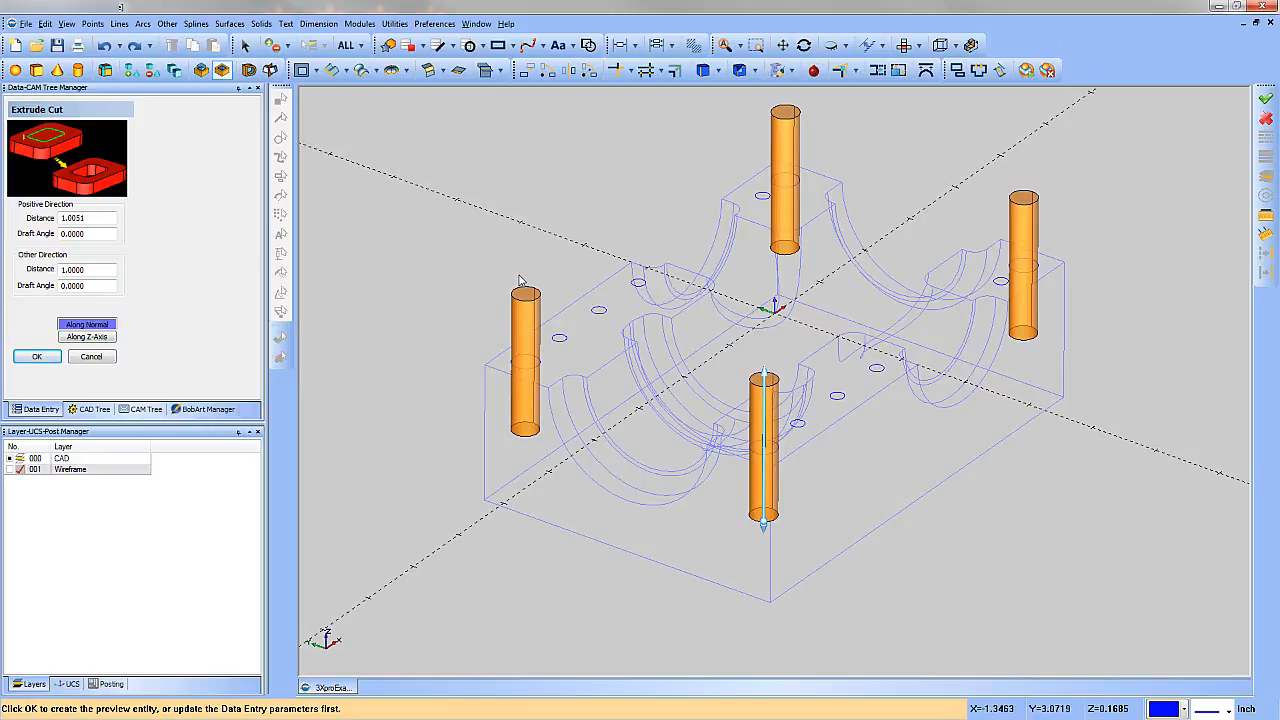
{"action": "left_click", "coordinate": [37, 356]}
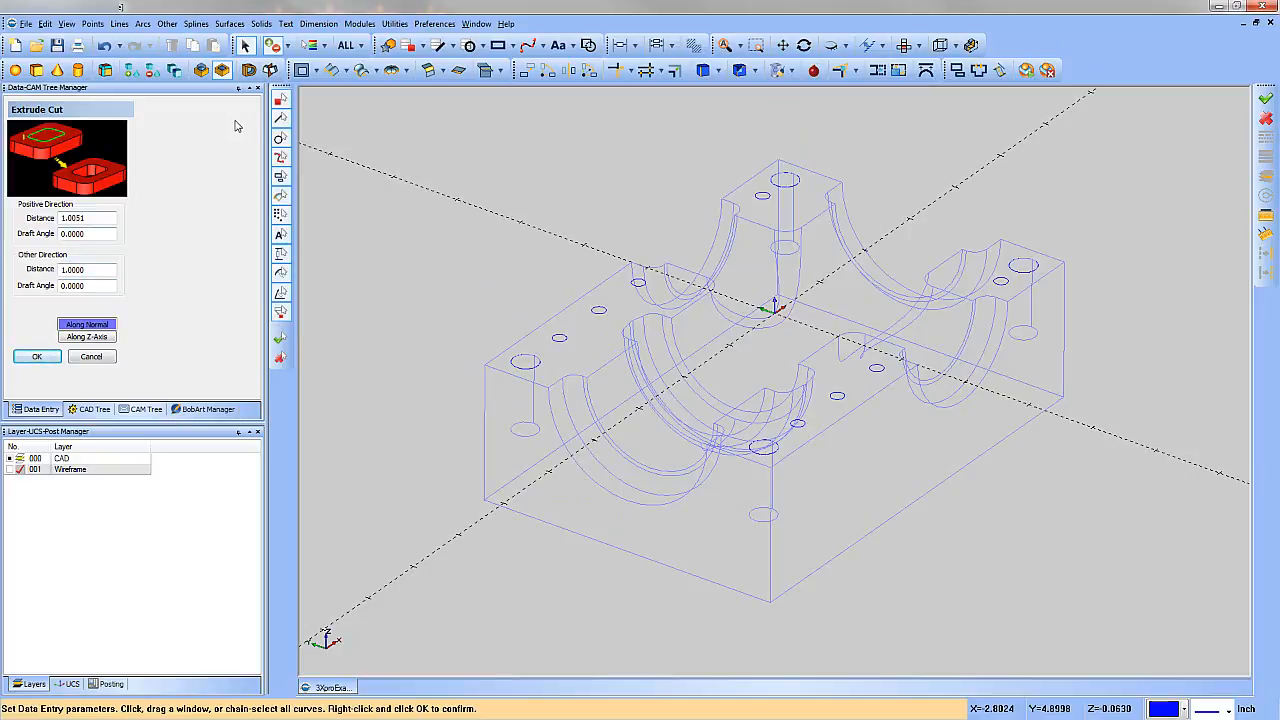
- Cut the eight small holes with an other-direction distance of 0.5, selecting their circles by matching radius, and leave Extrude Cut
{"action": "left_click", "coordinate": [559, 342]}
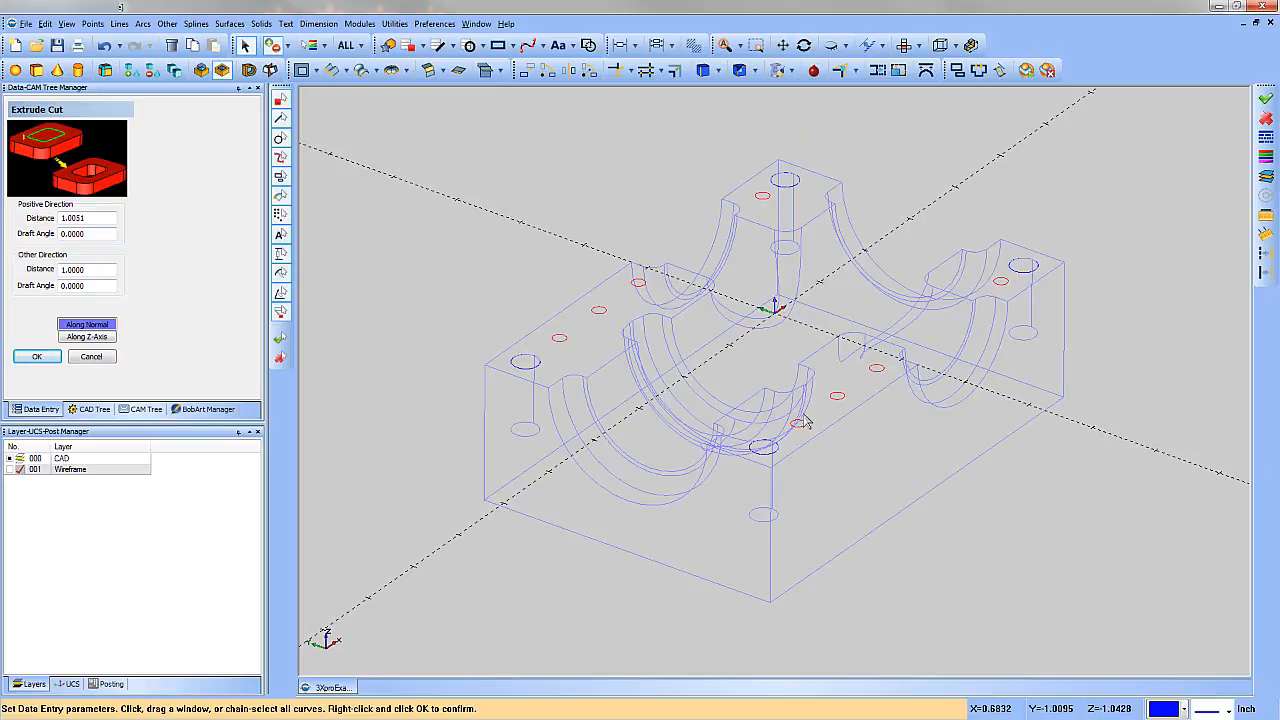
{"action": "double_click", "coordinate": [65, 269]}
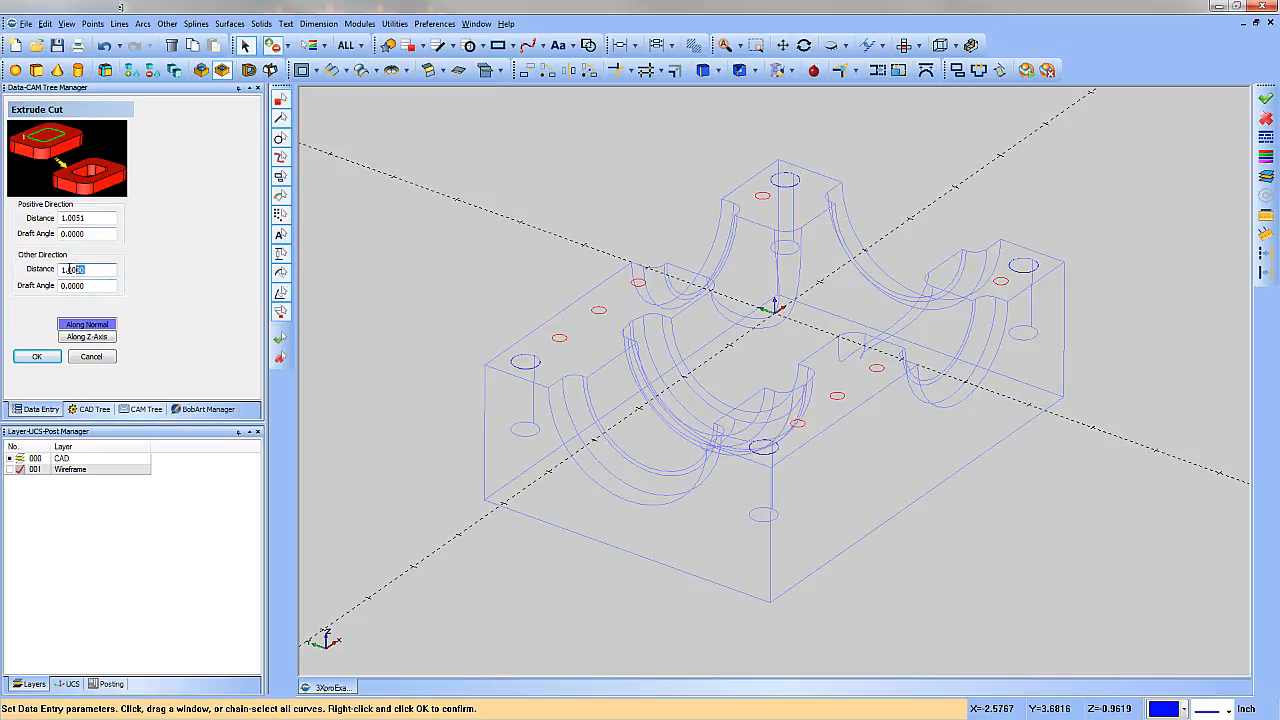
{"action": "left_click_drag", "start_coordinate": [67, 269], "coordinate": [48, 277]}
{"action": "type", "text": ".5"}
{"action": "left_click", "coordinate": [37, 357]}
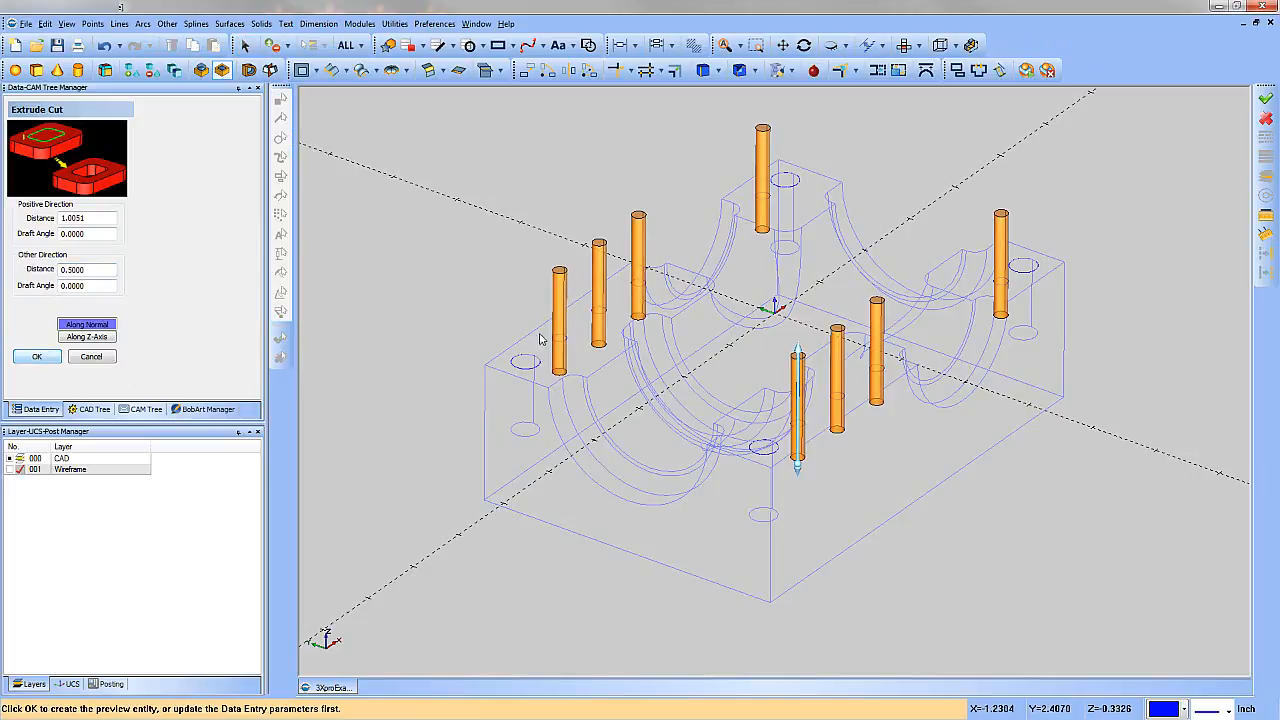
{"action": "left_click", "coordinate": [36, 357]}
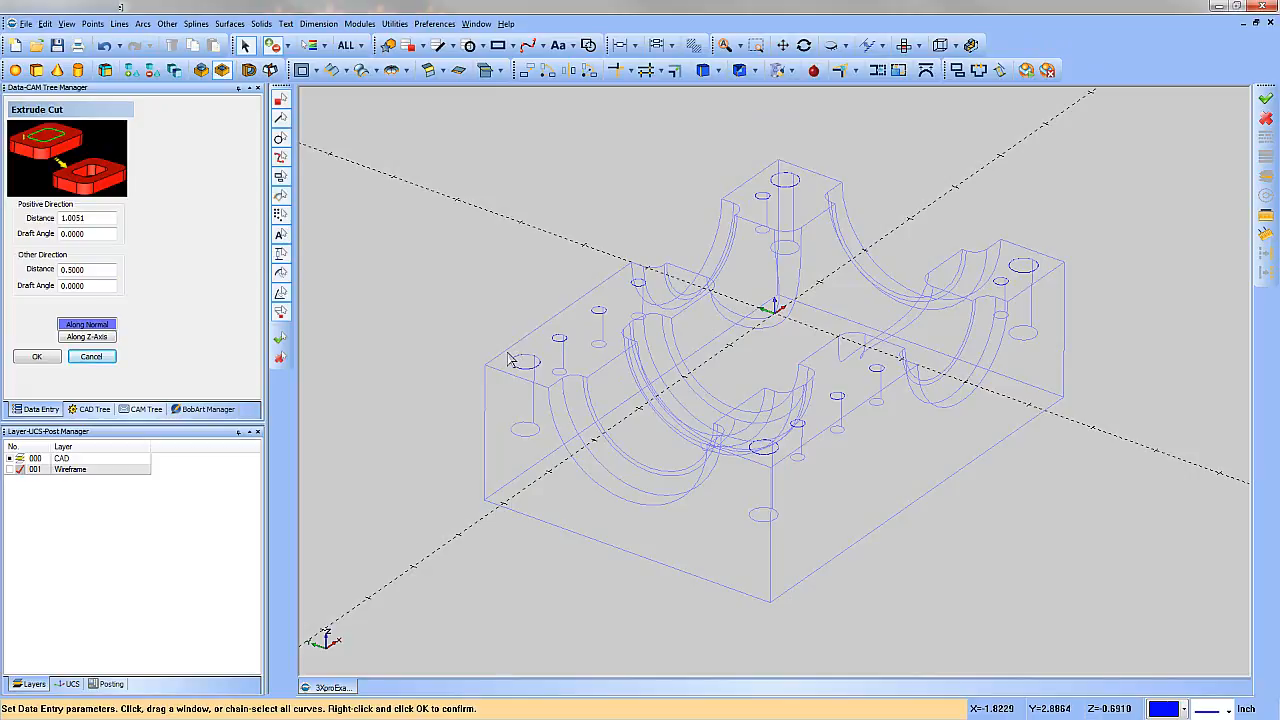
{"action": "left_click", "coordinate": [91, 357]}
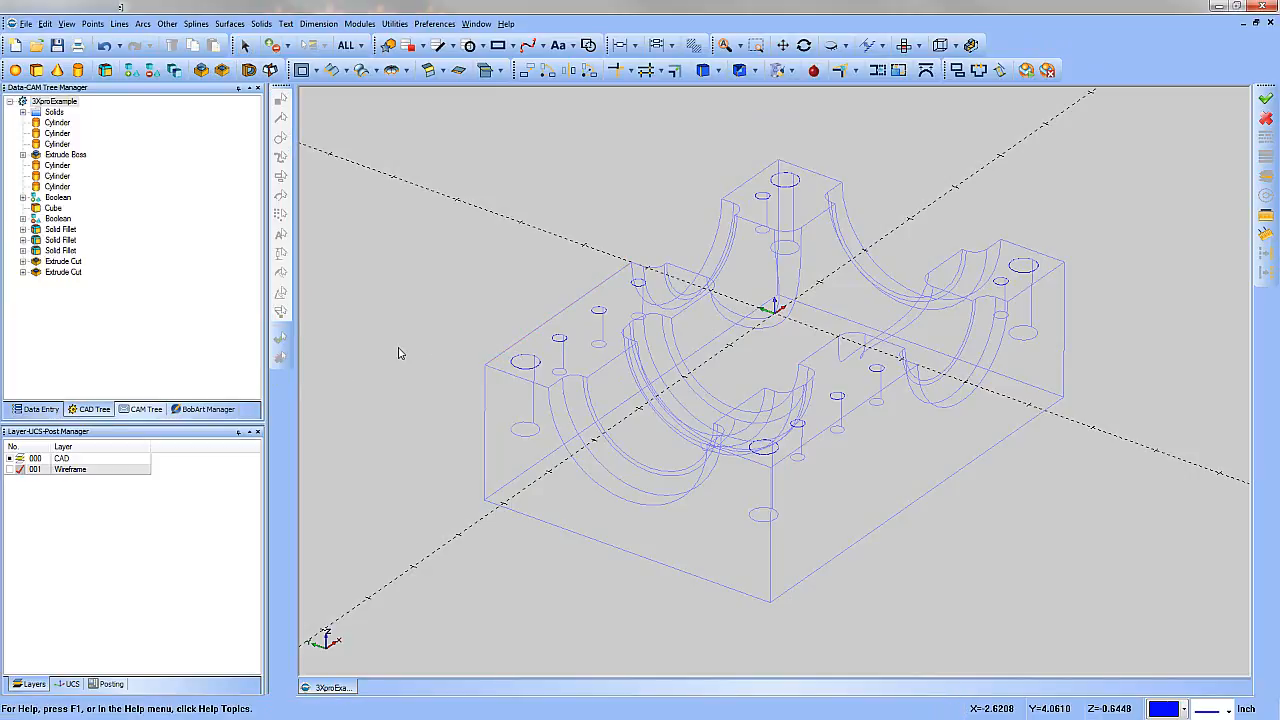